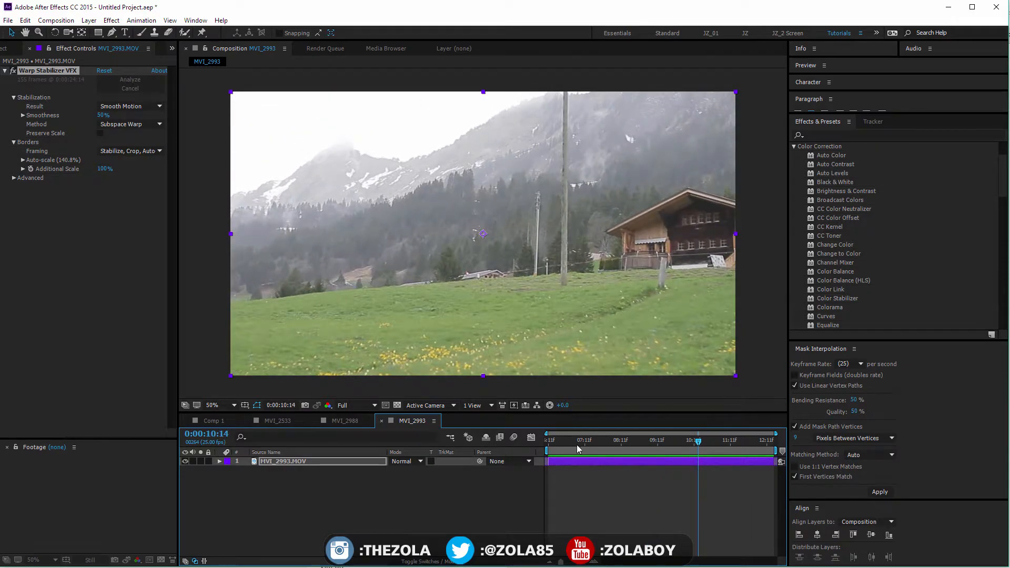
# - Scrub the MVI_2993 footage back to 0:00:06:11 and forward to 0:00:12:06, with the project's items shown
pyautogui.moveTo(558, 445); pyautogui.dragTo(513, 461)
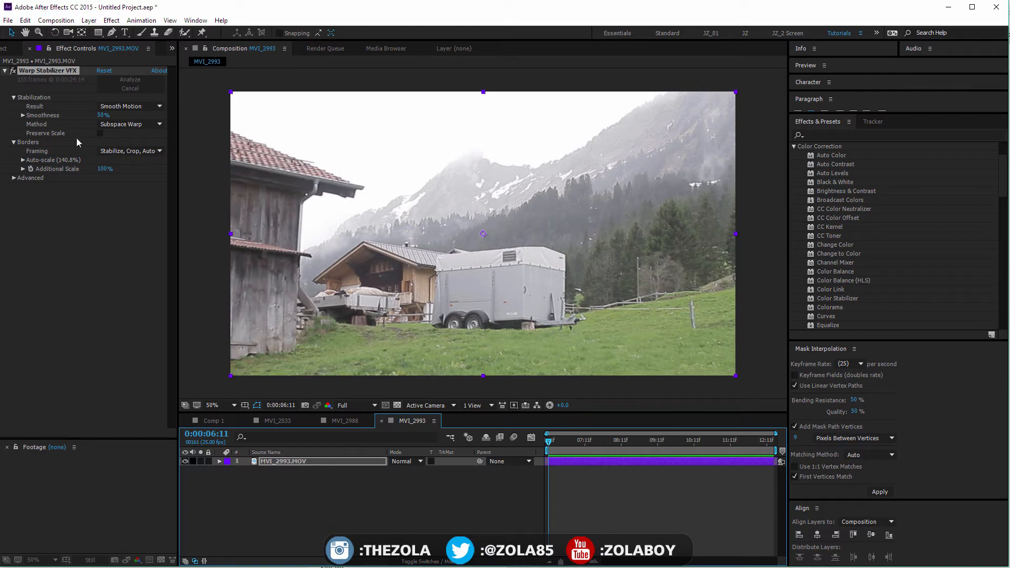
pyautogui.click(7, 49)
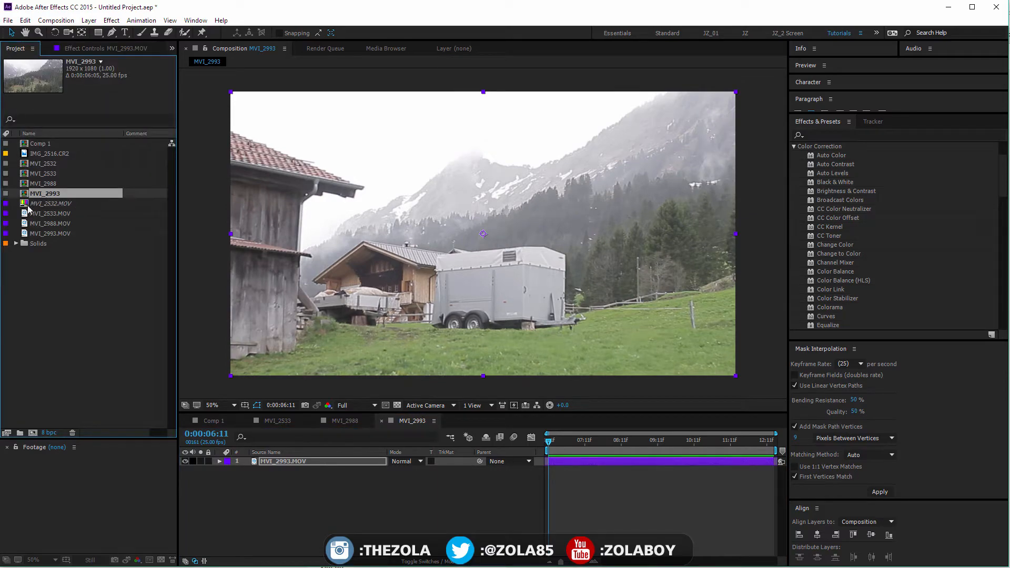
pyautogui.moveTo(552, 441); pyautogui.dragTo(760, 422)
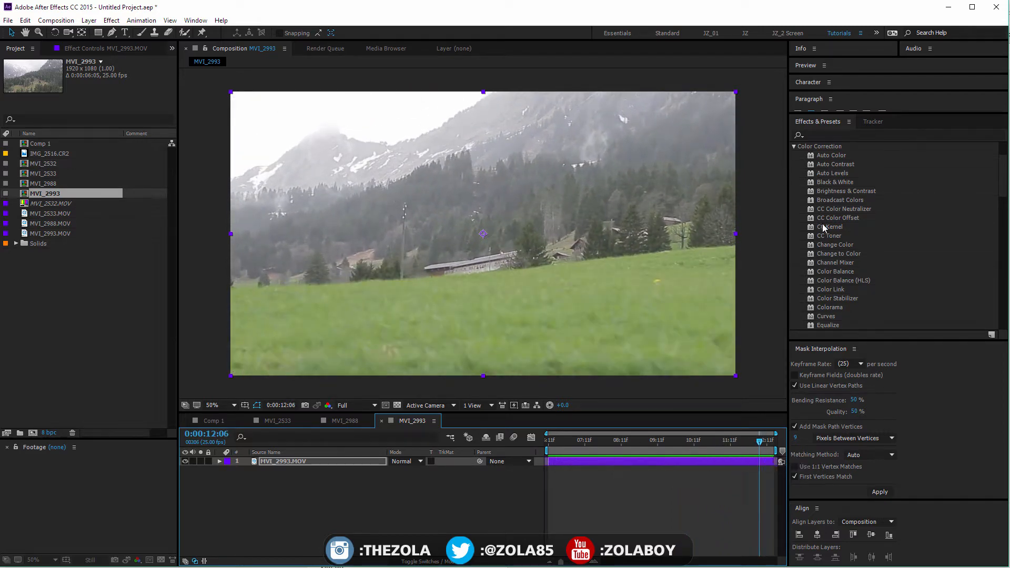
# - Expand the Color Correction category and enlarge the effects list by shrinking the surrounding panels
pyautogui.click(793, 146)
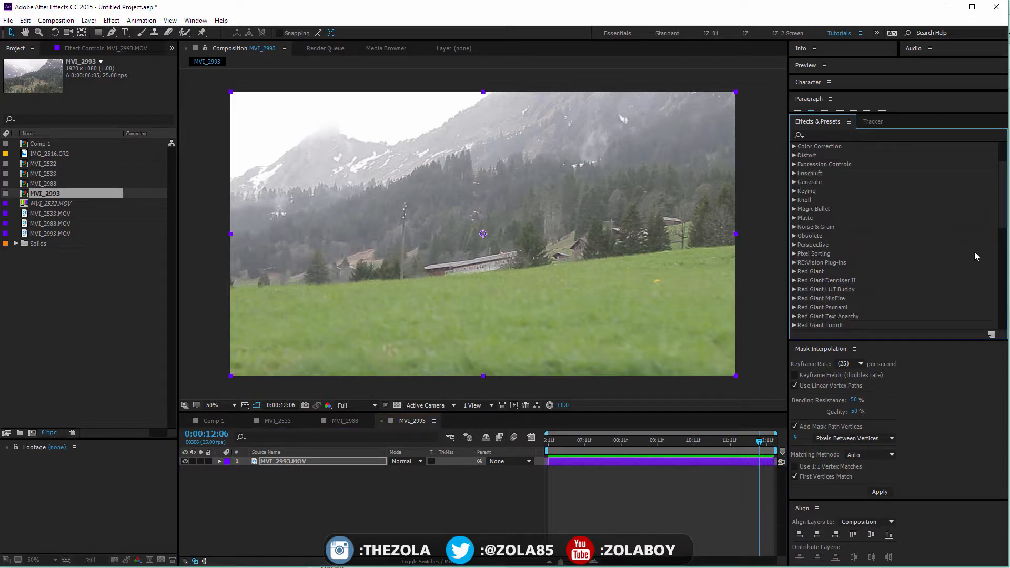
pyautogui.scroll(3, 854, 157)
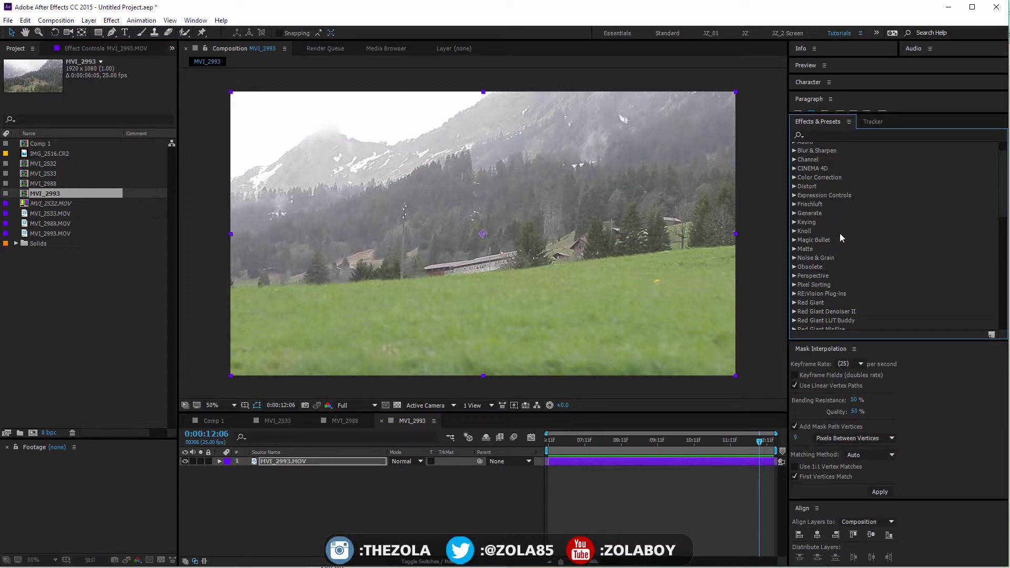
pyautogui.click(794, 177)
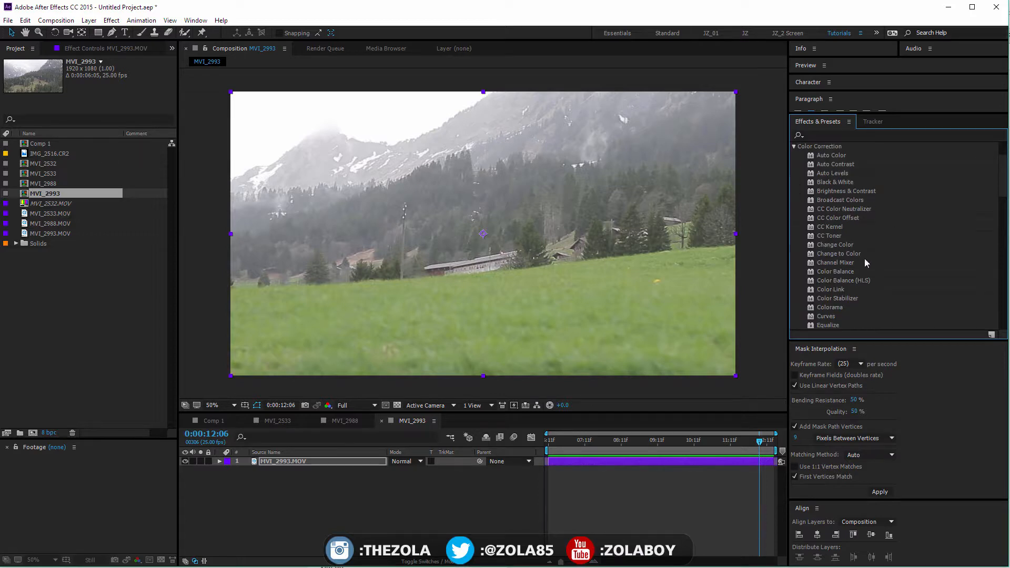
pyautogui.moveTo(851, 341); pyautogui.dragTo(850, 398)
pyautogui.moveTo(1002, 221); pyautogui.dragTo(1002, 232)
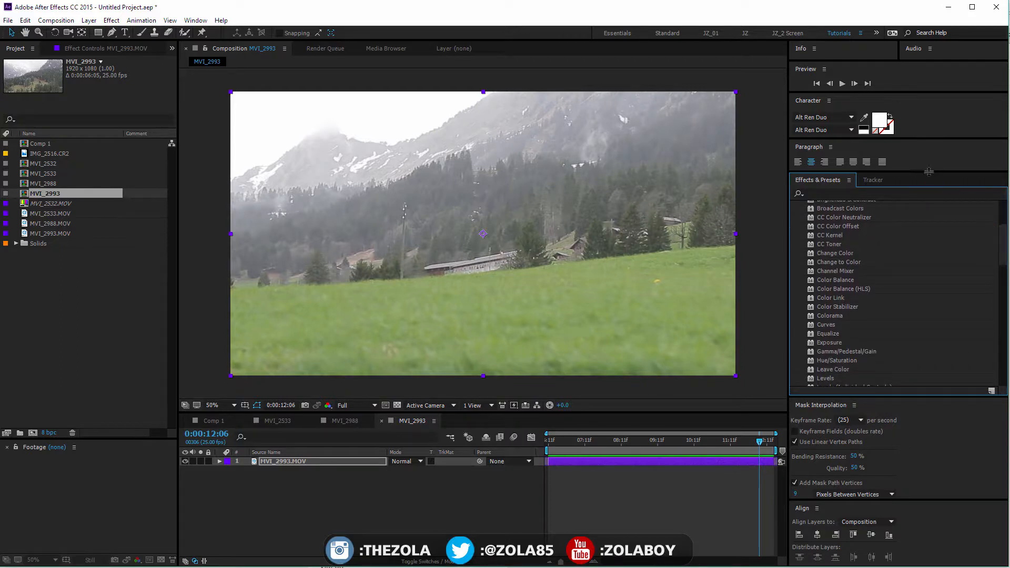
pyautogui.moveTo(927, 172); pyautogui.dragTo(926, 124)
pyautogui.moveTo(897, 351); pyautogui.dragTo(917, 544)
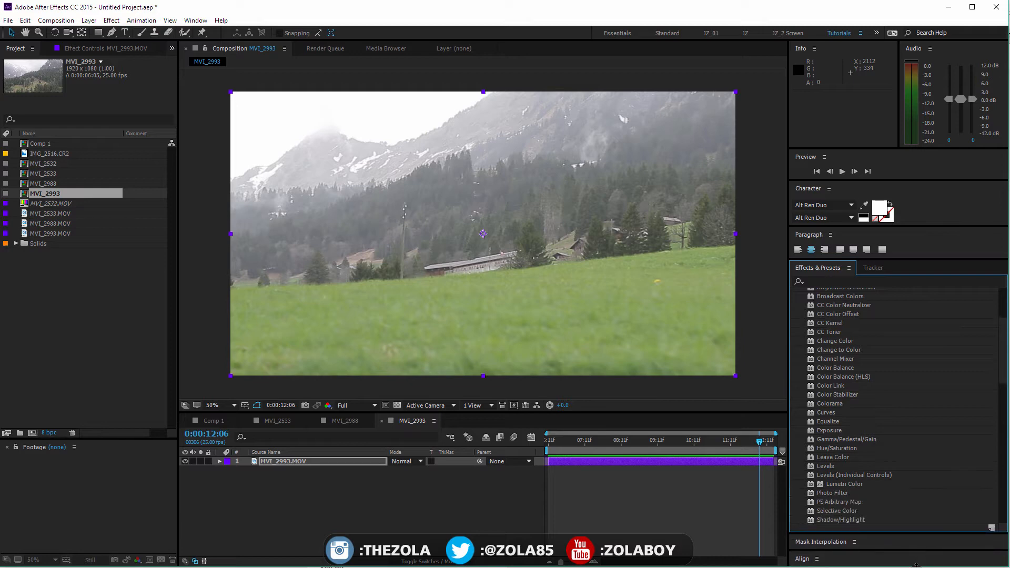
pyautogui.moveTo(886, 259); pyautogui.dragTo(895, 155)
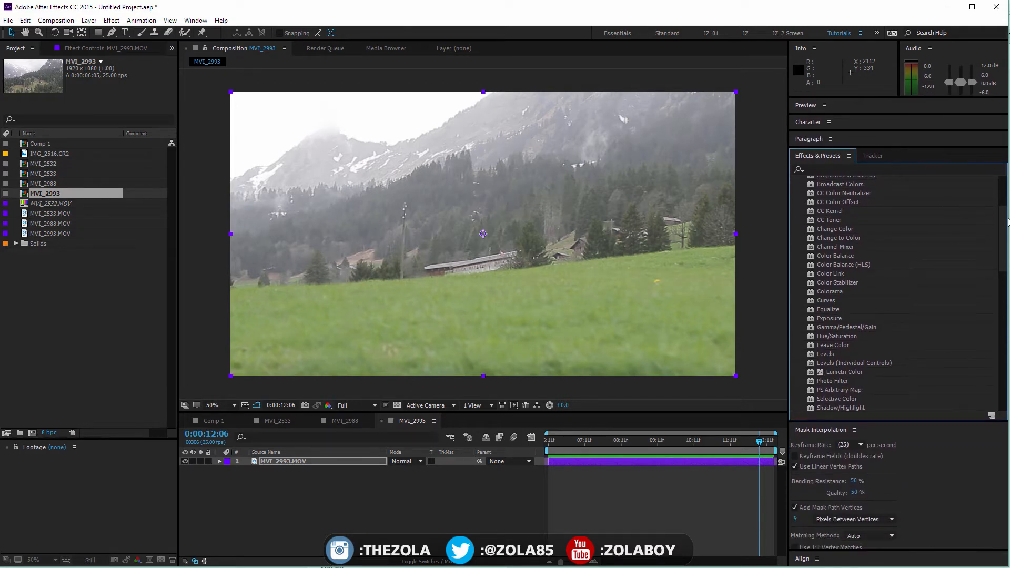
# - Look through the effects categories, collapsing CINEMA 4D and briefly expanding Channel above the Color Correction effects
pyautogui.scroll(3, 1007, 232)
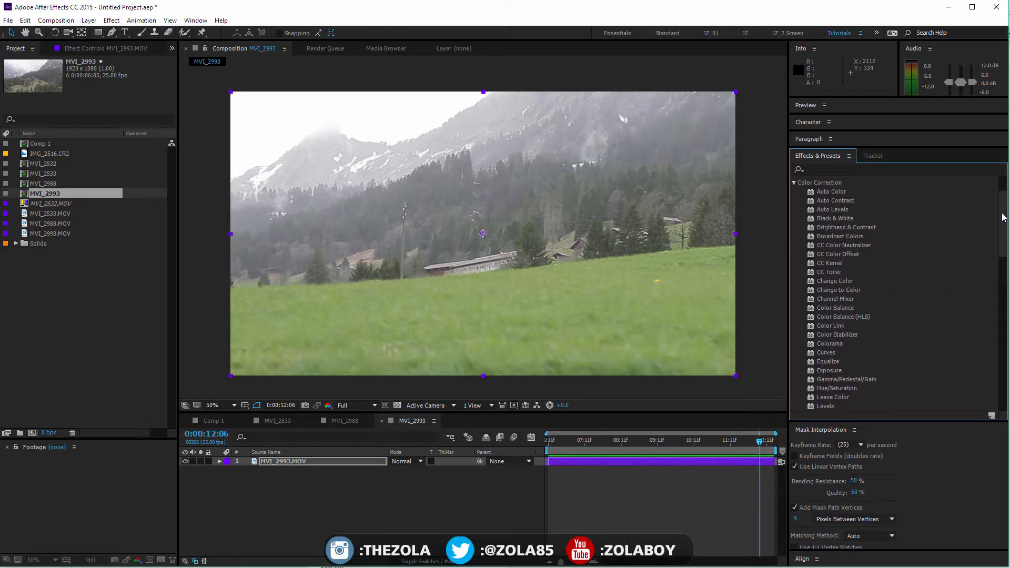
pyautogui.scroll(-1, 897, 187)
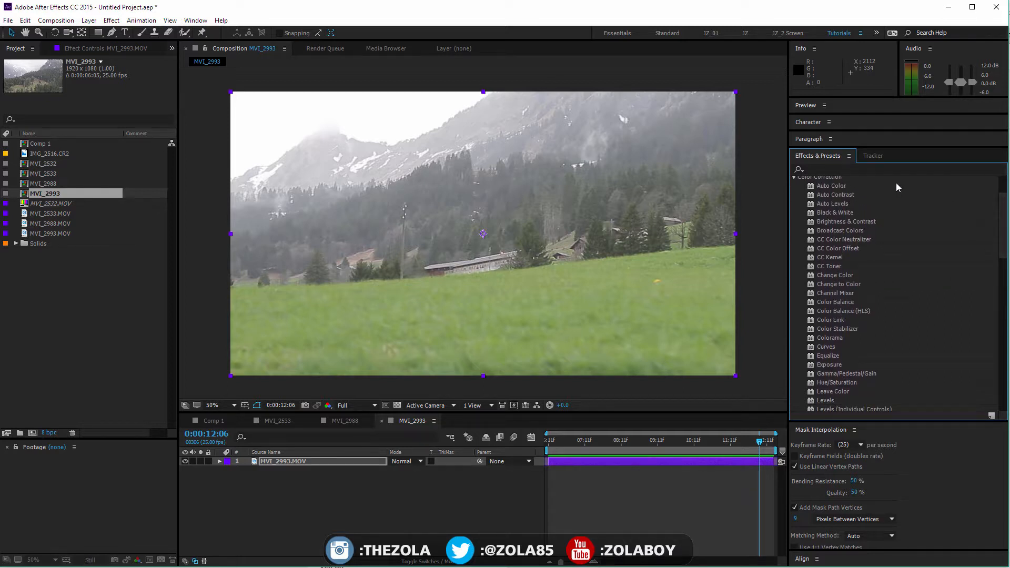
pyautogui.click(814, 196)
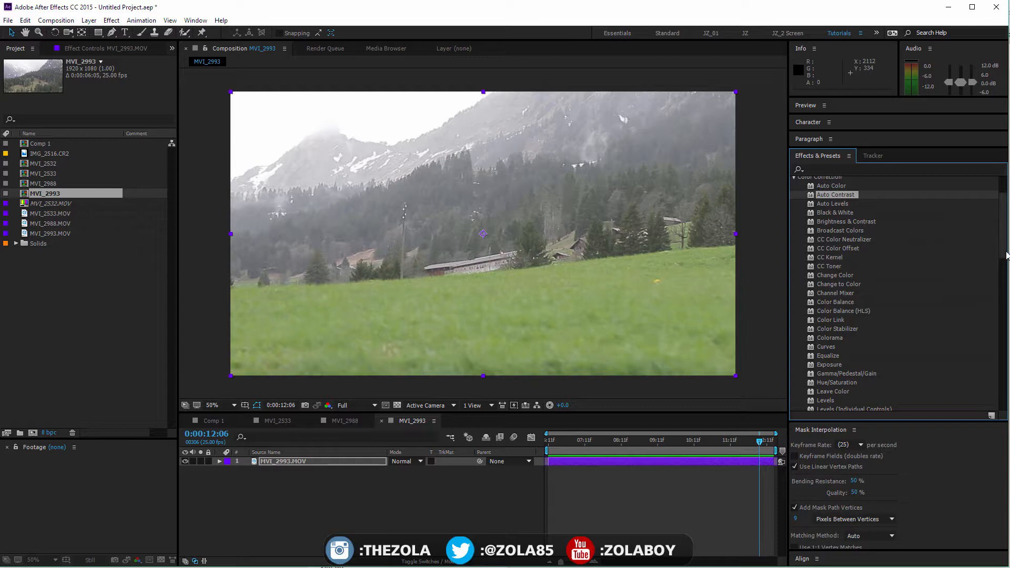
pyautogui.scroll(3, 1007, 255)
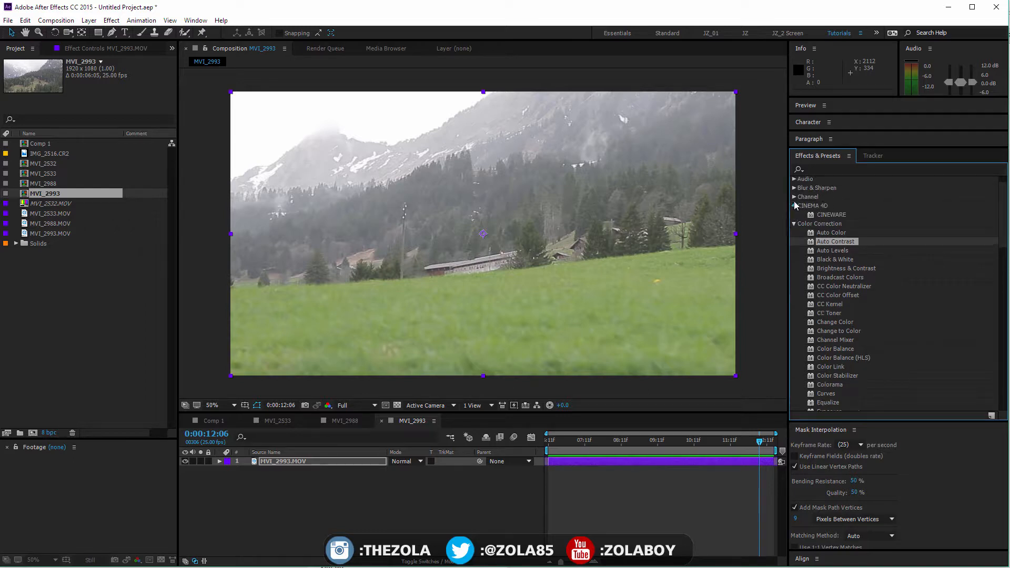
pyautogui.click(795, 206)
pyautogui.click(795, 197)
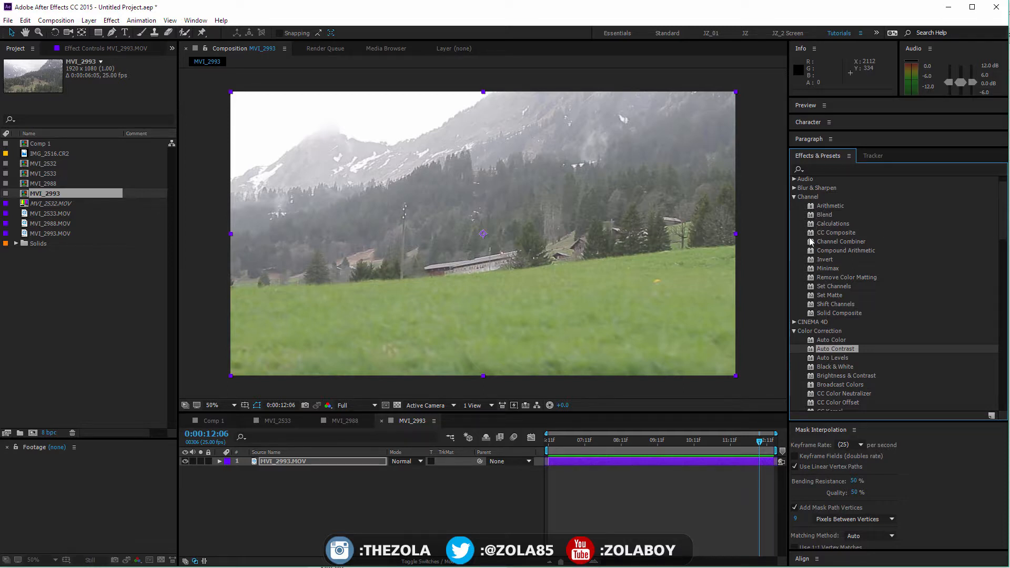
pyautogui.click(795, 197)
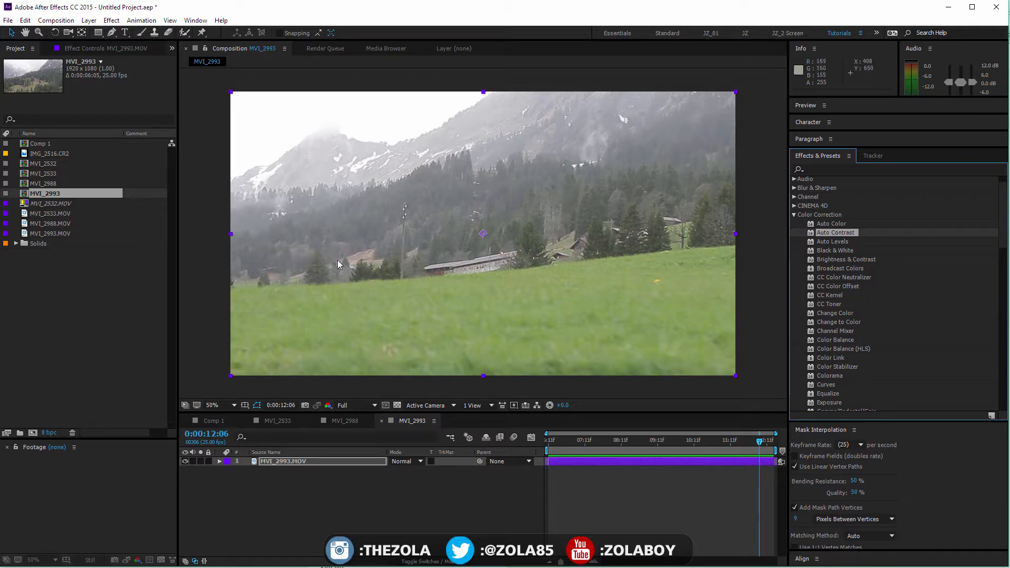
# - Cycle the project colour depth through 16, 32 and 8 bpc, ending on 32 bpc
pyautogui.keyDown('alt'); pyautogui.click(52, 433); pyautogui.keyUp('alt')
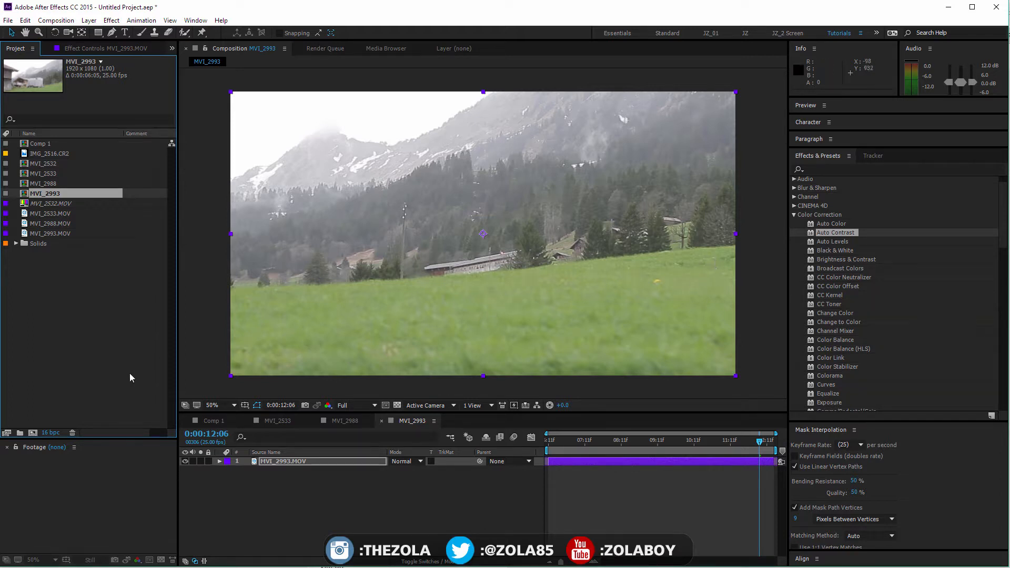
pyautogui.keyDown('alt'); pyautogui.click(51, 432); pyautogui.keyUp('alt')
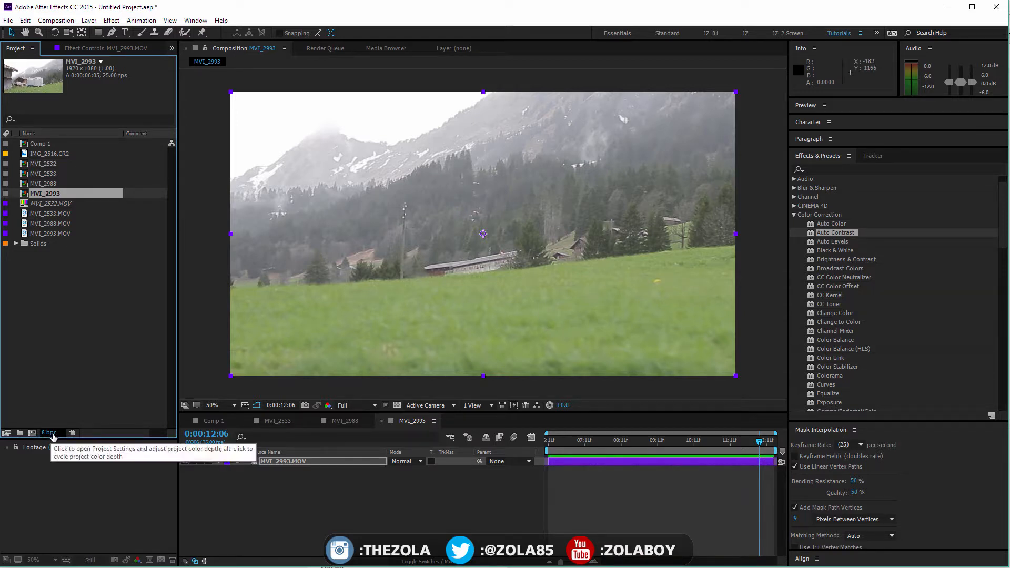
pyautogui.keyDown('alt'); pyautogui.click(51, 432); pyautogui.keyUp('alt')
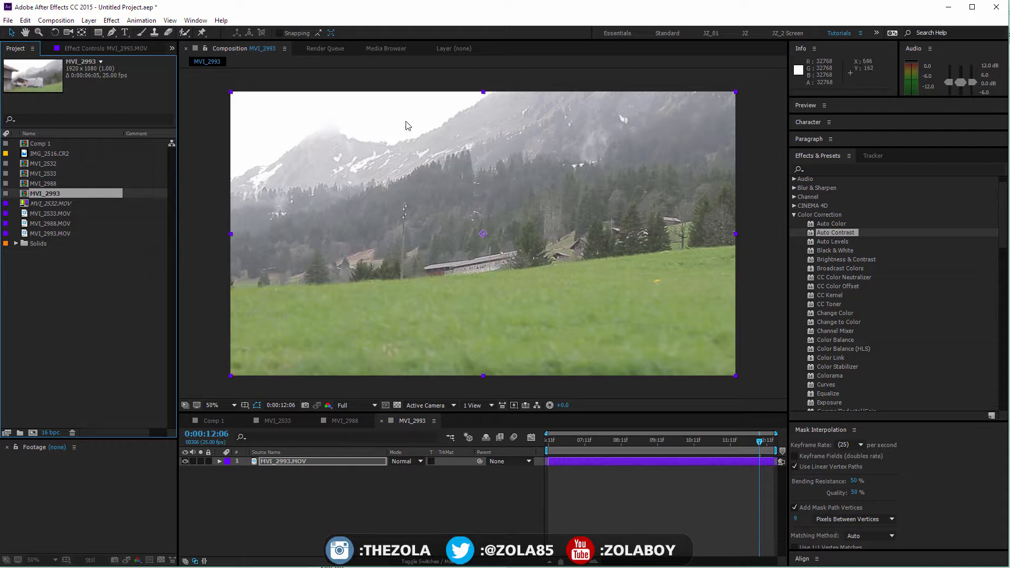
pyautogui.keyDown('alt'); pyautogui.click(50, 432); pyautogui.keyUp('alt')
# - Open the raw photo IMG_3021.CR2 from the Switzerland folder for import and fit the Camera Raw window on screen
pyautogui.doubleClick(121, 288)
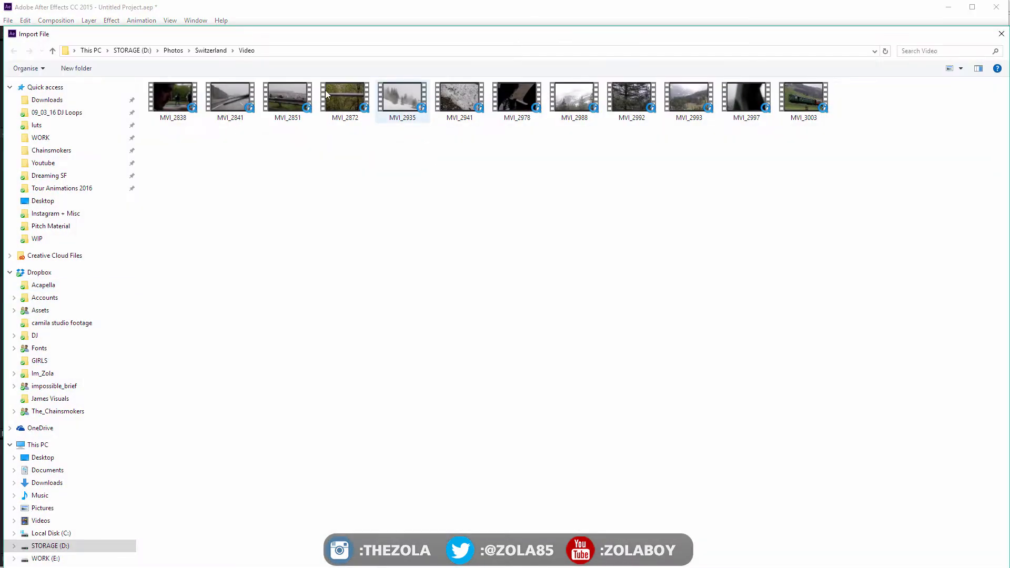
pyautogui.click(213, 50)
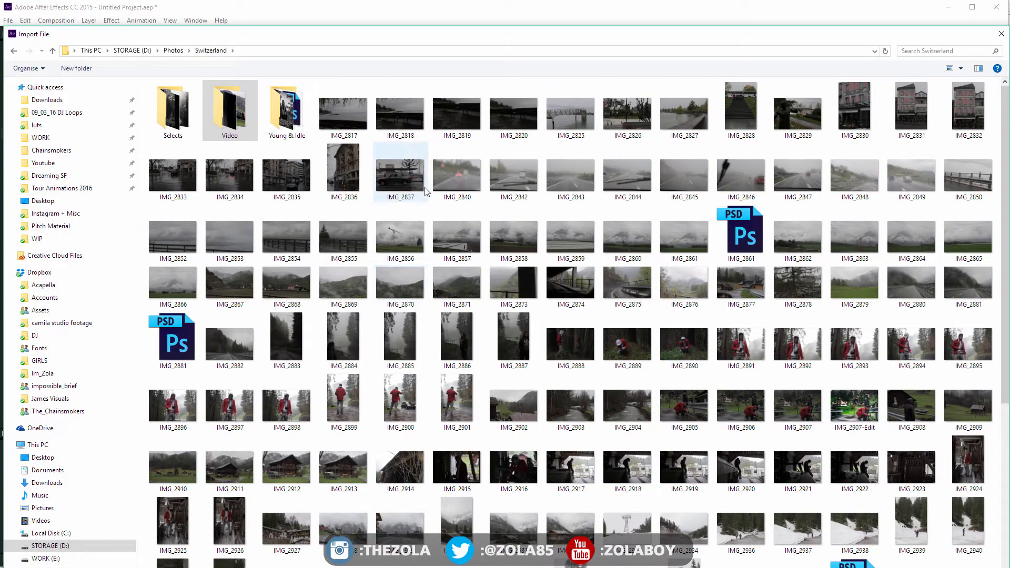
pyautogui.moveTo(1005, 245); pyautogui.dragTo(1005, 482)
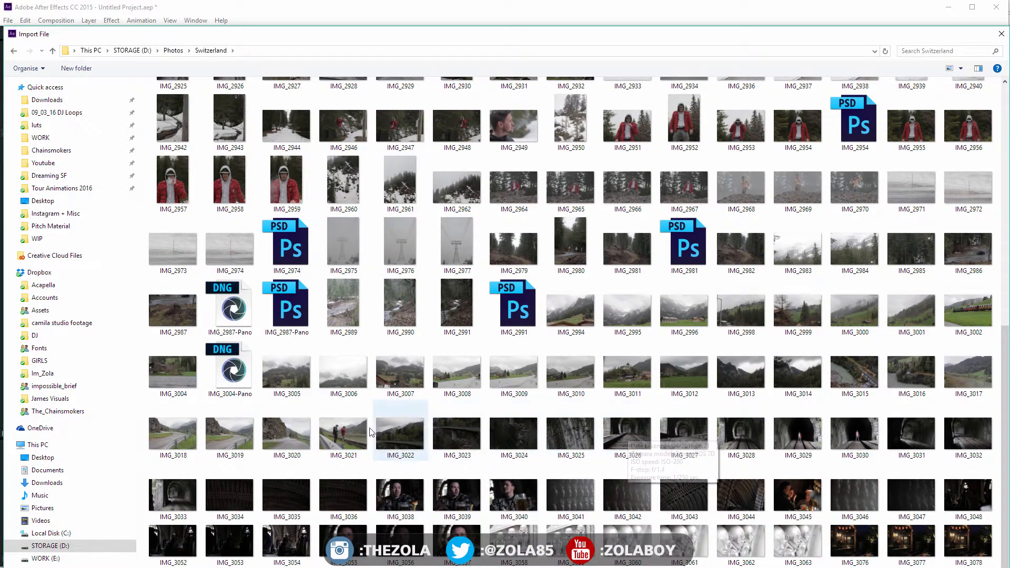
pyautogui.doubleClick(352, 426)
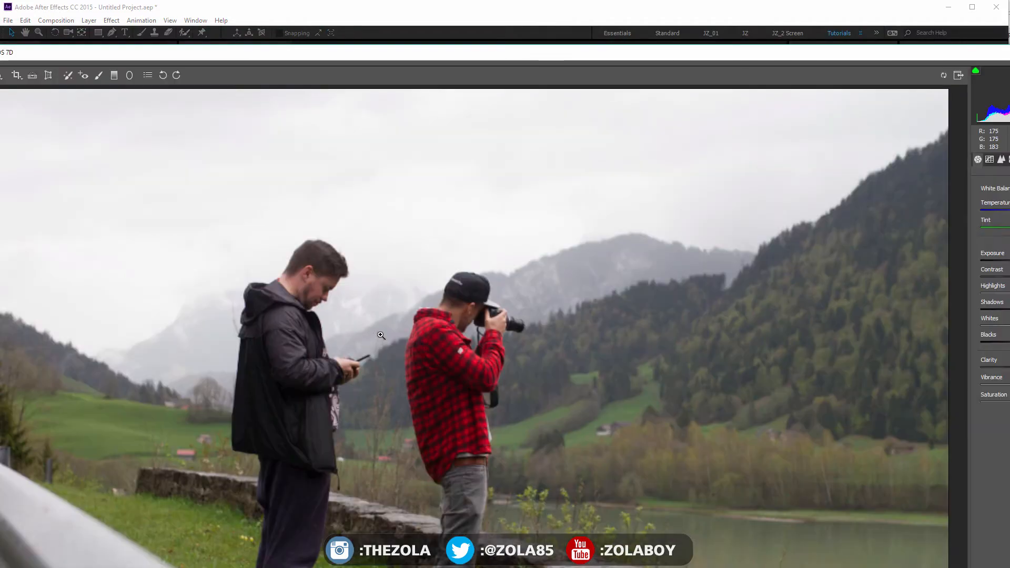
pyautogui.moveTo(515, 55); pyautogui.dragTo(597, 15)
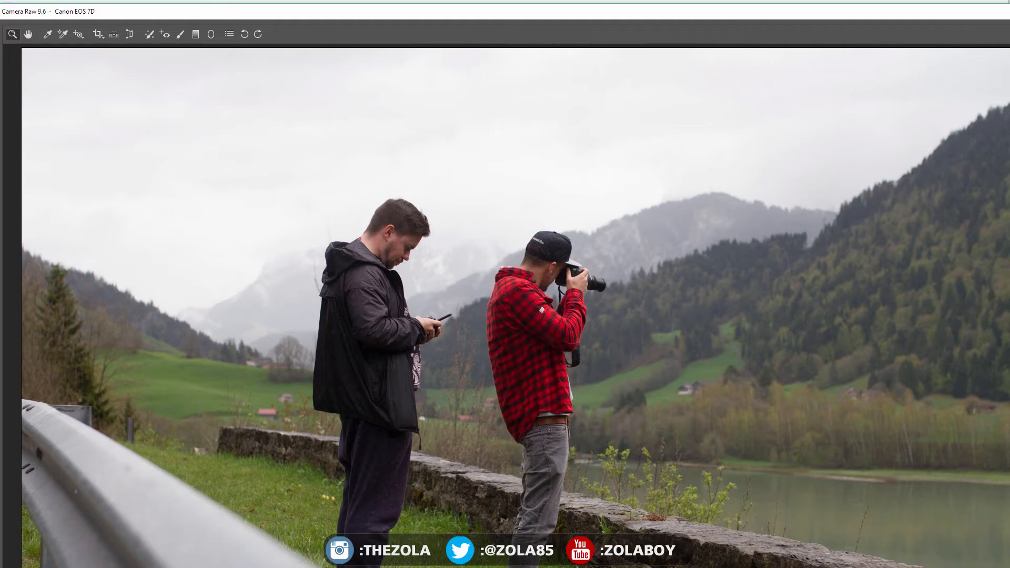
pyautogui.moveTo(1009, 567)
pyautogui.mouseDown()
pyautogui.moveTo(753, 565)
pyautogui.moveTo(991, 561)
pyautogui.mouseUp()
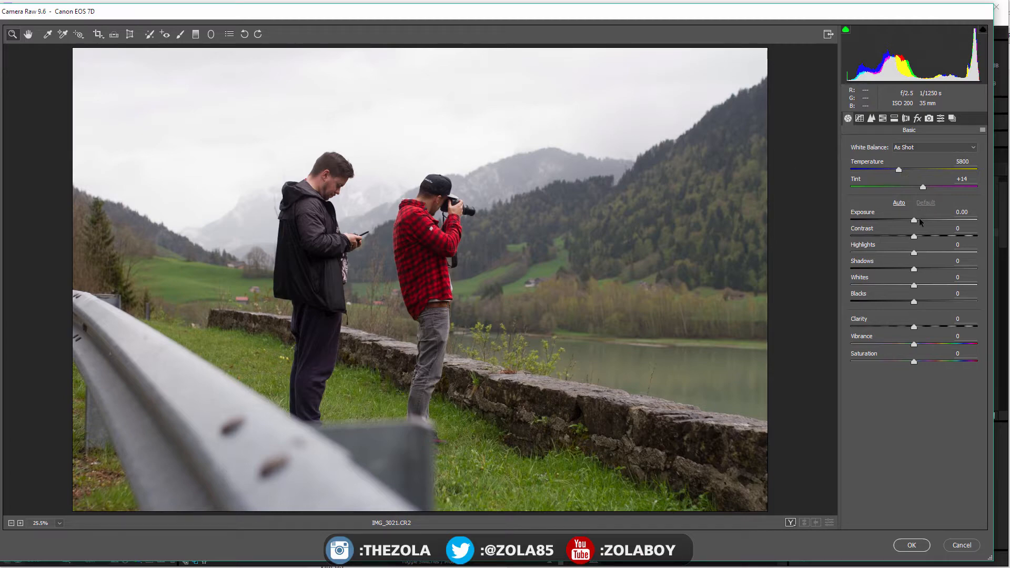
# - Try lower exposure down to -2.50 and a contrast change on the raw photo, cancel the import and return the project to 8 bpc
pyautogui.moveTo(920, 222)
pyautogui.mouseDown()
pyautogui.moveTo(911, 227)
pyautogui.moveTo(918, 222)
pyautogui.mouseUp()
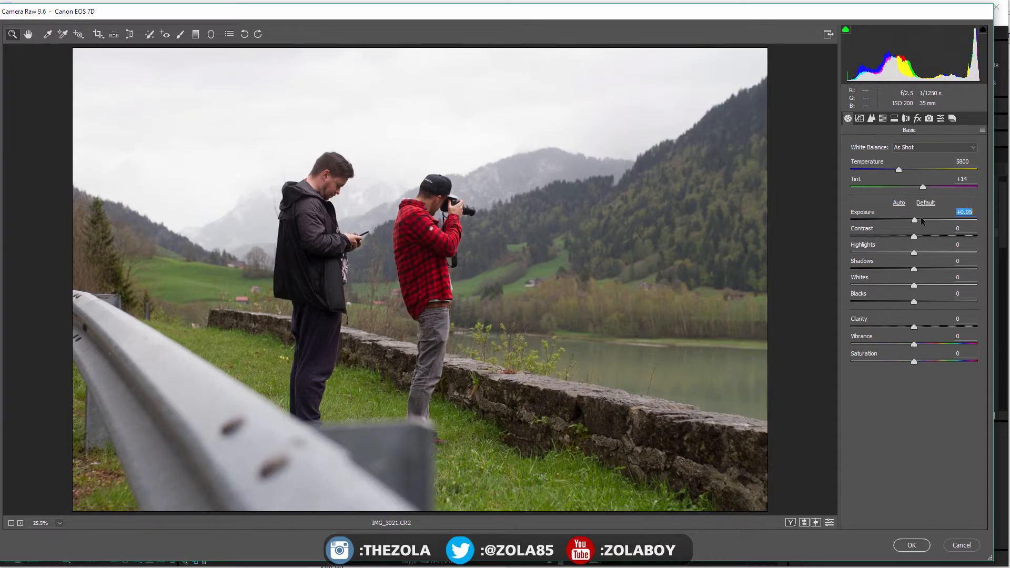
pyautogui.moveTo(917, 218); pyautogui.dragTo(882, 222)
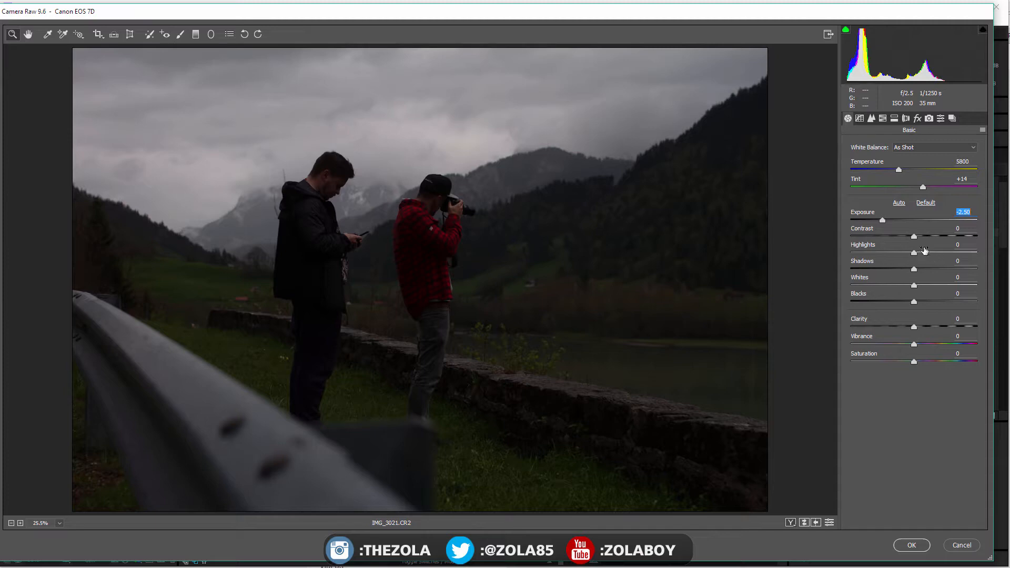
pyautogui.moveTo(885, 223); pyautogui.dragTo(915, 221)
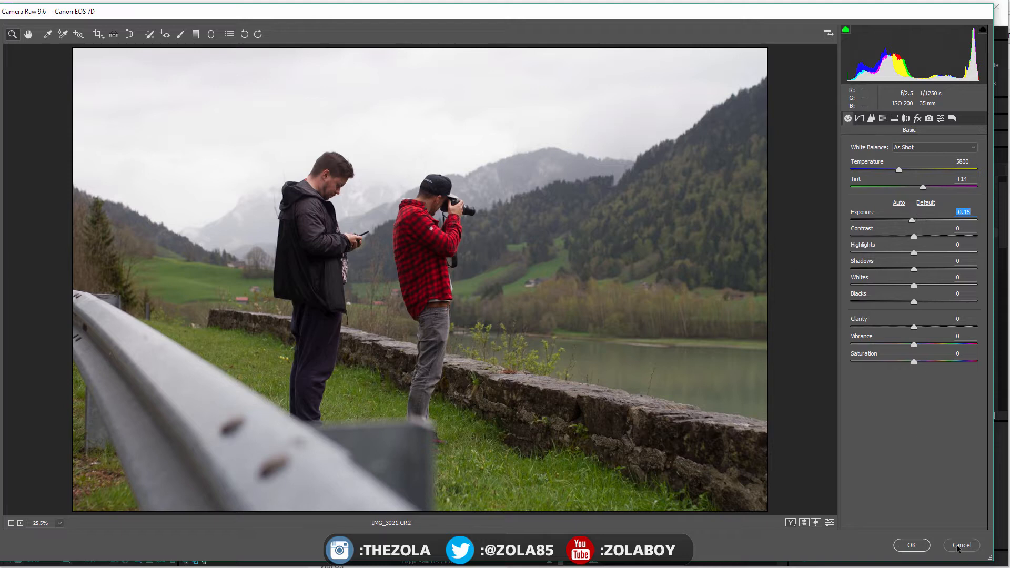
pyautogui.moveTo(914, 237); pyautogui.dragTo(923, 236)
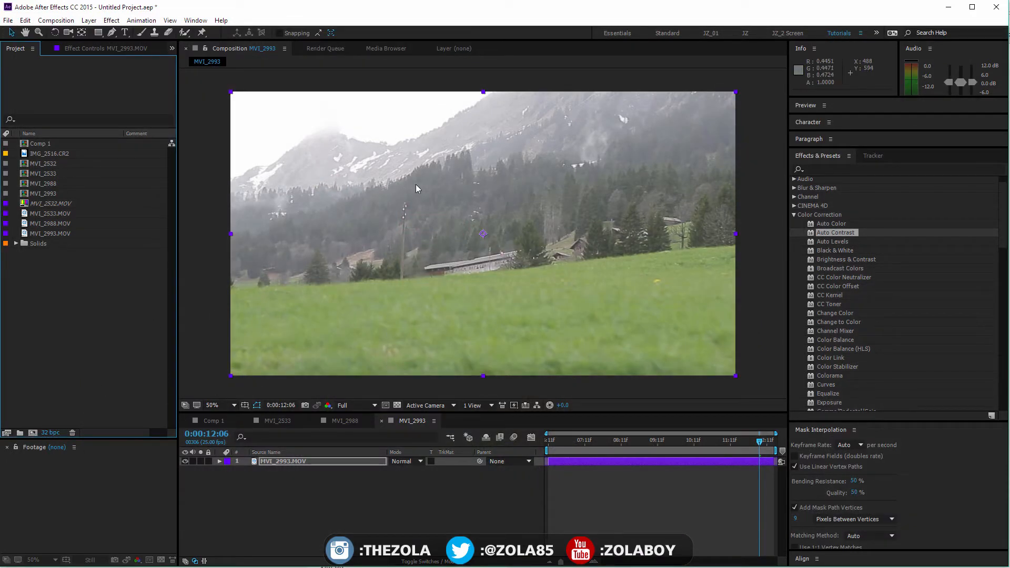
pyautogui.keyDown('alt'); pyautogui.click(50, 433); pyautogui.keyUp('alt')
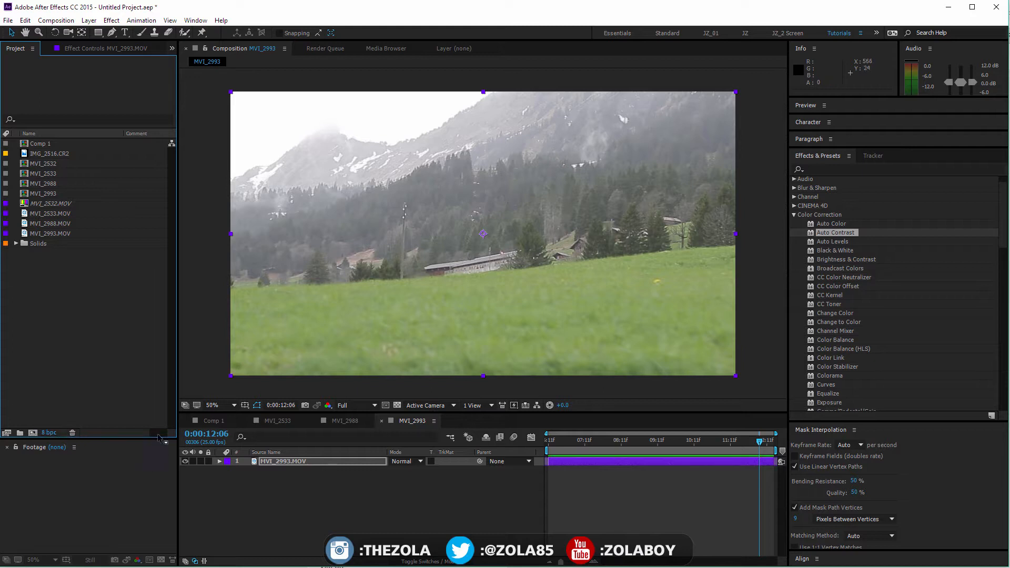
# - Go through the Auto Color, Auto Contrast, Auto Levels and Black & White effects in the Color Correction category
pyautogui.click(814, 226)
pyautogui.click(813, 232)
pyautogui.click(813, 241)
pyautogui.click(815, 251)
pyautogui.click(813, 244)
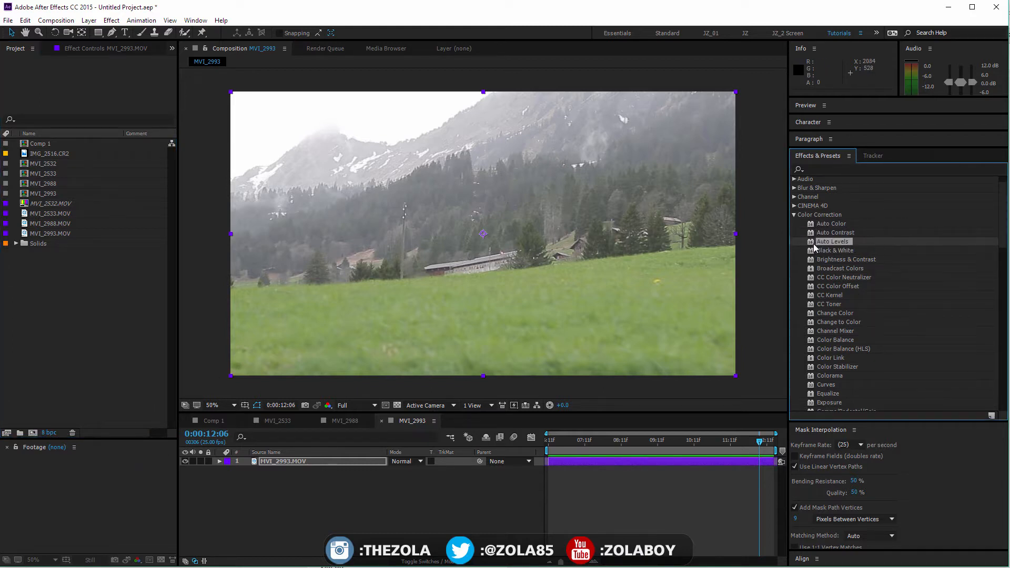
pyautogui.click(813, 232)
pyautogui.click(813, 241)
pyautogui.click(812, 251)
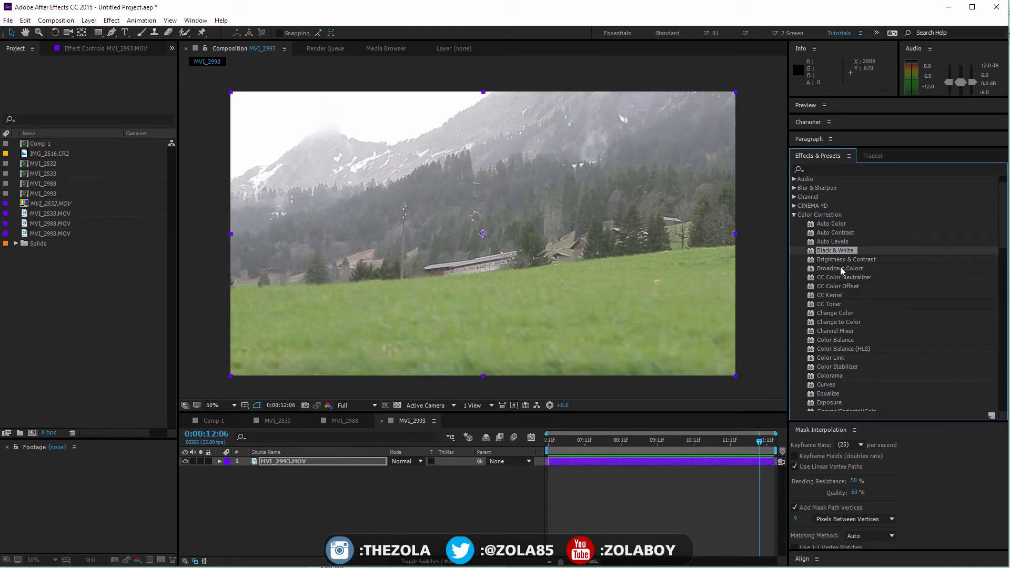
# - Go through Channel Mixer, Color Balance and Curves, and review the remaining Color Correction effects
pyautogui.click(820, 332)
pyautogui.click(821, 341)
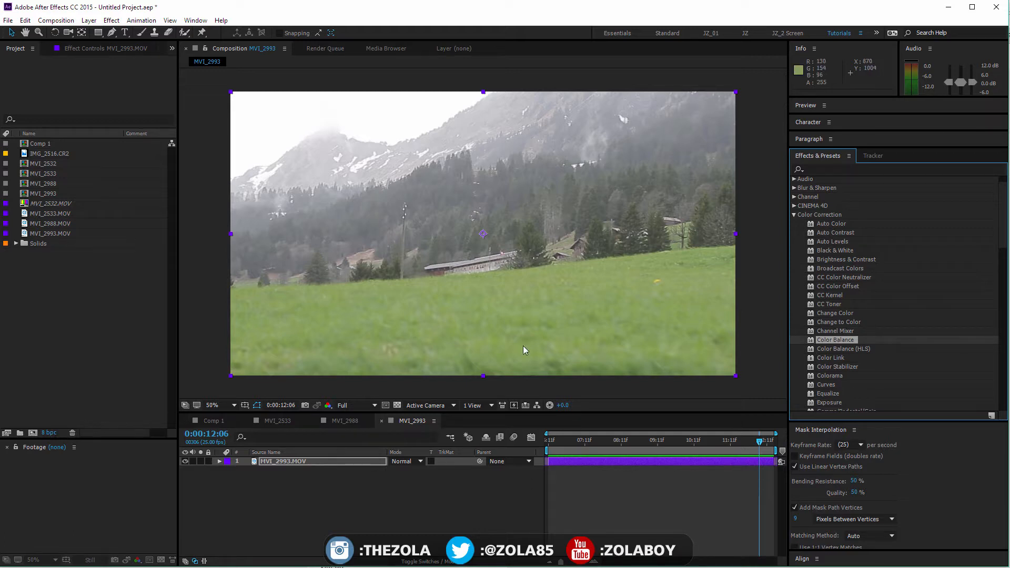
pyautogui.click(815, 385)
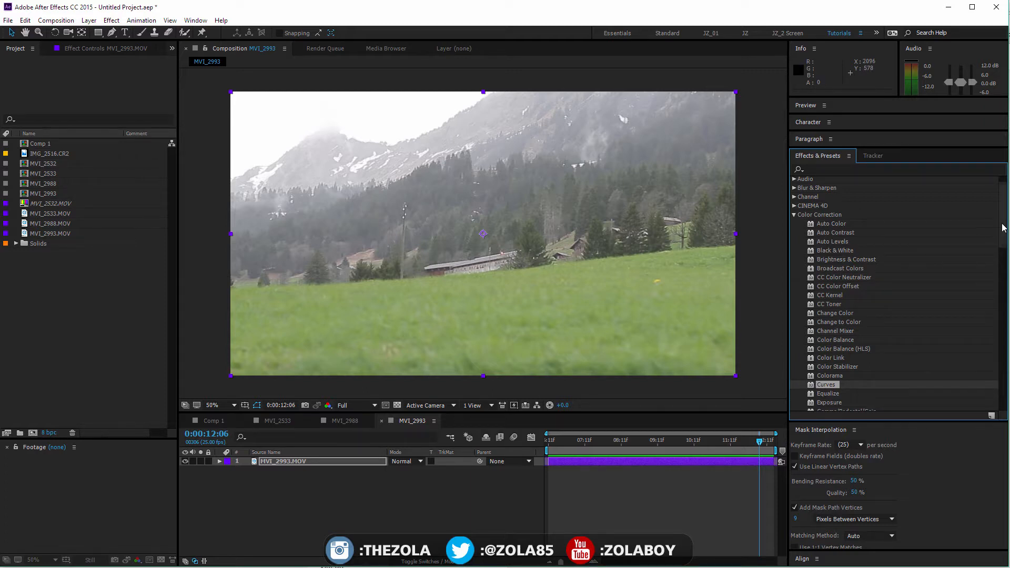
pyautogui.scroll(-5, 1003, 227)
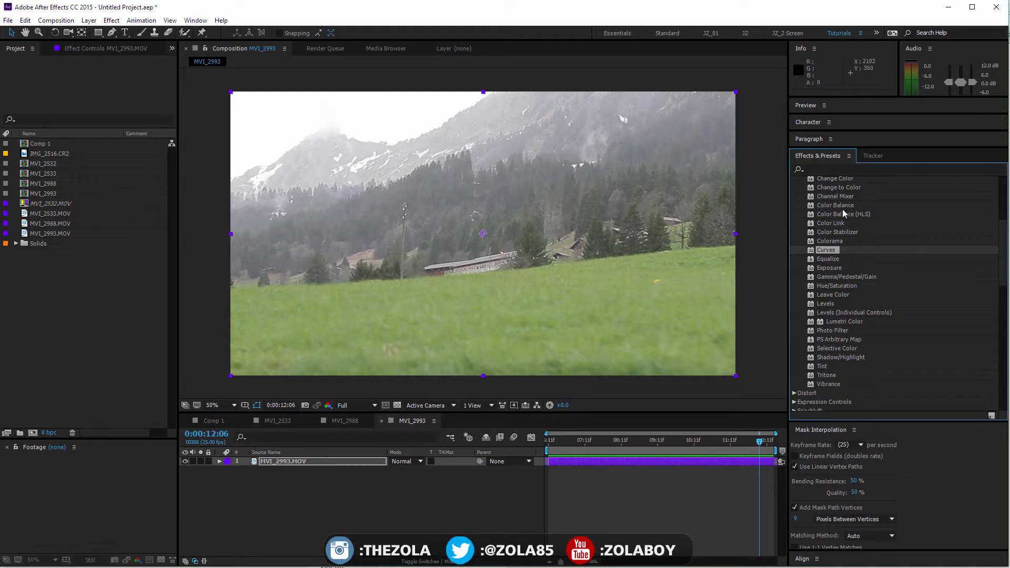
pyautogui.scroll(2, 1002, 276)
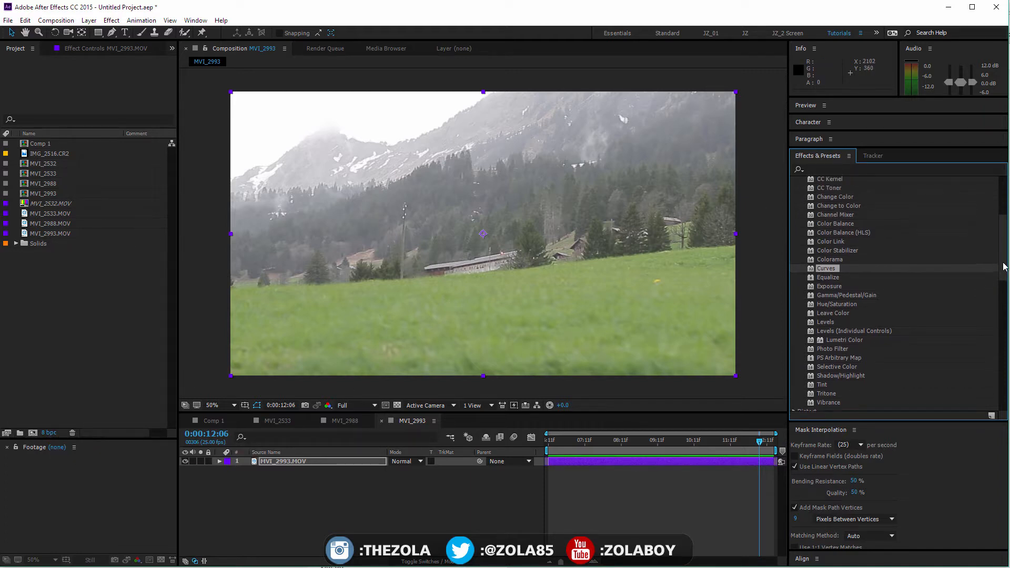
# - Apply the Auto Color effect from the Color Correction category to the MVI_2993.MOV layer
pyautogui.scroll(3, 1002, 255)
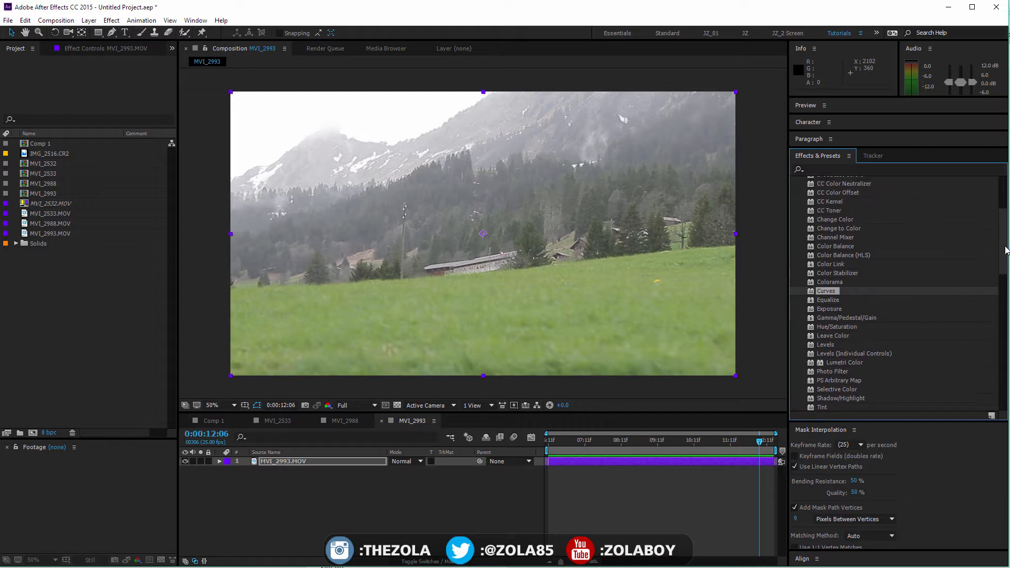
pyautogui.scroll(8, 1002, 236)
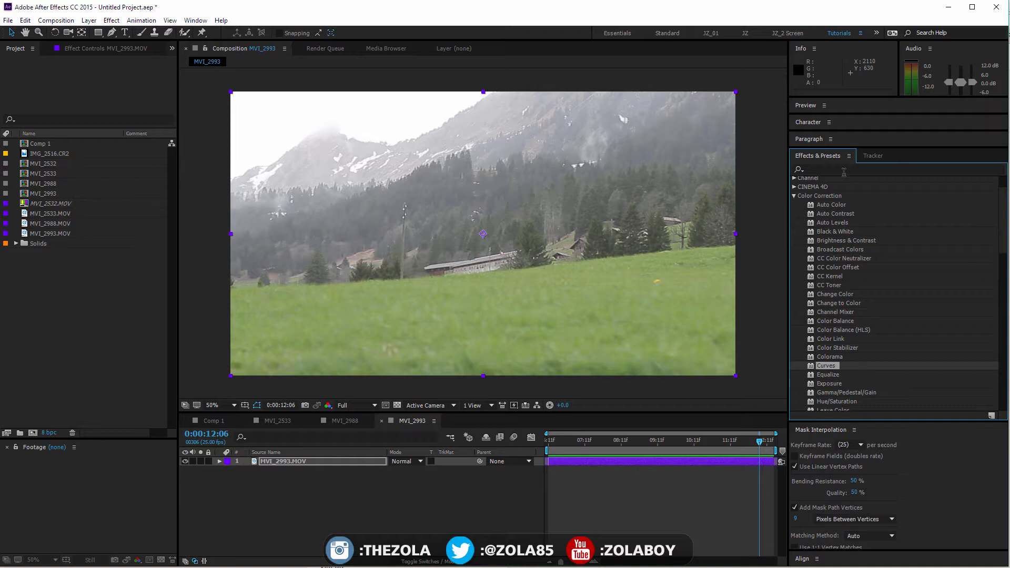
pyautogui.click(827, 232)
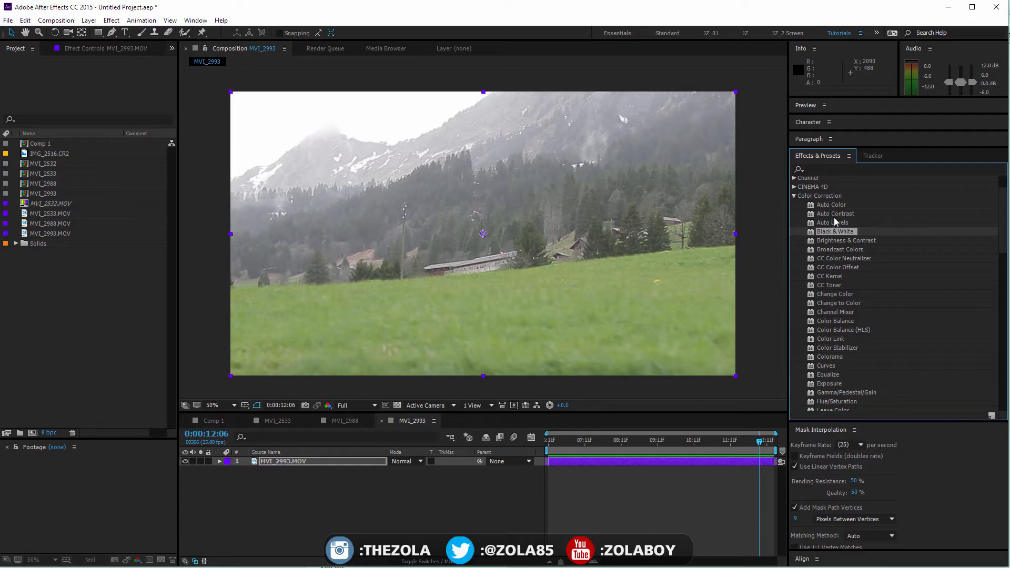
pyautogui.moveTo(834, 204); pyautogui.dragTo(308, 462)
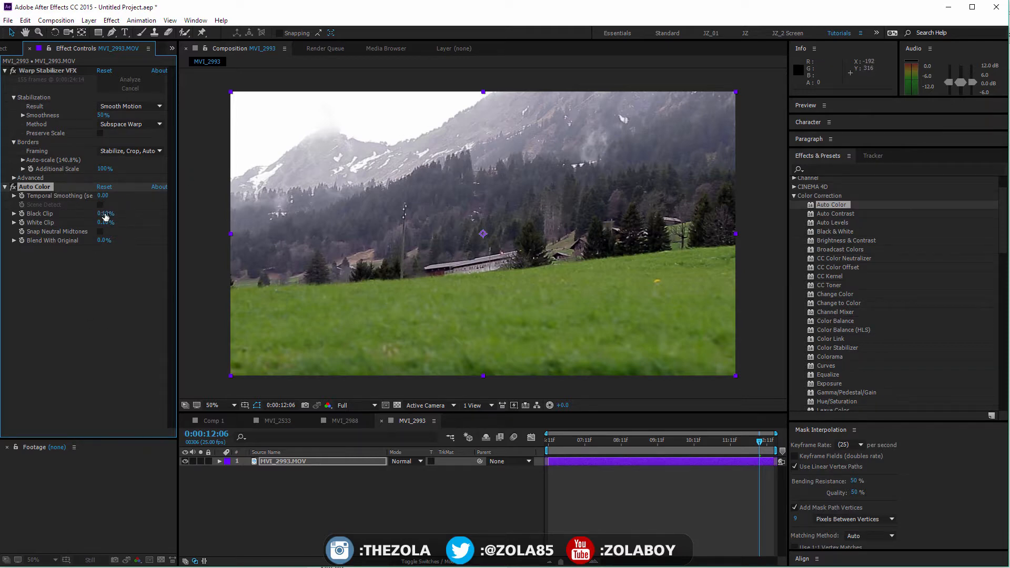
# - Try Snap Neutral Midtones in Auto Color while viewing the footage at 0:00:10:21, and remove the effect from the layer
pyautogui.moveTo(104, 214); pyautogui.dragTo(105, 237)
pyautogui.click(100, 232)
pyautogui.moveTo(575, 445); pyautogui.dragTo(715, 453)
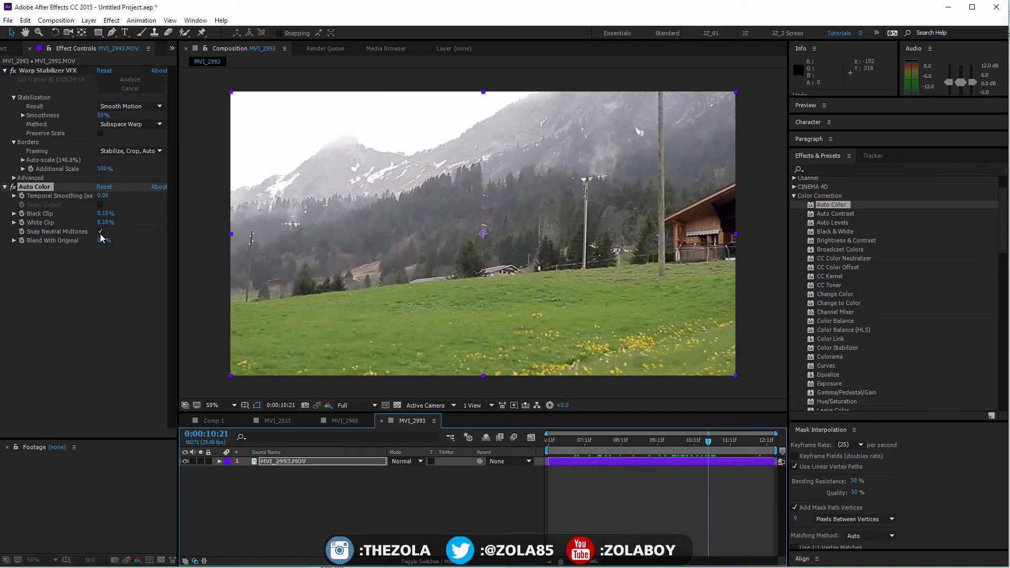
pyautogui.moveTo(104, 241); pyautogui.dragTo(131, 224)
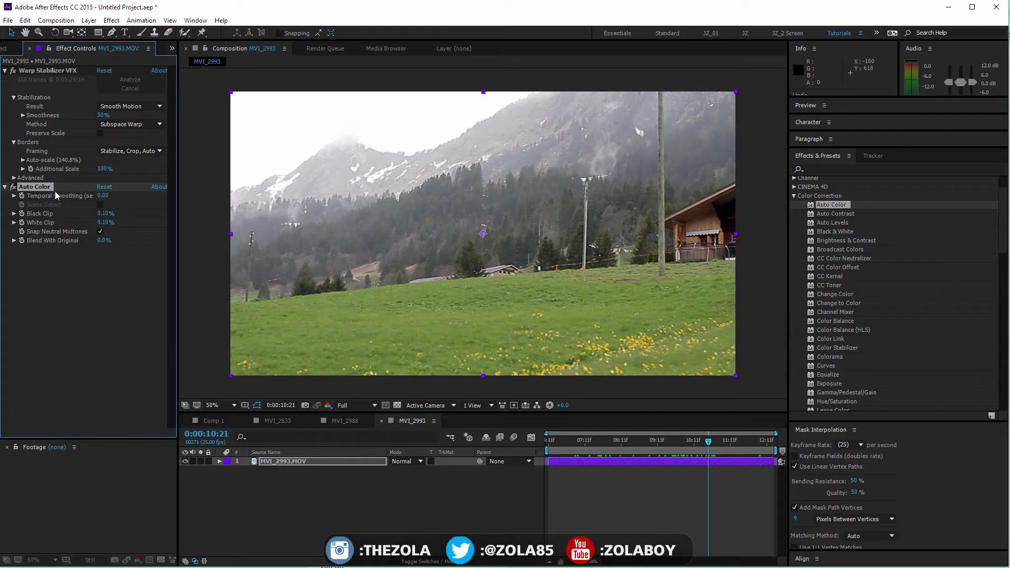
pyautogui.press('Delete')
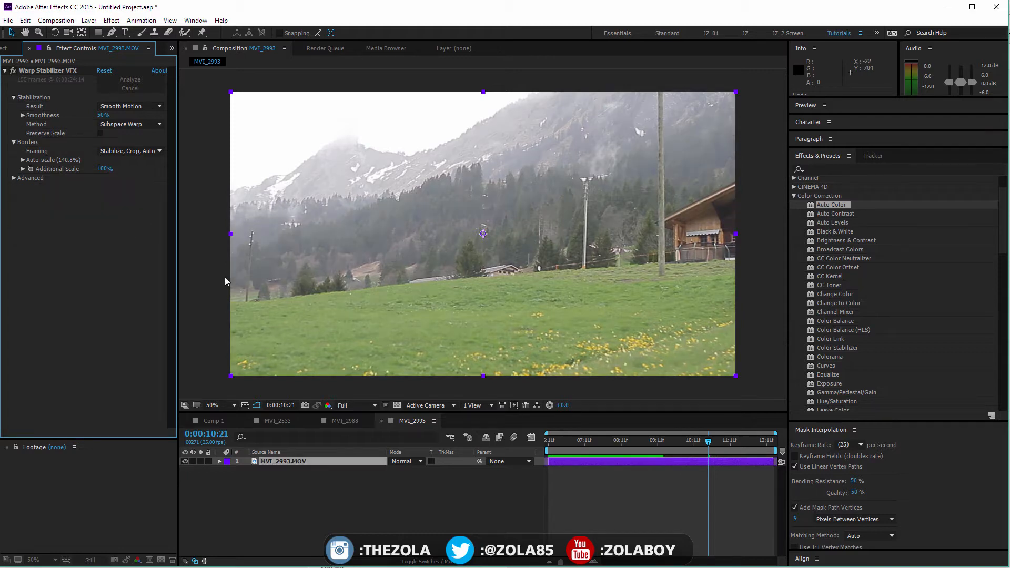
# - Try the Black & White effect on the MVI_2993.MOV layer with Reds at -79, and remove it
pyautogui.keyDown('shift'); pyautogui.click(833, 221); pyautogui.keyUp('shift')
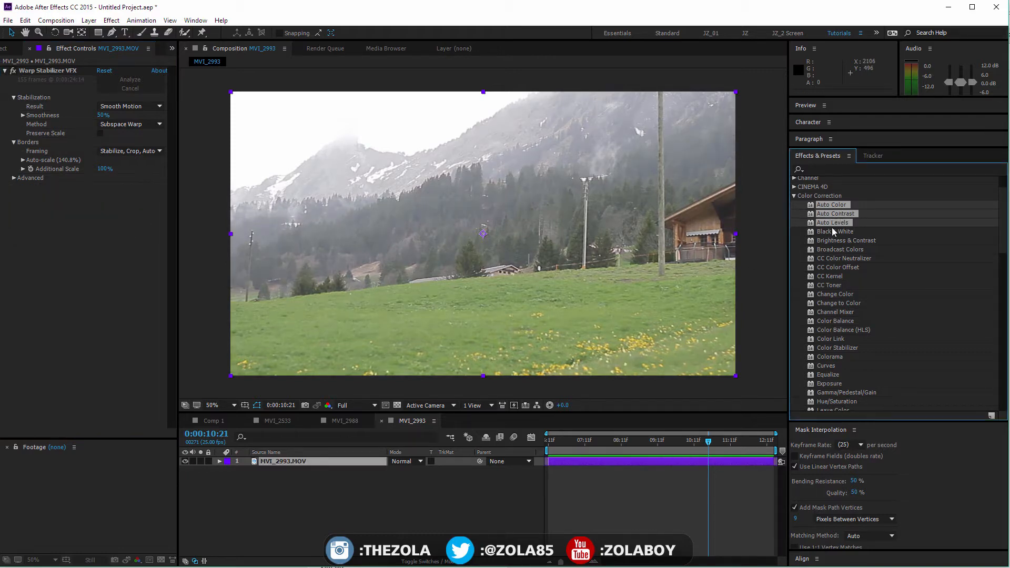
pyautogui.click(834, 231)
pyautogui.moveTo(840, 232); pyautogui.dragTo(310, 465)
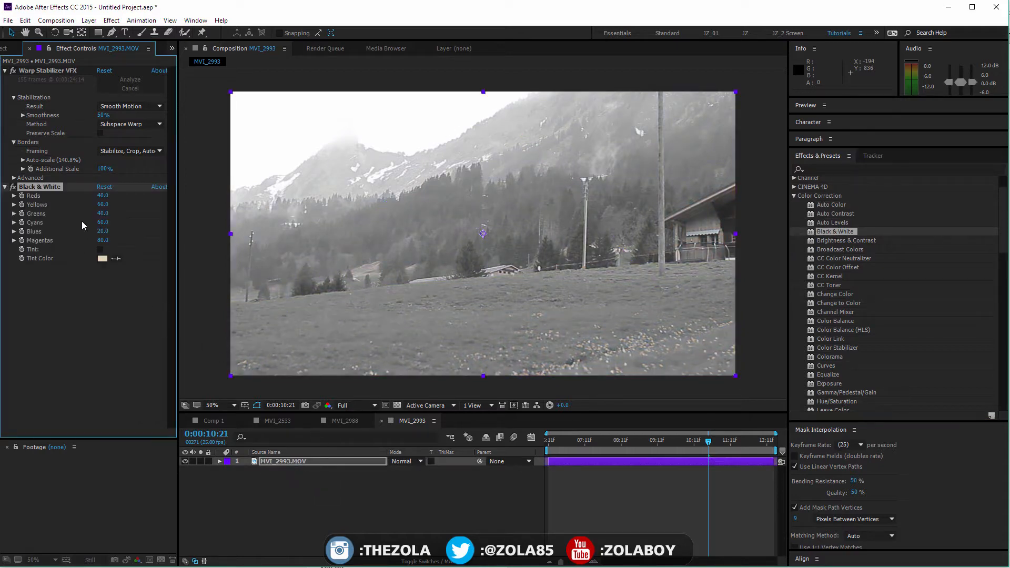
pyautogui.moveTo(102, 195); pyautogui.dragTo(115, 203)
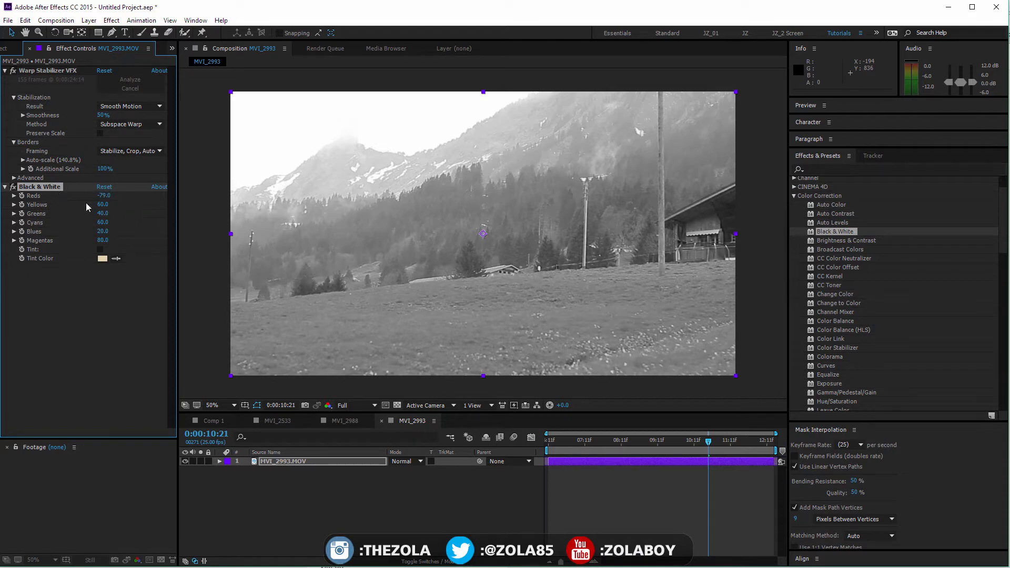
pyautogui.press('Delete')
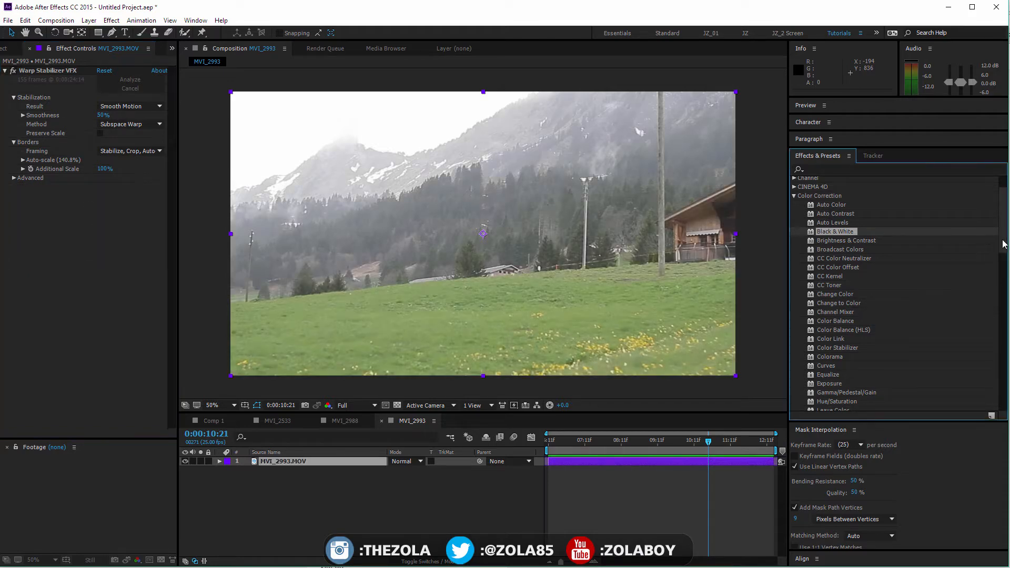
# - Try the Tint effect on the MVI_2993.MOV layer with swapped colours and Amount to Tint at 100% and 34%, and remove it
pyautogui.scroll(-5, 994, 257)
pyautogui.moveTo(1008, 266); pyautogui.dragTo(1008, 266)
pyautogui.moveTo(823, 387); pyautogui.dragTo(305, 466)
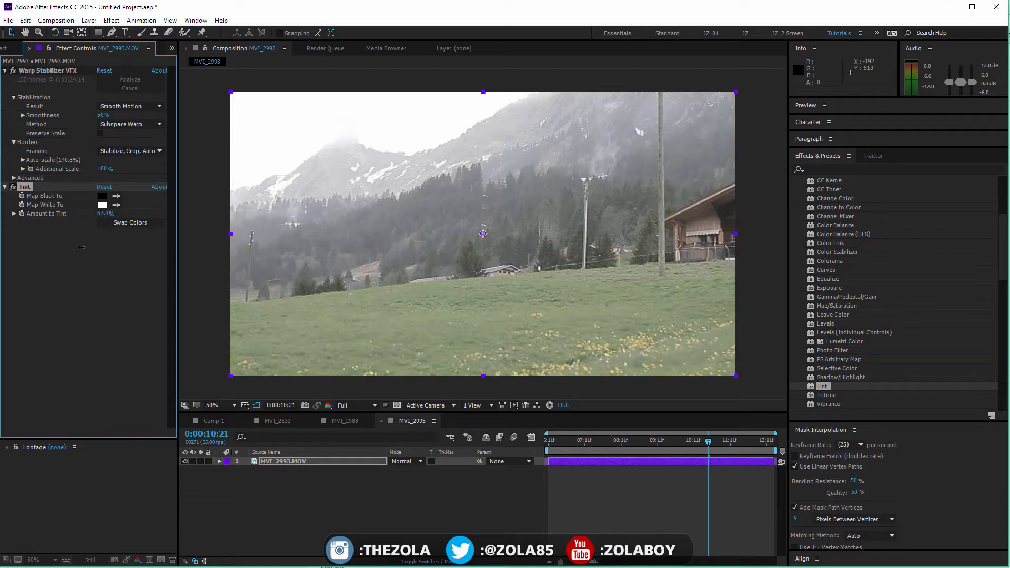
pyautogui.click(131, 223)
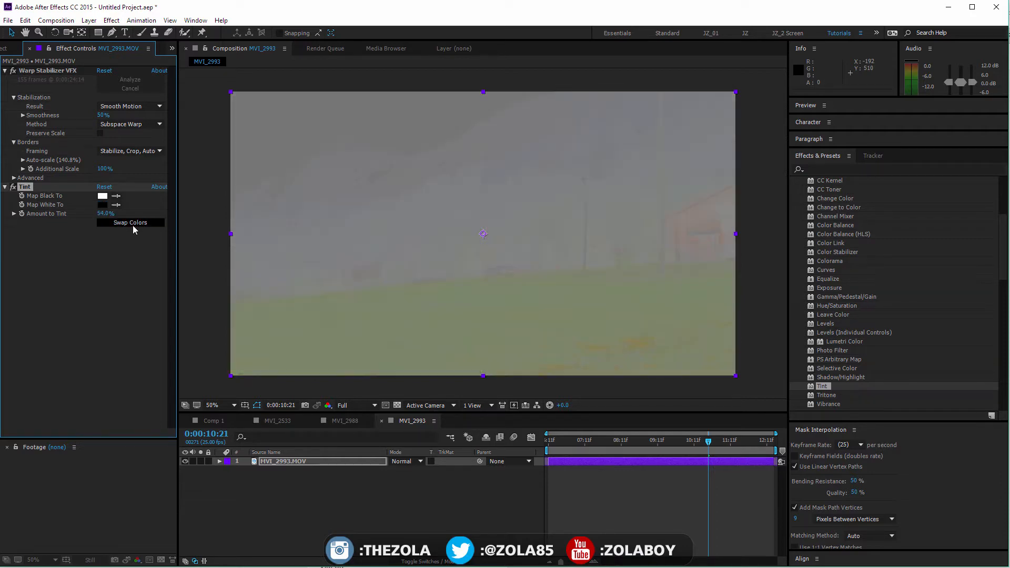
pyautogui.moveTo(108, 214); pyautogui.dragTo(147, 216)
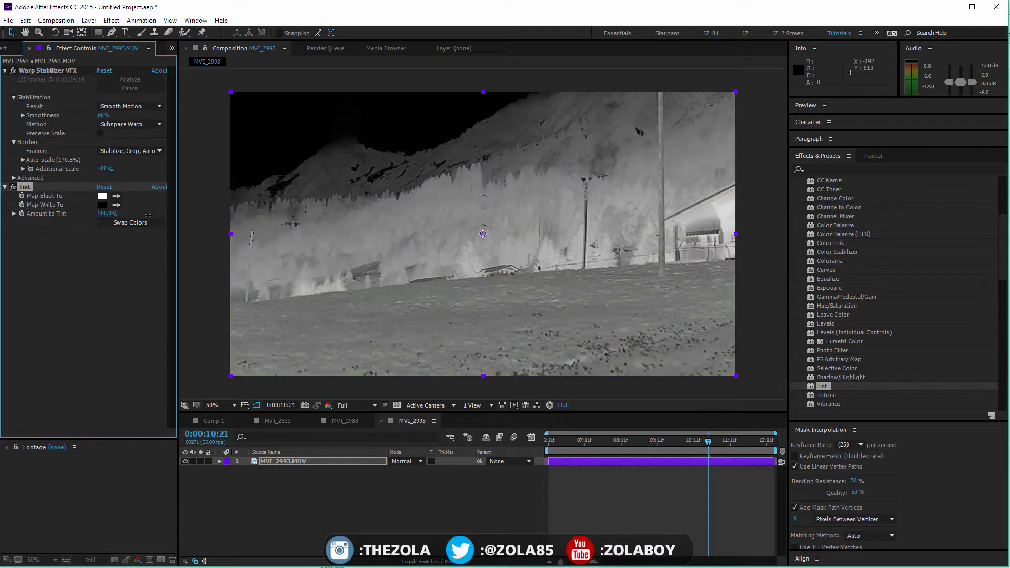
pyautogui.click(150, 222)
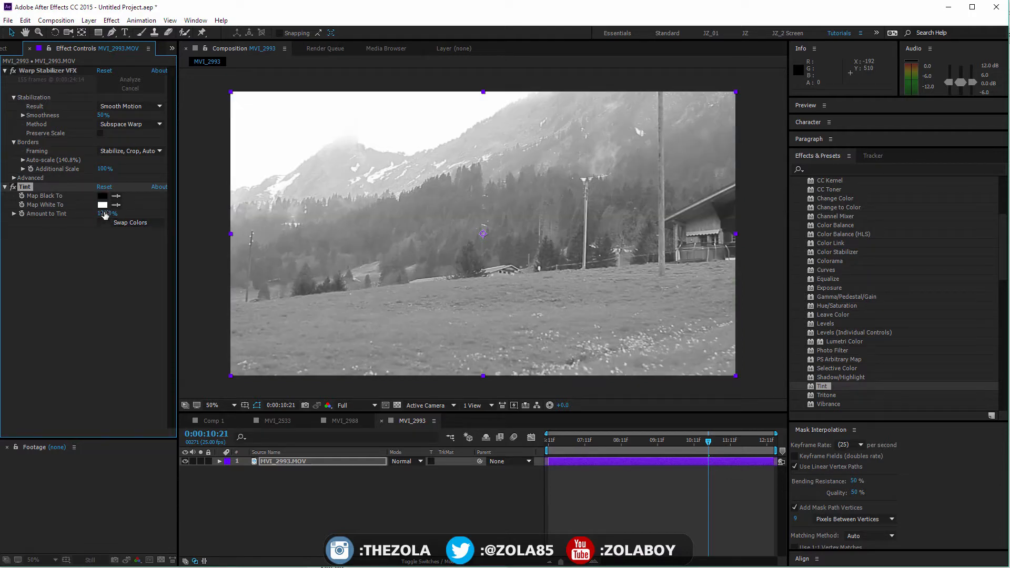
pyautogui.moveTo(105, 214); pyautogui.dragTo(58, 226)
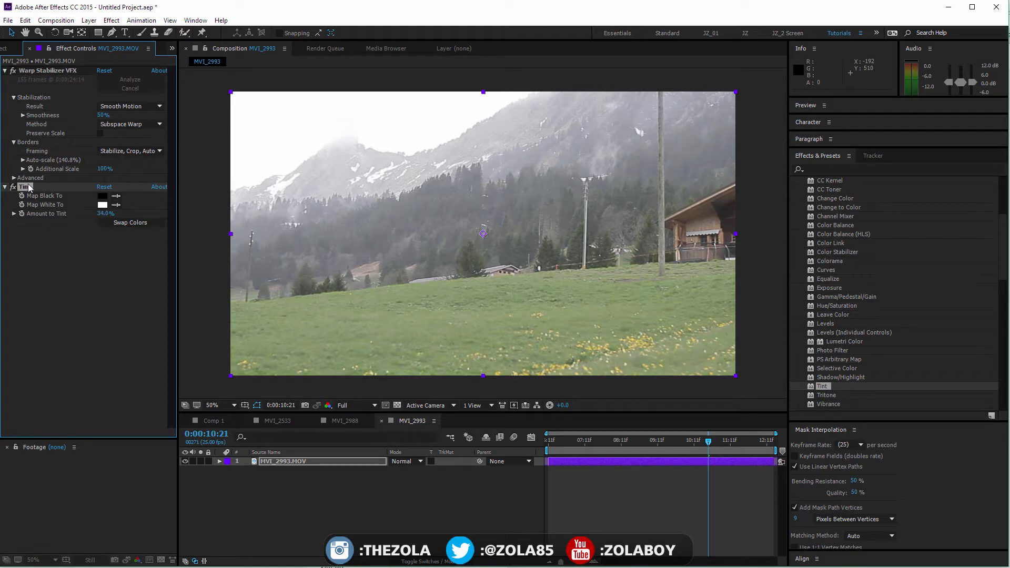
pyautogui.press('Delete')
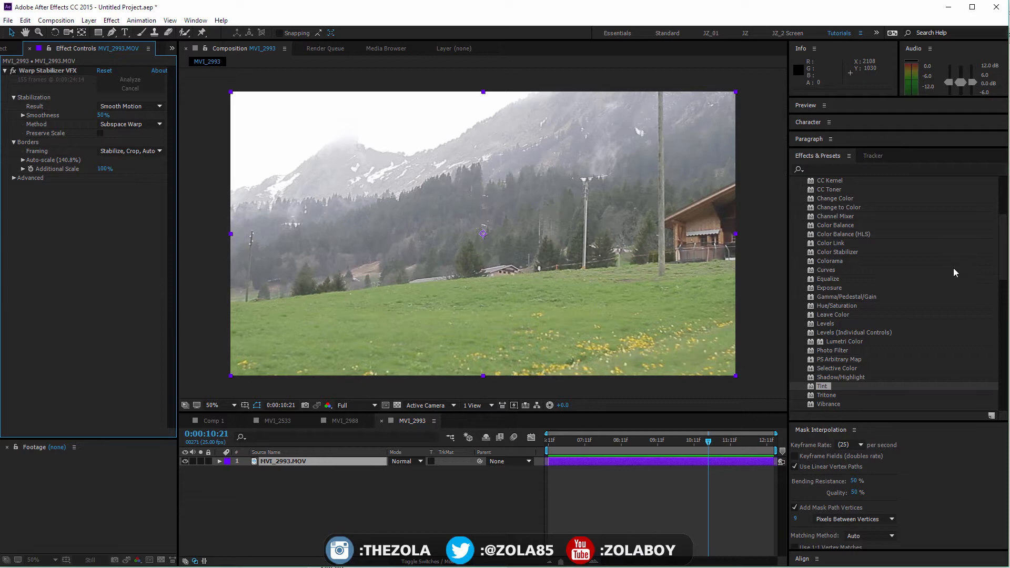
# - Try the Hue/Saturation effect on the footage with Master Saturation at -100, and remove it
pyautogui.moveTo(838, 306); pyautogui.dragTo(463, 242)
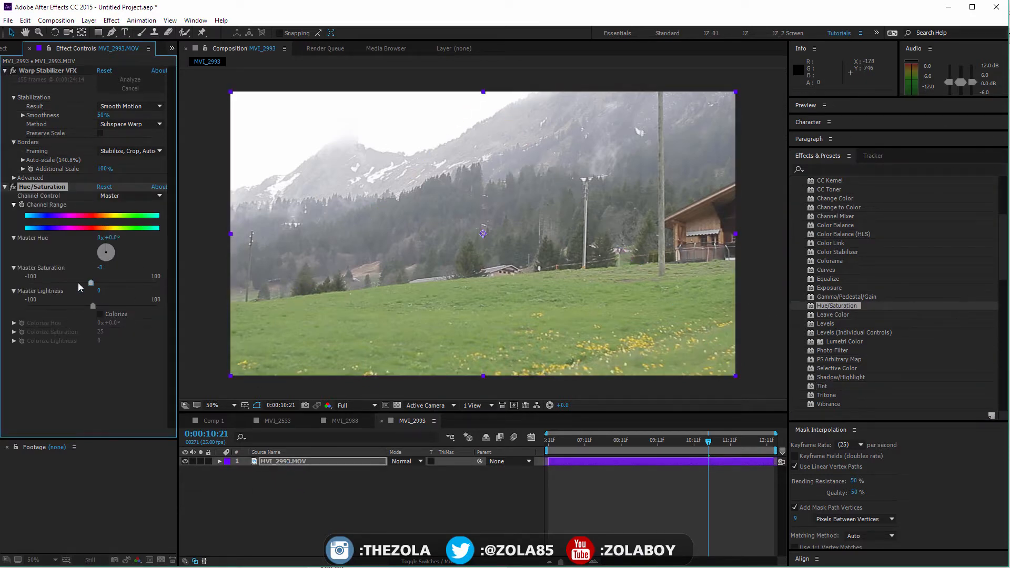
pyautogui.moveTo(97, 285); pyautogui.dragTo(4, 287)
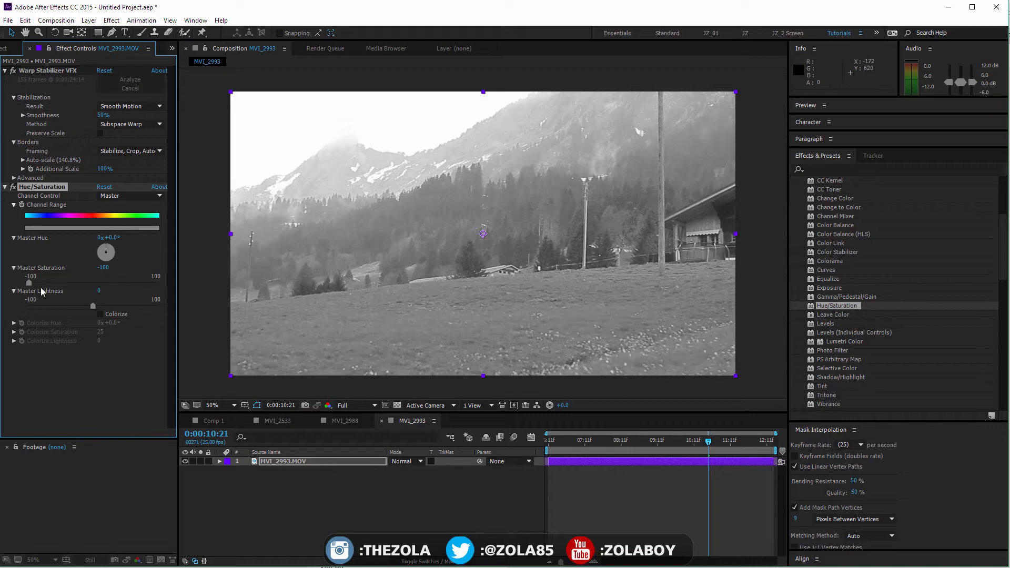
pyautogui.press('Delete')
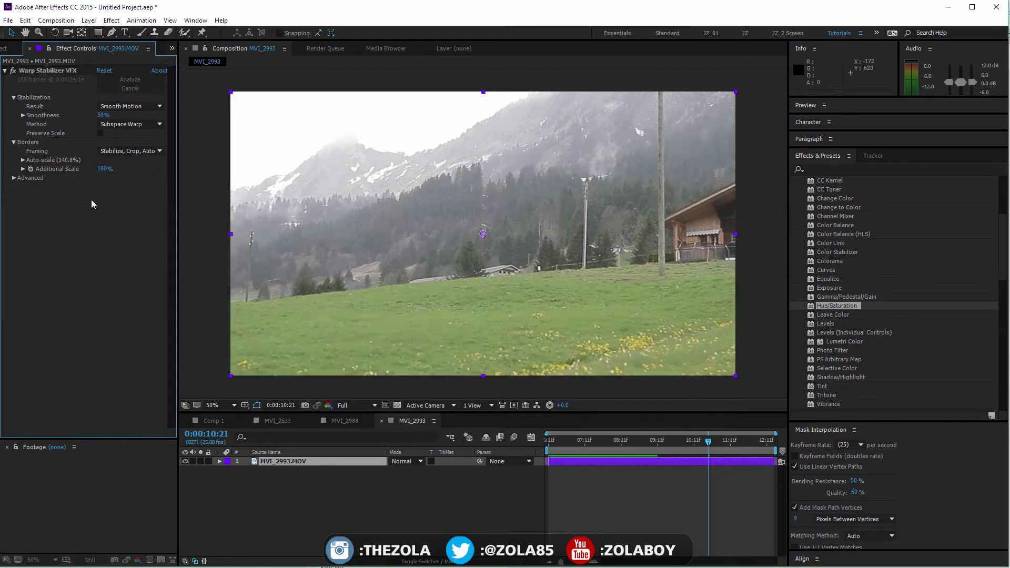
# - Apply Black & White to the MVI_2993.MOV layer again and try Reds values of 73, 298 and -193
pyautogui.scroll(3, 1006, 243)
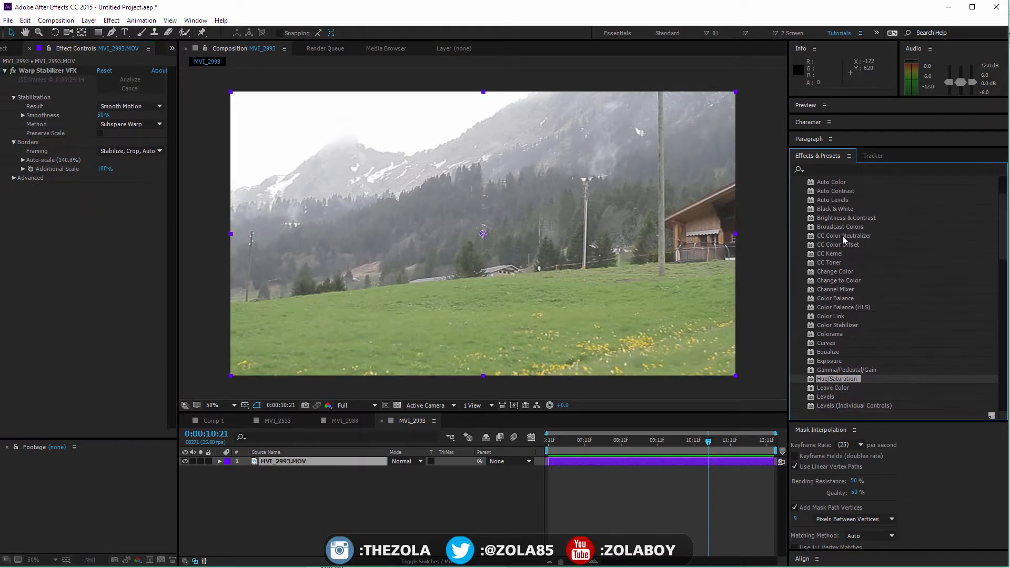
pyautogui.moveTo(836, 209); pyautogui.dragTo(297, 461)
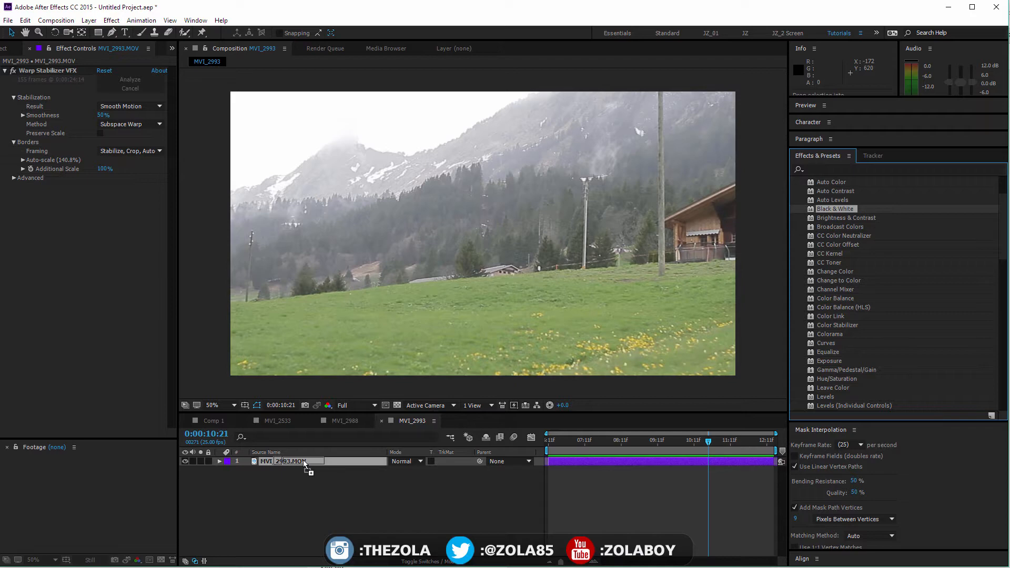
pyautogui.moveTo(304, 460); pyautogui.dragTo(303, 461)
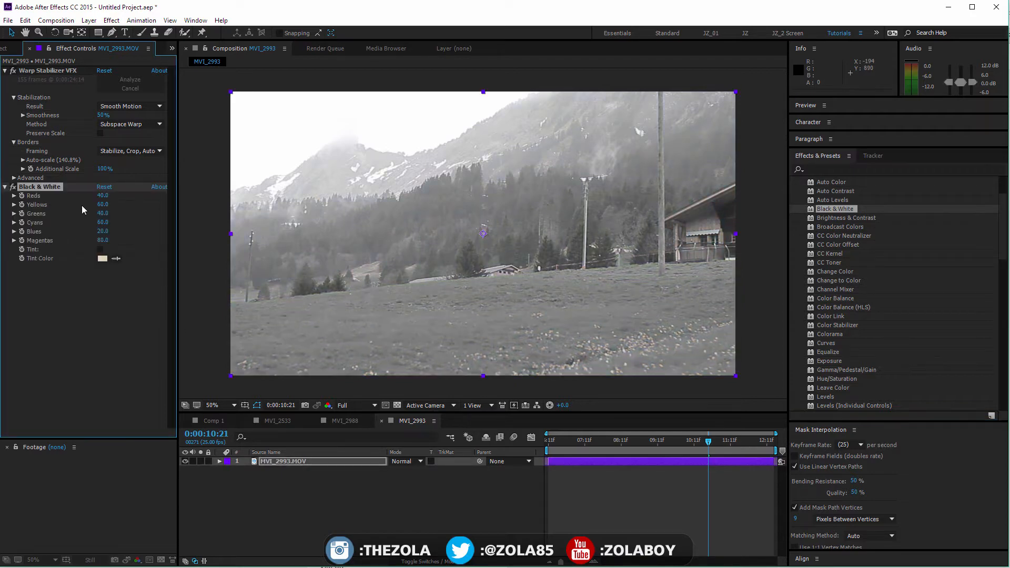
pyautogui.moveTo(102, 196); pyautogui.dragTo(172, 214)
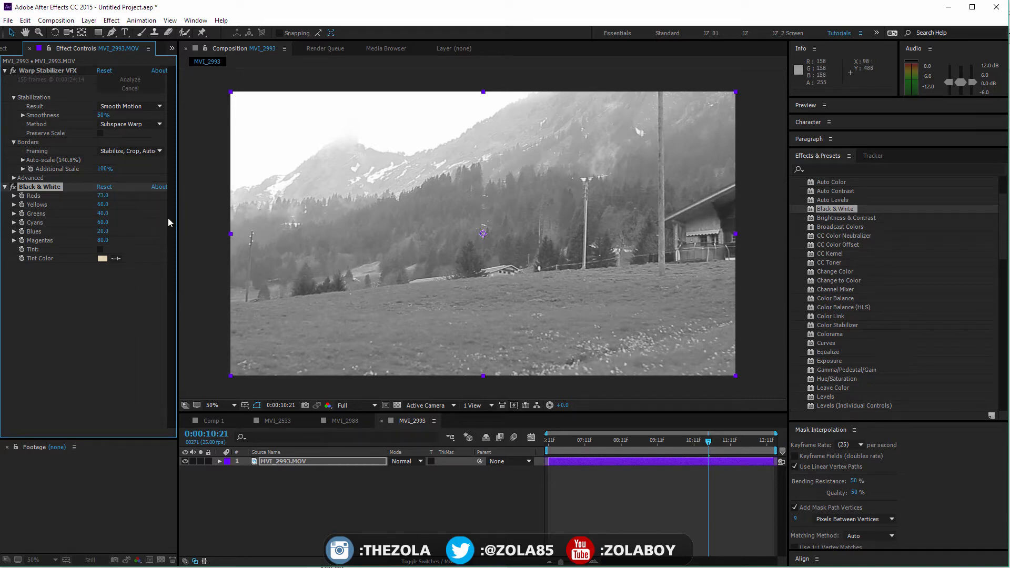
pyautogui.moveTo(95, 196); pyautogui.dragTo(258, 197)
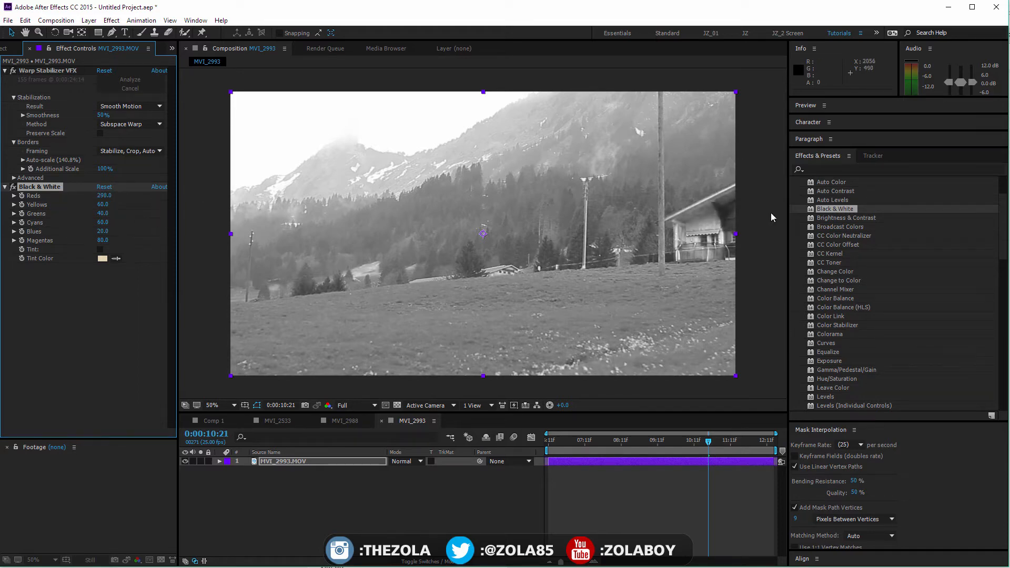
pyautogui.moveTo(103, 196); pyautogui.dragTo(0, 203)
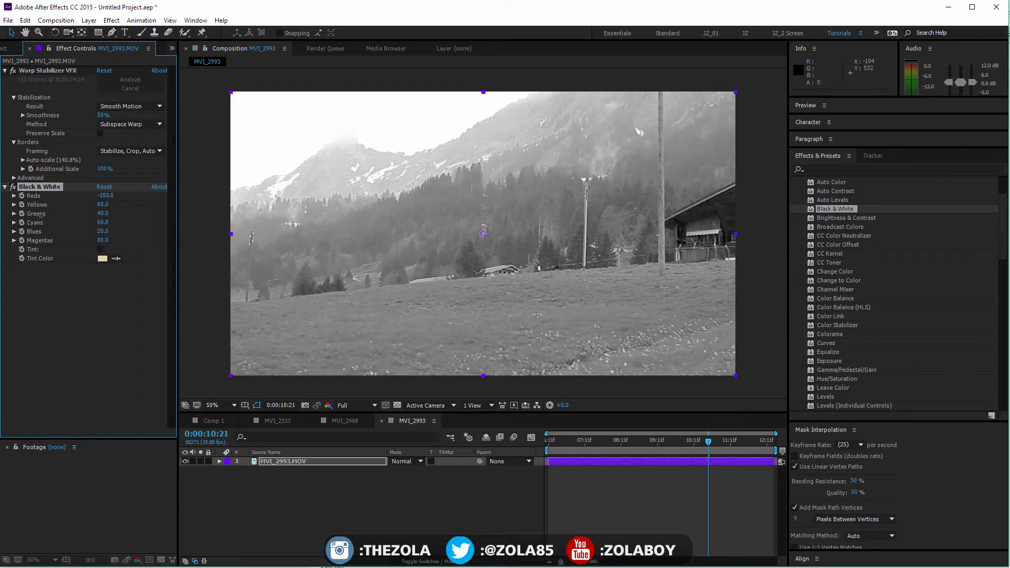
# - Set Black & White Reds to -84, Yellows to -157 and Greens to -169, and compare with the effect switched off
pyautogui.moveTo(40, 215); pyautogui.dragTo(2, 251)
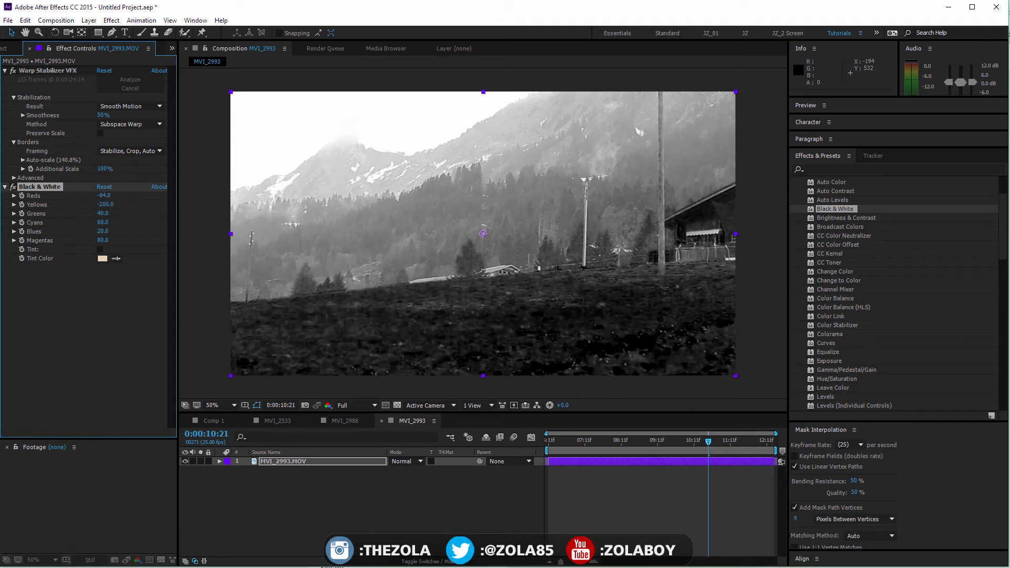
pyautogui.moveTo(109, 210); pyautogui.dragTo(137, 212)
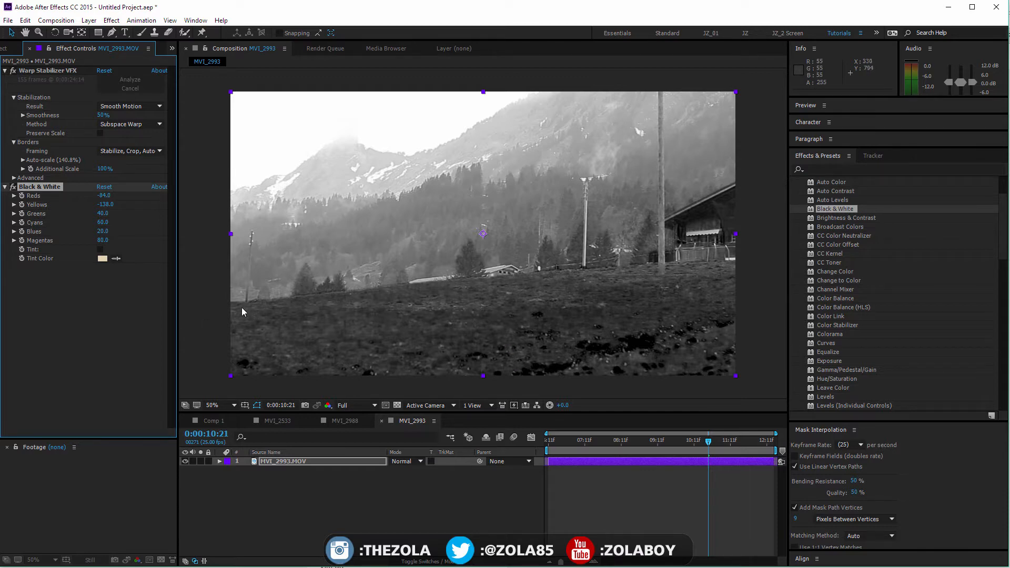
pyautogui.moveTo(105, 209); pyautogui.dragTo(73, 215)
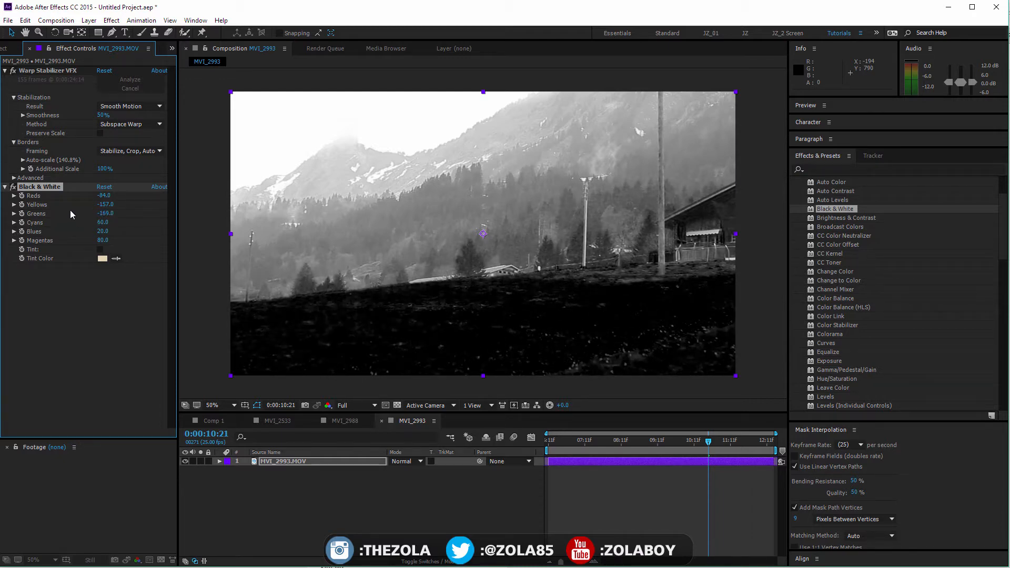
pyautogui.click(13, 186)
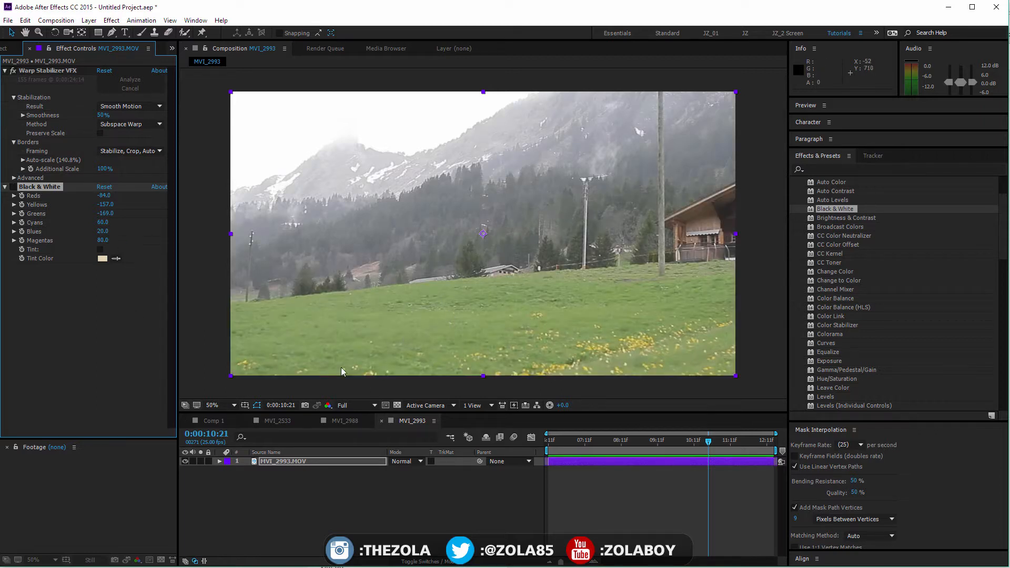
pyautogui.click(13, 187)
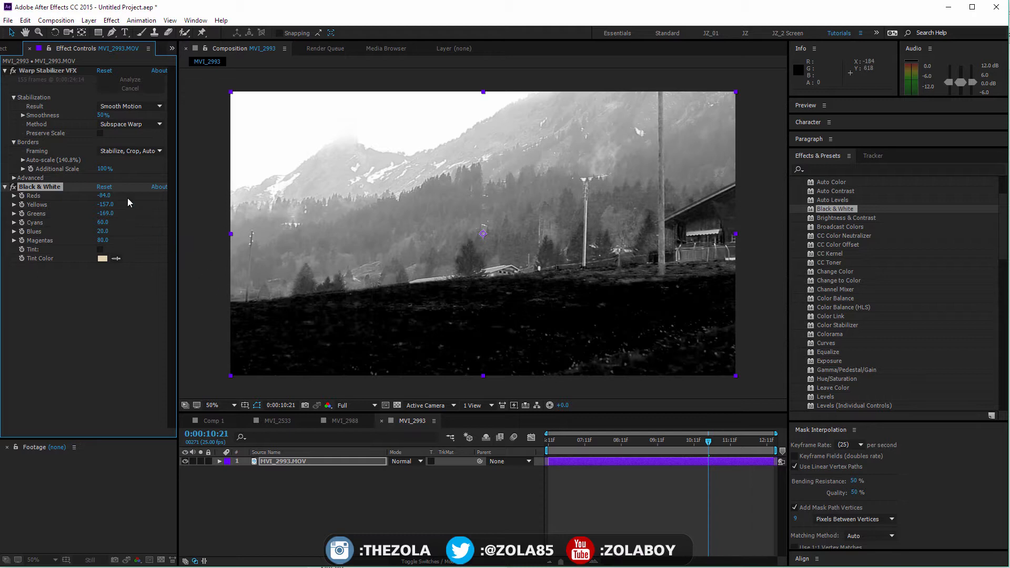
# - Set Black & White Yellows to 1, Greens to -20 and Cyans to 76, and compare with the original colours
pyautogui.moveTo(104, 205); pyautogui.dragTo(188, 205)
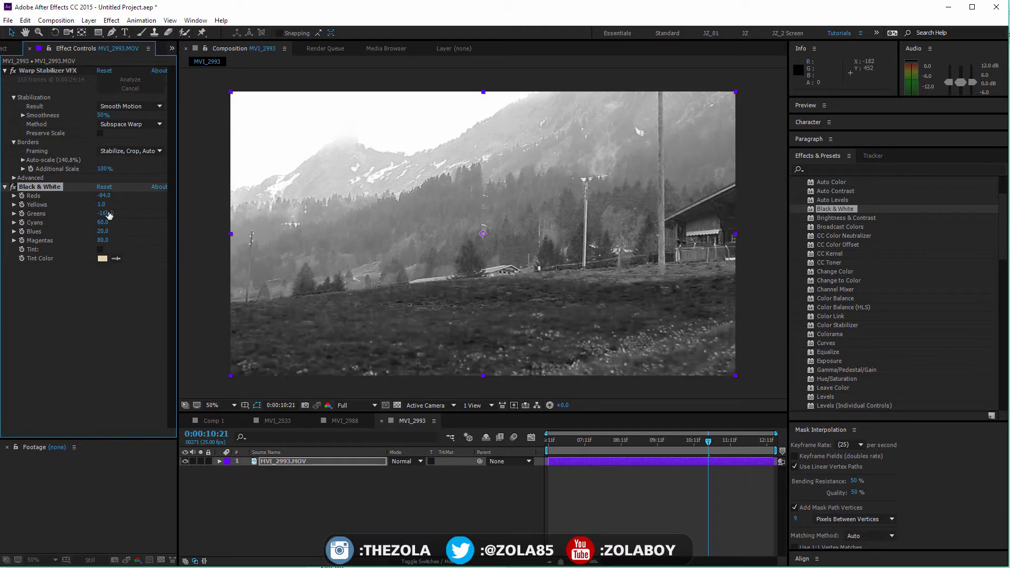
pyautogui.moveTo(108, 214); pyautogui.dragTo(190, 218)
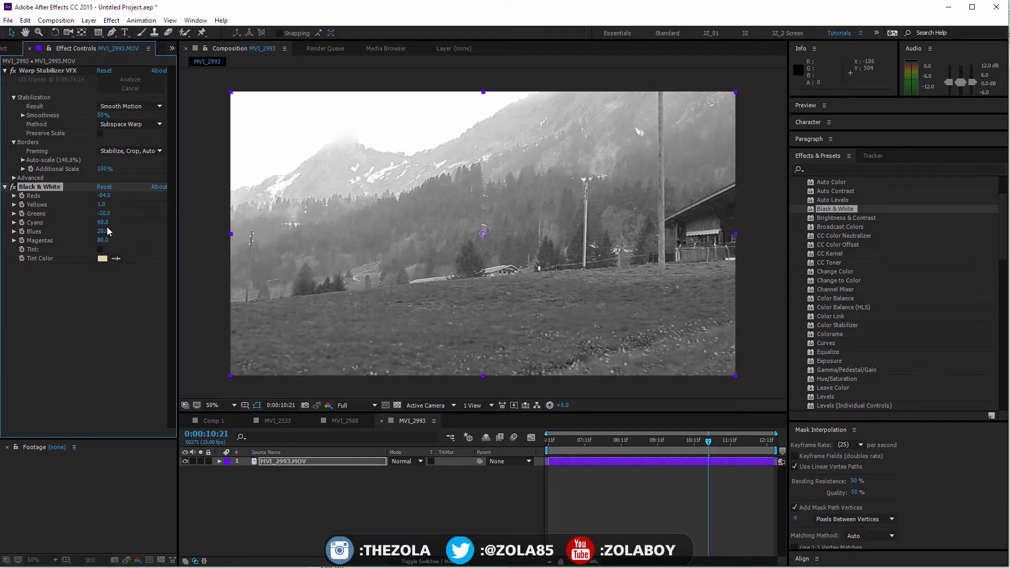
pyautogui.moveTo(105, 222); pyautogui.dragTo(187, 255)
pyautogui.click(13, 187)
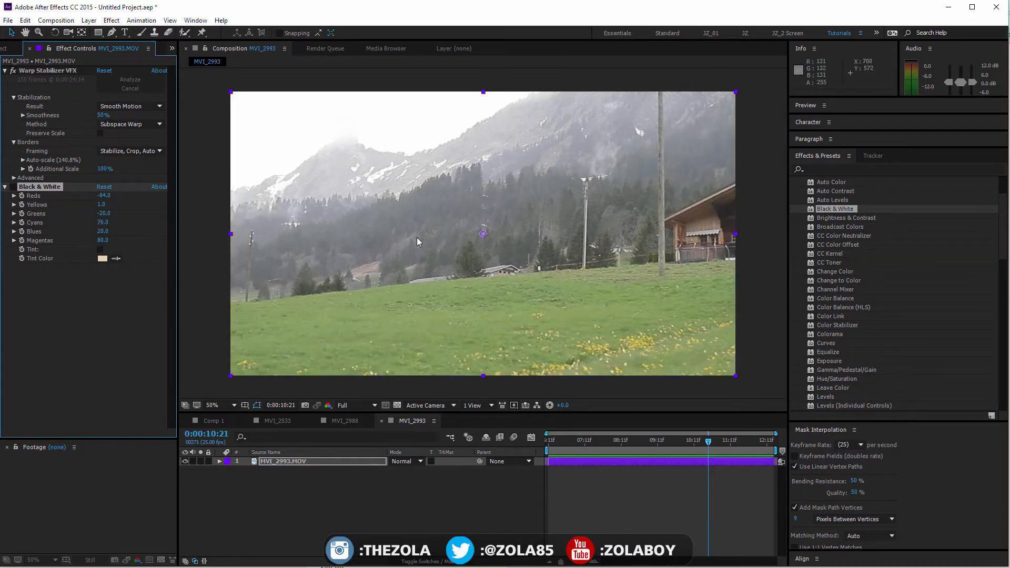
pyautogui.click(13, 187)
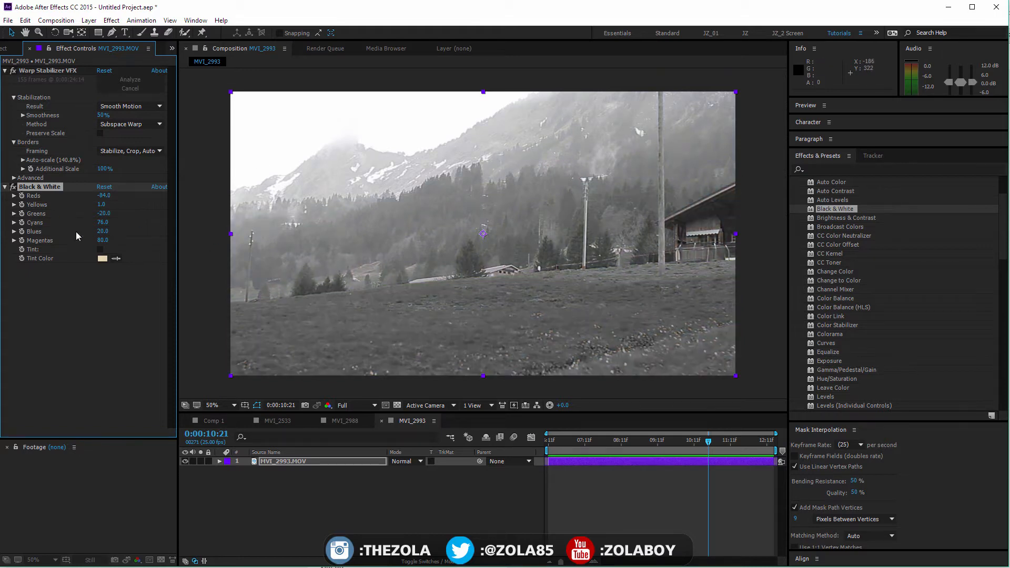
# - Set Black & White Cyans to -93 and Blues to 162, and inspect the hillside trees at 100% magnification
pyautogui.moveTo(103, 223); pyautogui.dragTo(45, 225)
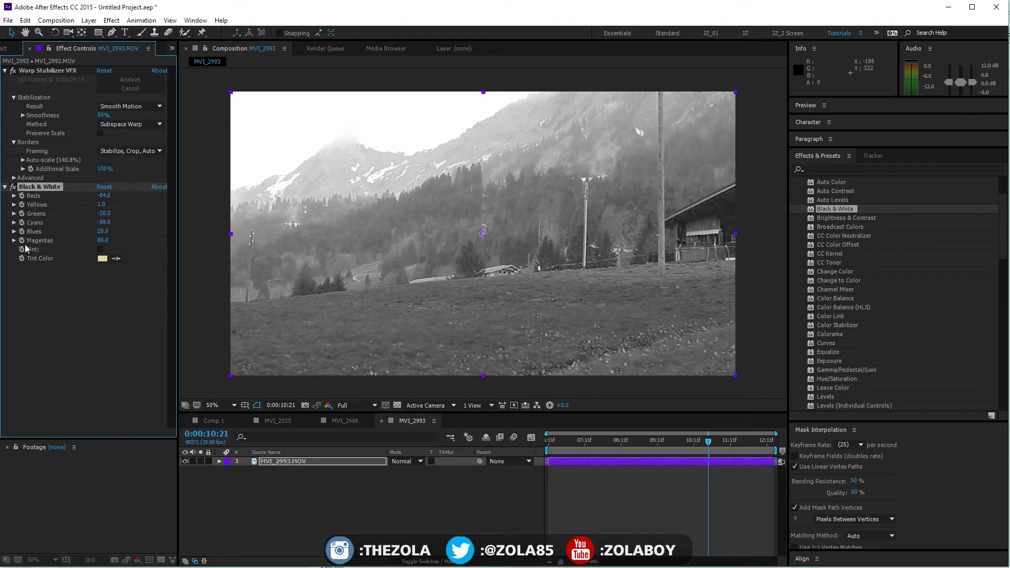
pyautogui.moveTo(103, 223); pyautogui.dragTo(145, 244)
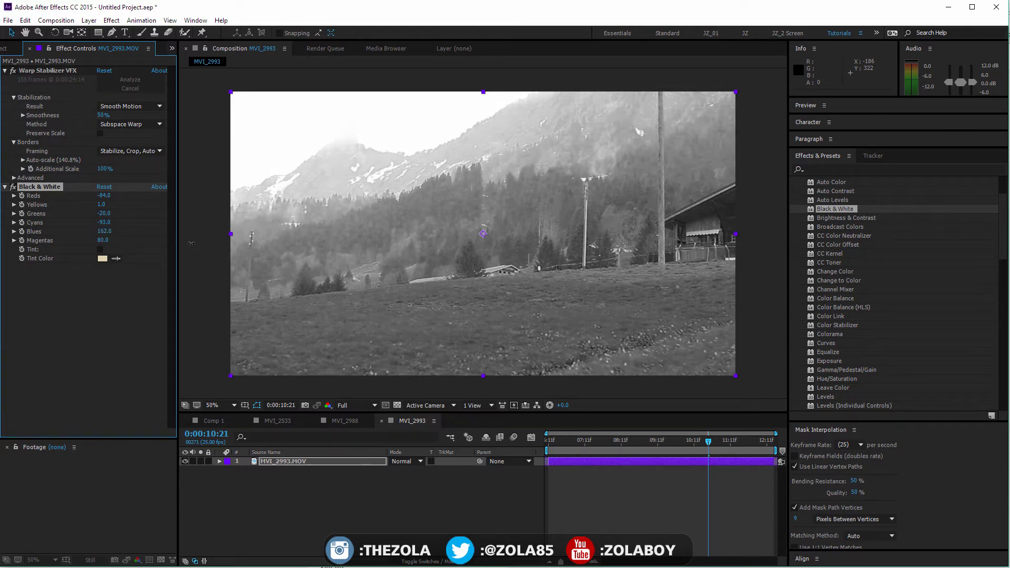
pyautogui.press('.')
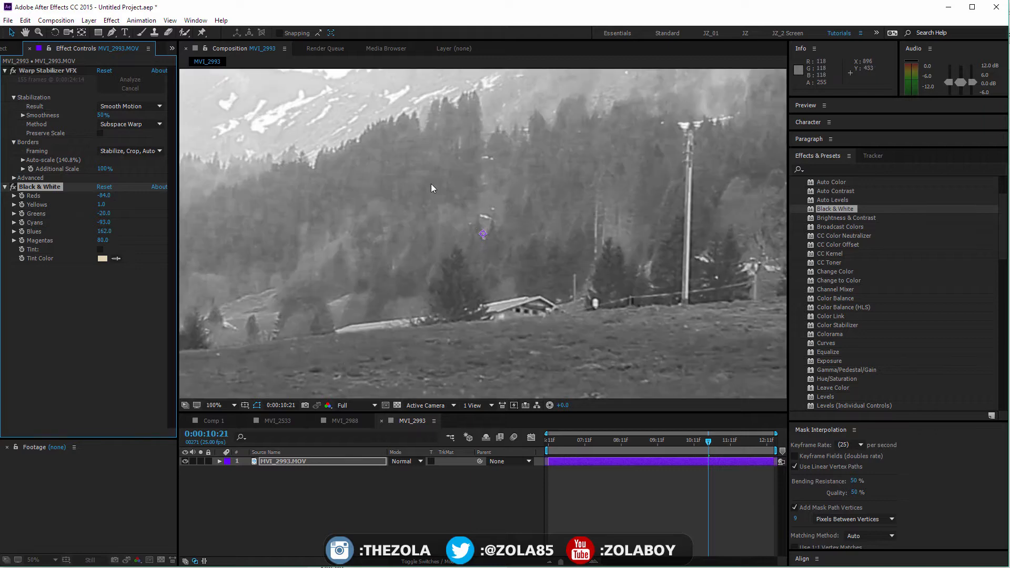
pyautogui.moveTo(362, 227); pyautogui.dragTo(403, 252)
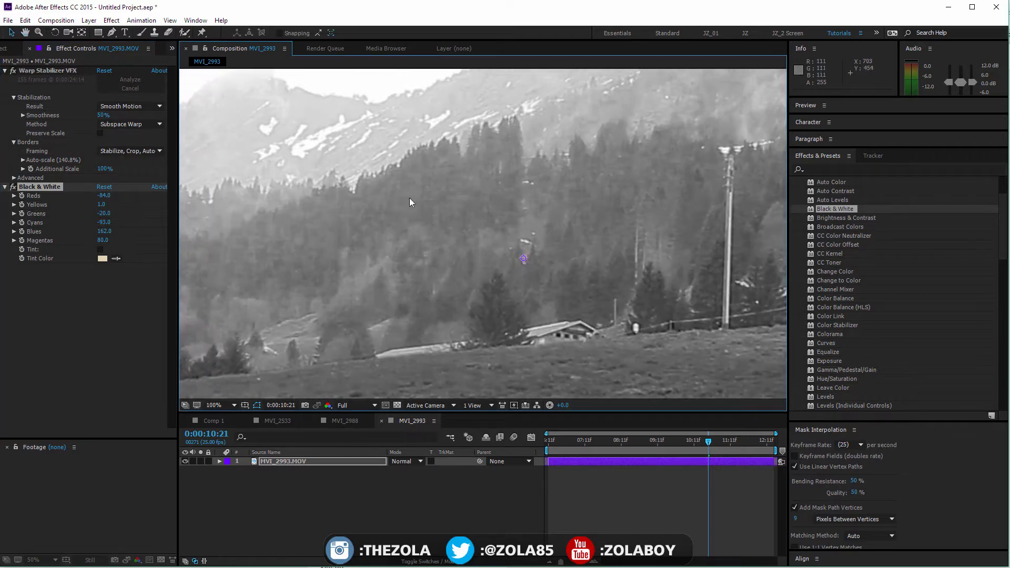
# - Try a Black & White Magentas value of 284, undo it, and set Blues to -200 while checking the trees close up
pyautogui.moveTo(103, 241); pyautogui.dragTo(208, 238)
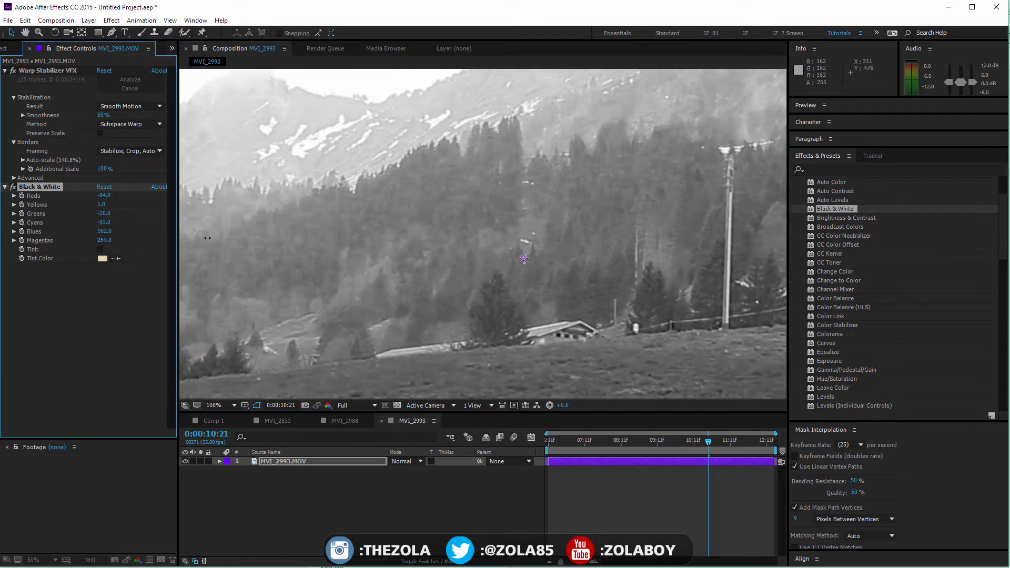
pyautogui.hotkey('ctrl', 'z')
pyautogui.moveTo(133, 242); pyautogui.dragTo(26, 241)
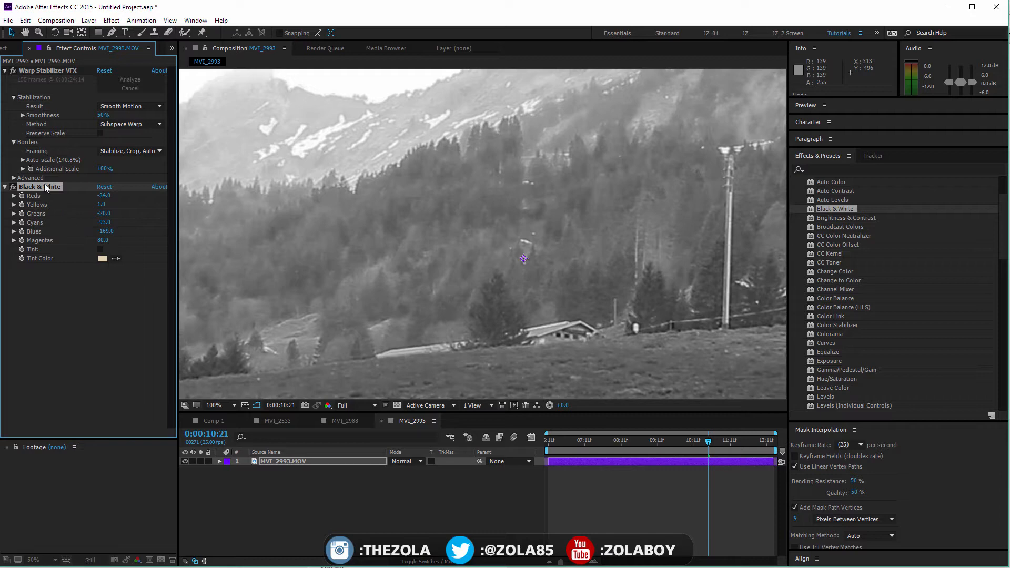
pyautogui.moveTo(118, 233); pyautogui.dragTo(52, 223)
pyautogui.press(',')
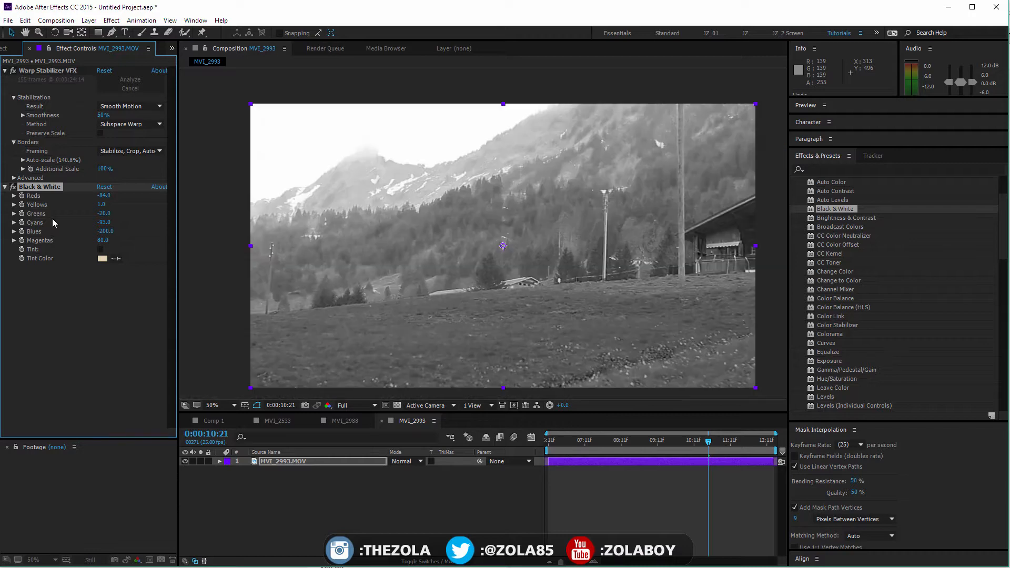
pyautogui.moveTo(342, 259); pyautogui.dragTo(319, 242)
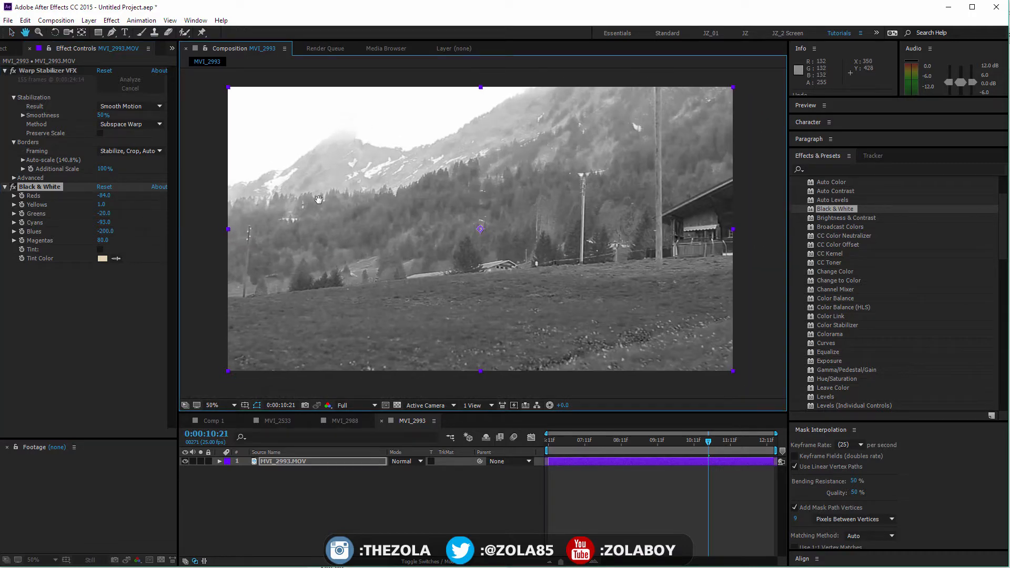
pyautogui.press('v')
pyautogui.press('.')
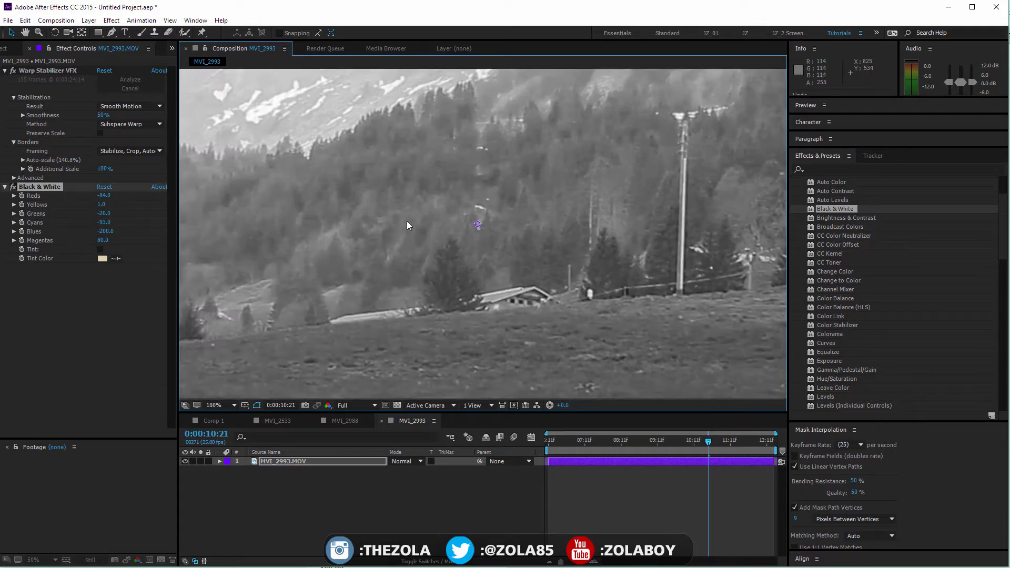
pyautogui.press('.')
pyautogui.press(',')
pyautogui.press(',')
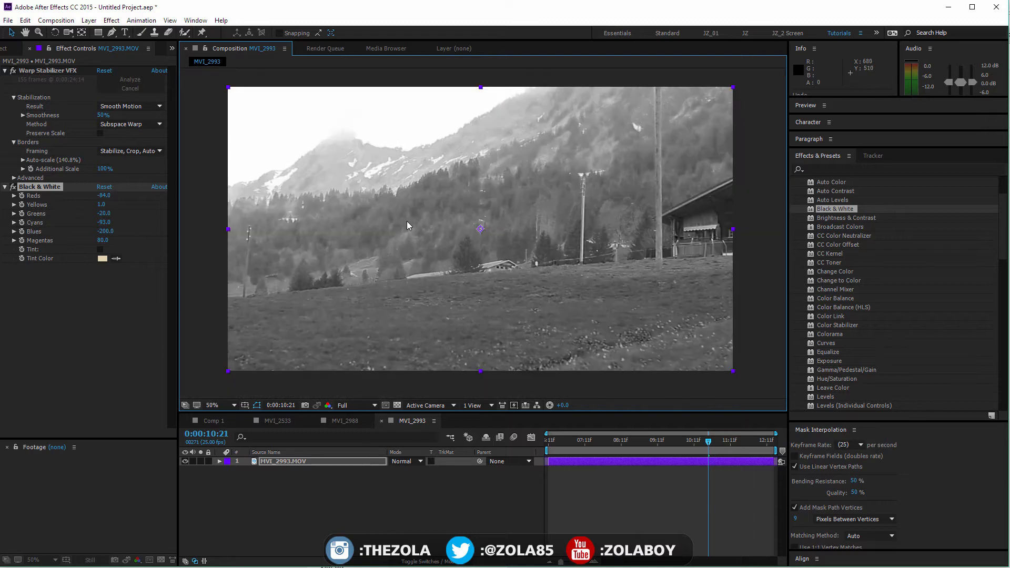
# - Try the Black & White tint with colours FABA29 and 14D4A5, cancel the colour choice, and remove the effect
pyautogui.click(100, 249)
pyautogui.click(105, 259)
pyautogui.moveTo(298, 392); pyautogui.dragTo(339, 372)
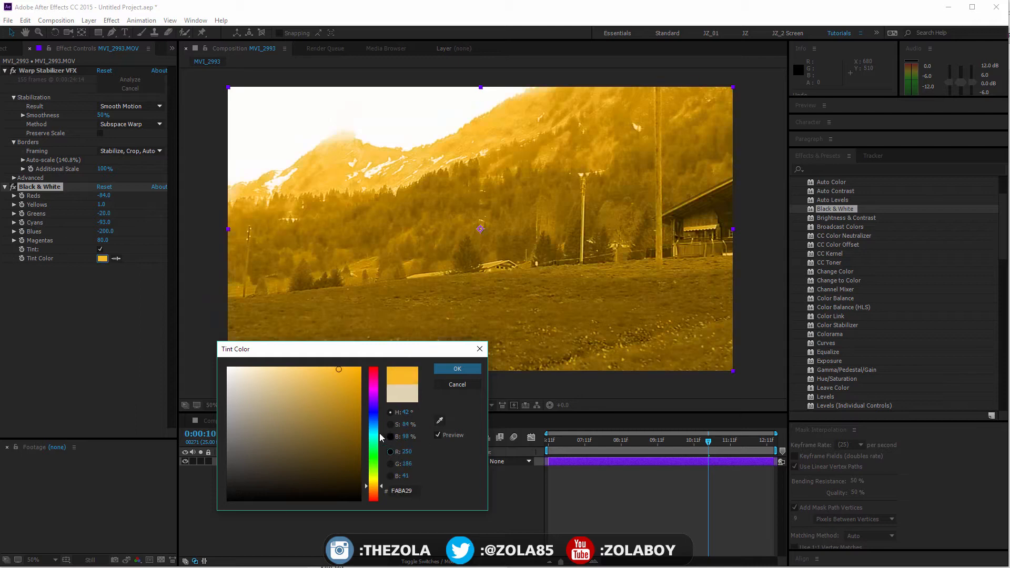
pyautogui.moveTo(377, 435)
pyautogui.mouseDown()
pyautogui.moveTo(378, 404)
pyautogui.moveTo(348, 390)
pyautogui.mouseUp()
pyautogui.click(374, 439)
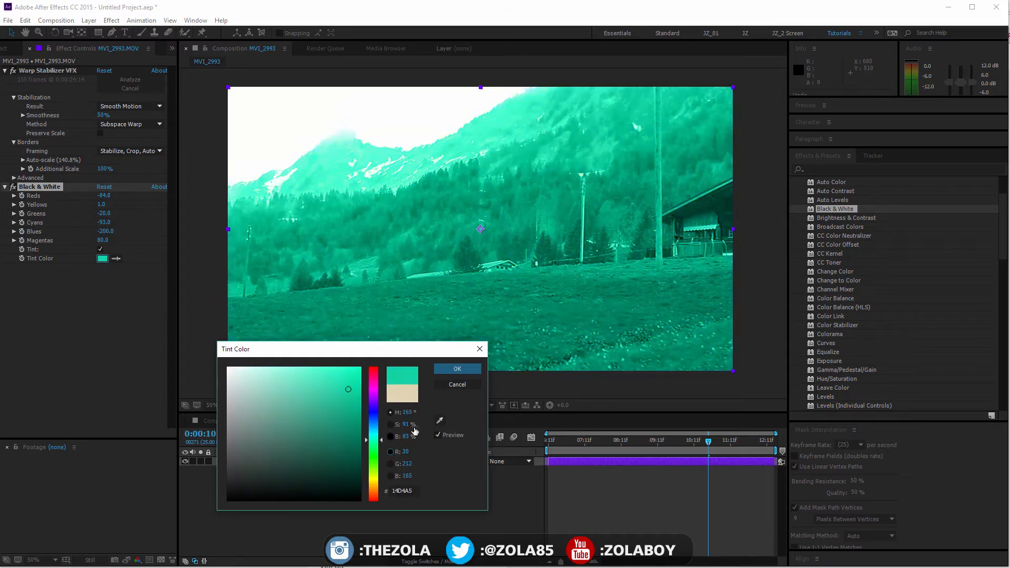
pyautogui.click(457, 385)
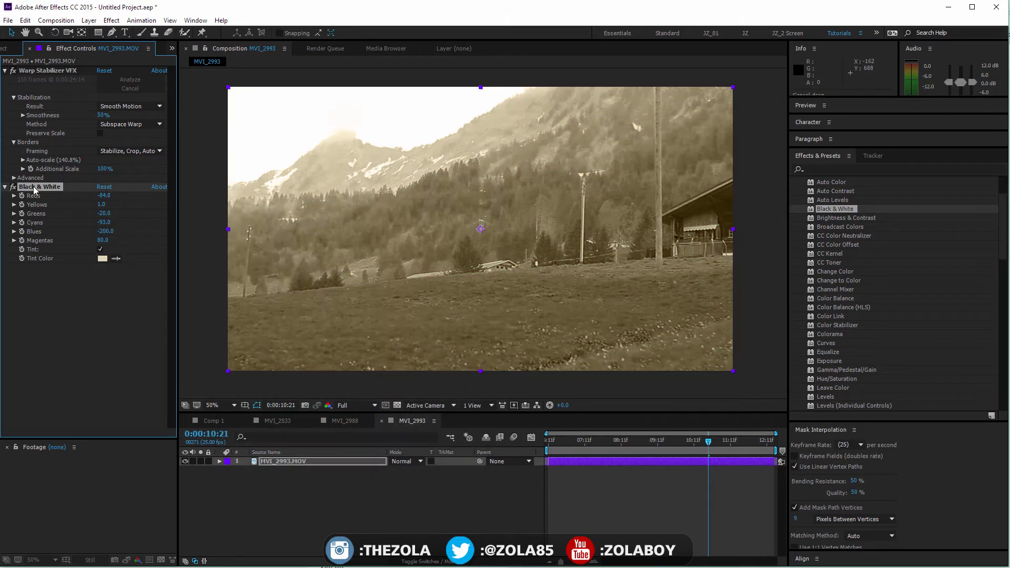
pyautogui.press('Delete')
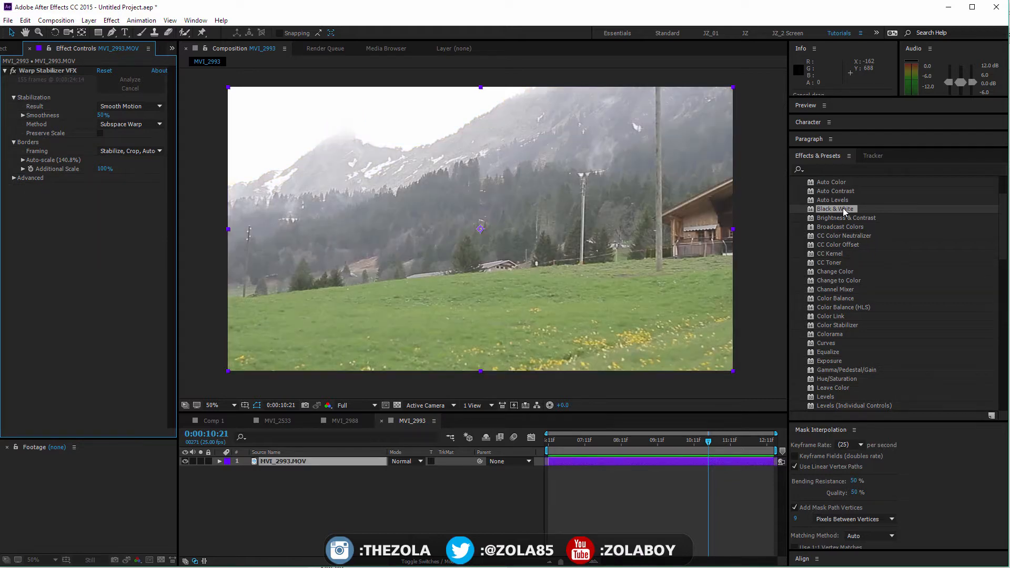
# - Try the Brightness & Contrast effect on the footage with Contrast at 32 and Brightness at -75, and remove it
pyautogui.moveTo(848, 218); pyautogui.dragTo(117, 270)
pyautogui.click(103, 197)
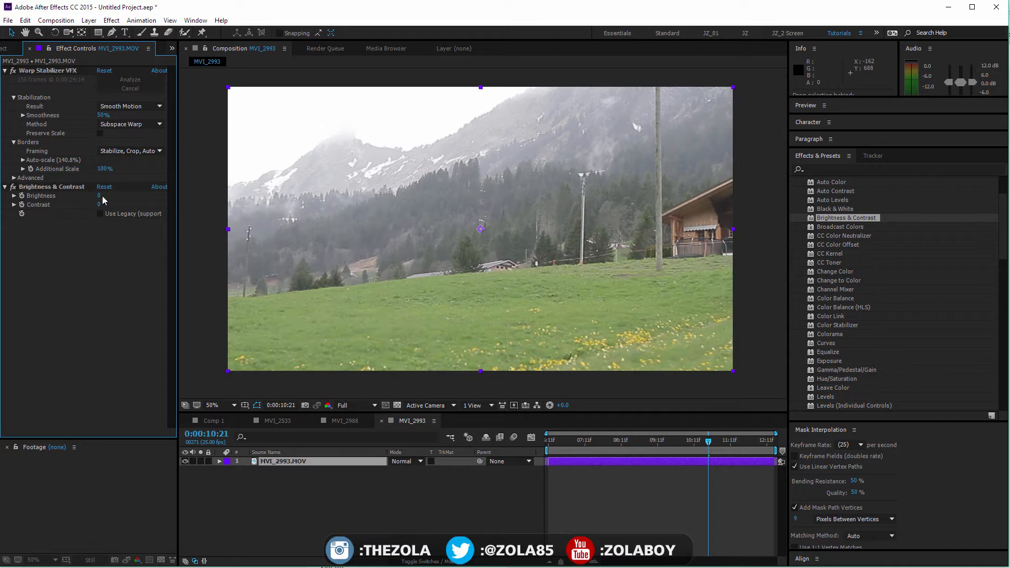
pyautogui.moveTo(106, 203); pyautogui.dragTo(184, 196)
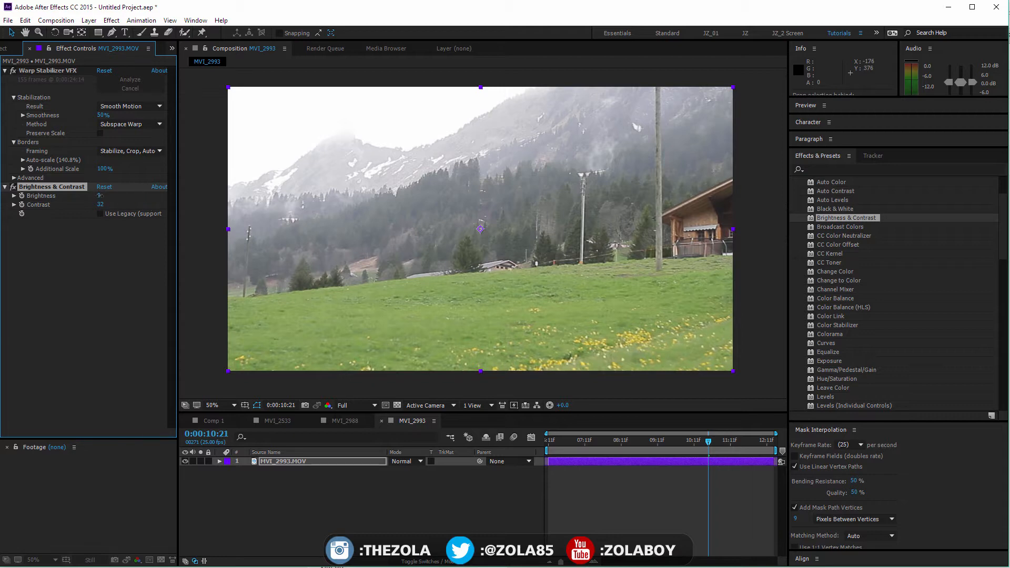
pyautogui.moveTo(100, 195); pyautogui.dragTo(68, 204)
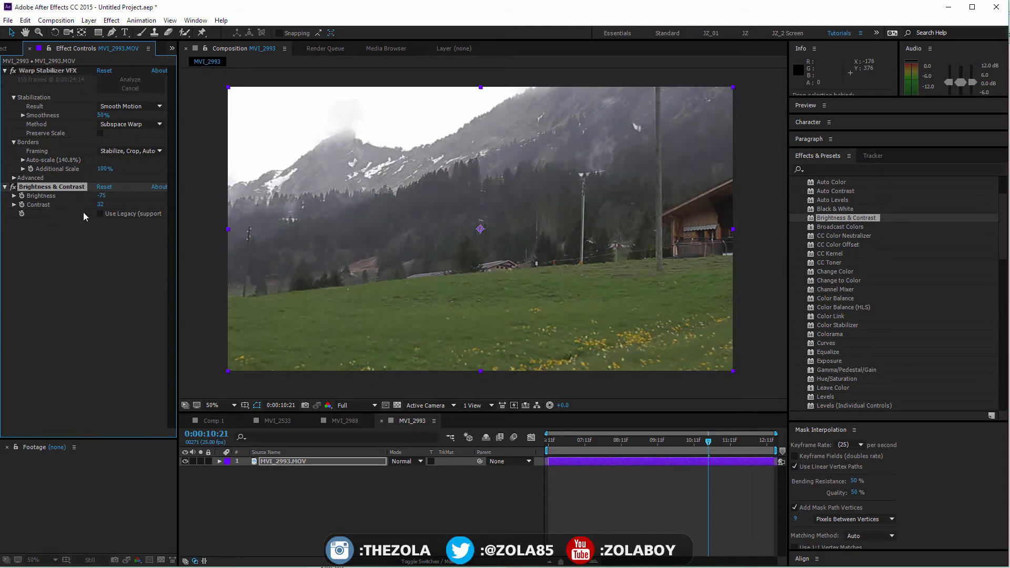
pyautogui.press('Delete')
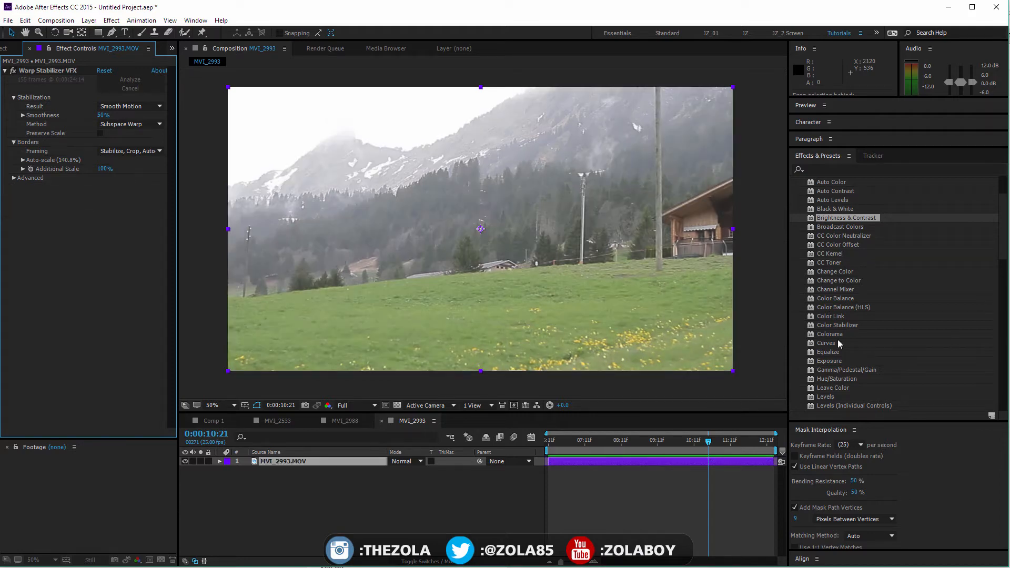
# - Apply the Curves colour correction effect to the MVI_2993.MOV layer
pyautogui.click(830, 353)
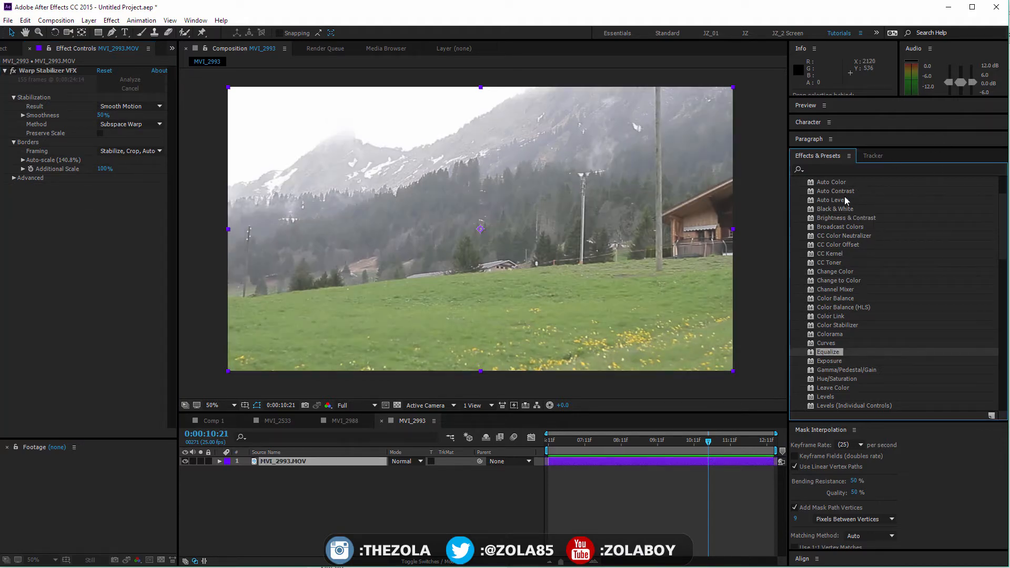
pyautogui.scroll(-2, 895, 295)
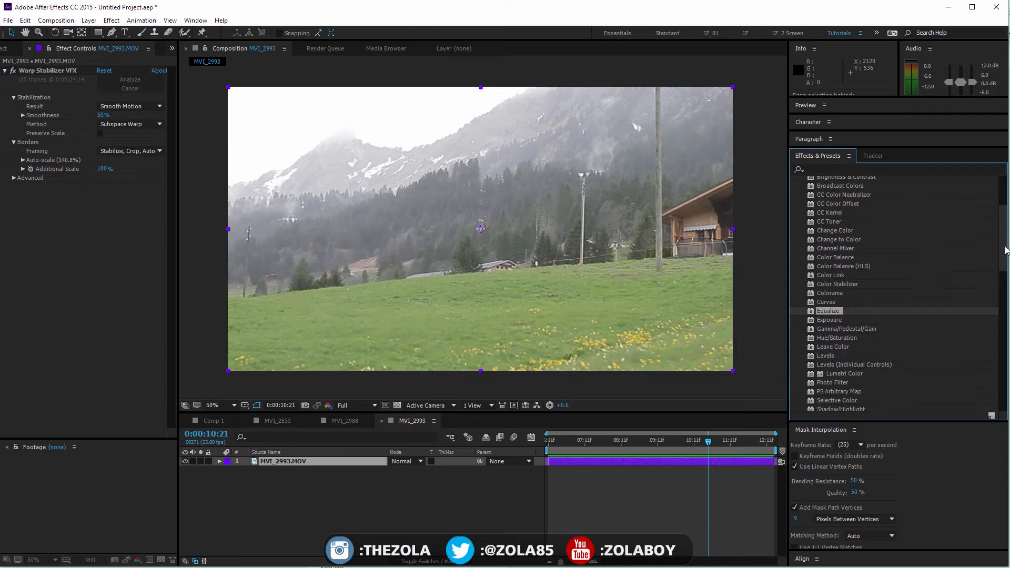
pyautogui.click(844, 356)
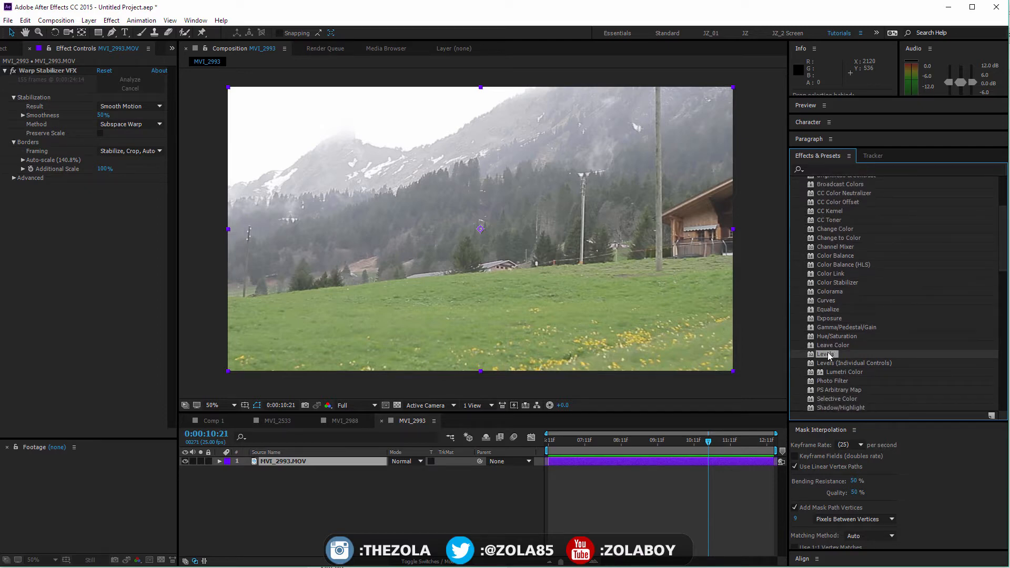
pyautogui.click(836, 303)
pyautogui.moveTo(797, 321); pyautogui.dragTo(284, 460)
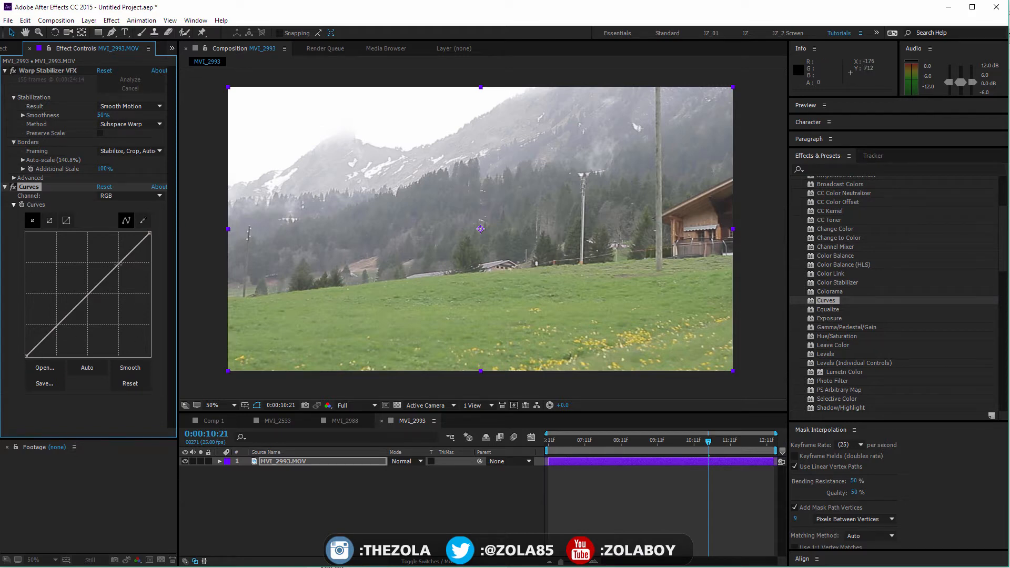
# - Try adding several control points along the RGB curve, and reset the Curves effect
pyautogui.click(56, 326)
pyautogui.click(106, 278)
pyautogui.moveTo(128, 255)
pyautogui.mouseDown()
pyautogui.moveTo(138, 259)
pyautogui.moveTo(122, 244)
pyautogui.moveTo(134, 261)
pyautogui.moveTo(127, 254)
pyautogui.mouseUp()
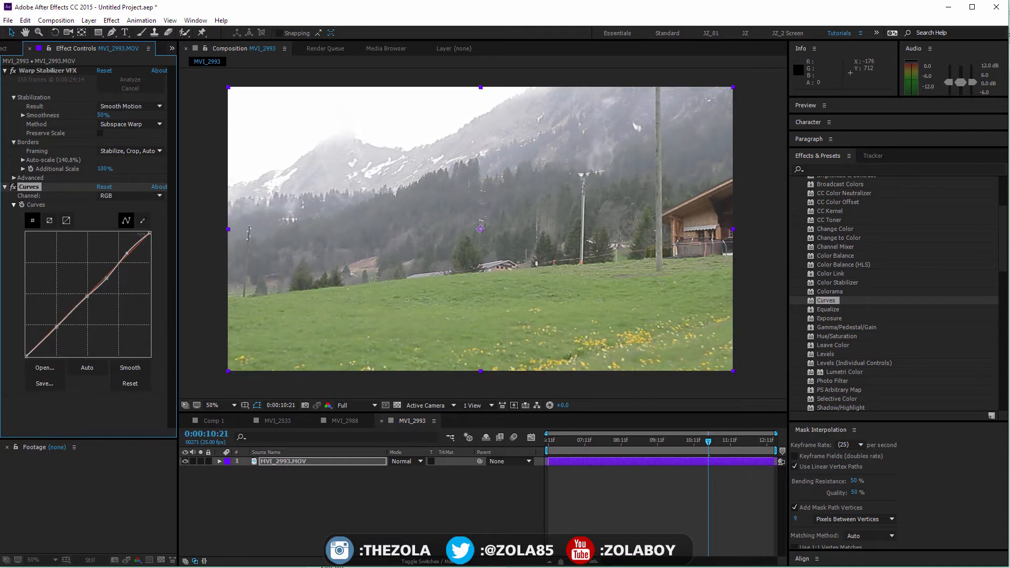
pyautogui.click(104, 187)
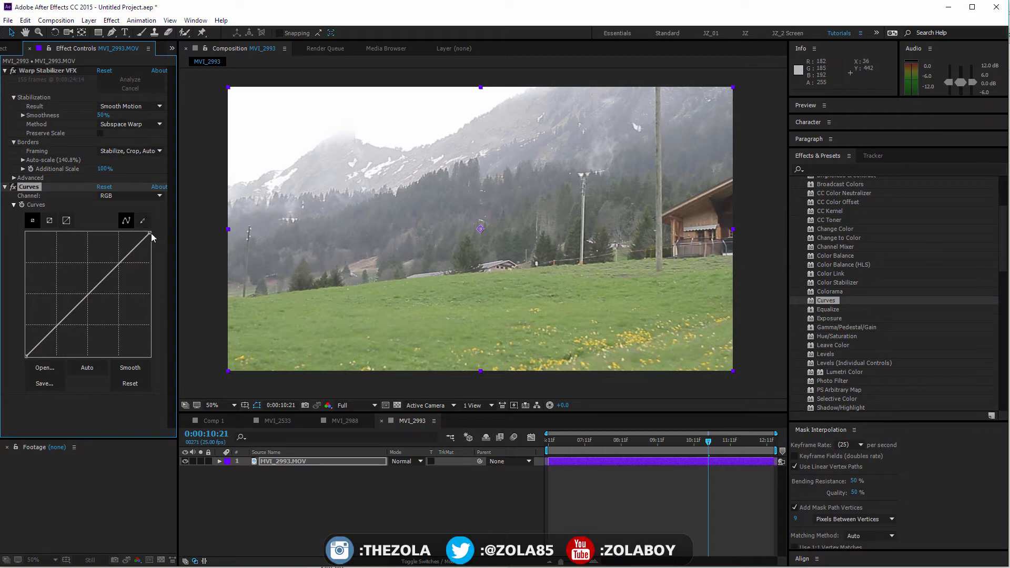
# - Try moving the RGB curve's white point inward to brighten the footage, return it to its corner, and test the black point
pyautogui.moveTo(150, 232); pyautogui.dragTo(114, 233)
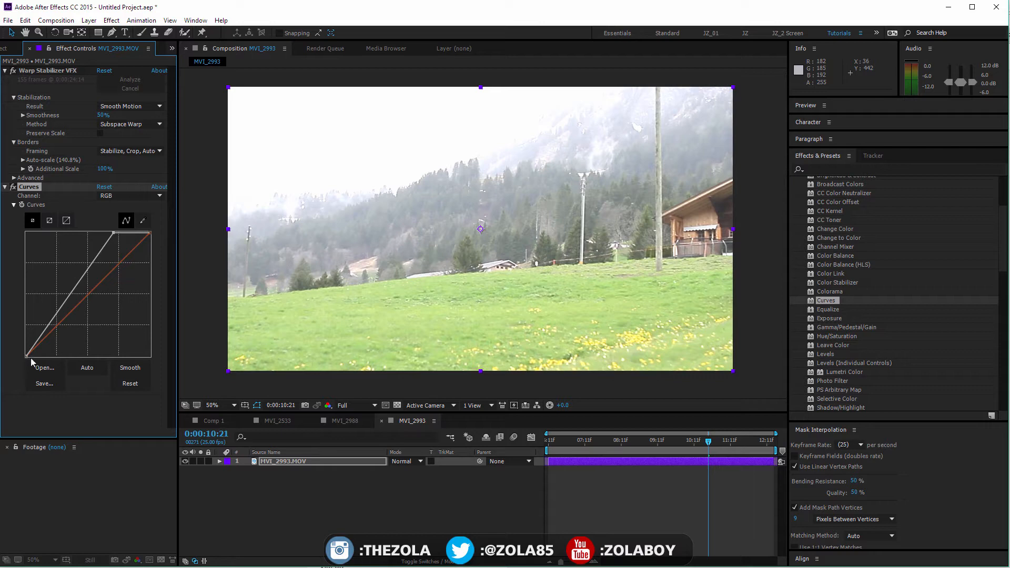
pyautogui.moveTo(112, 232); pyautogui.dragTo(176, 218)
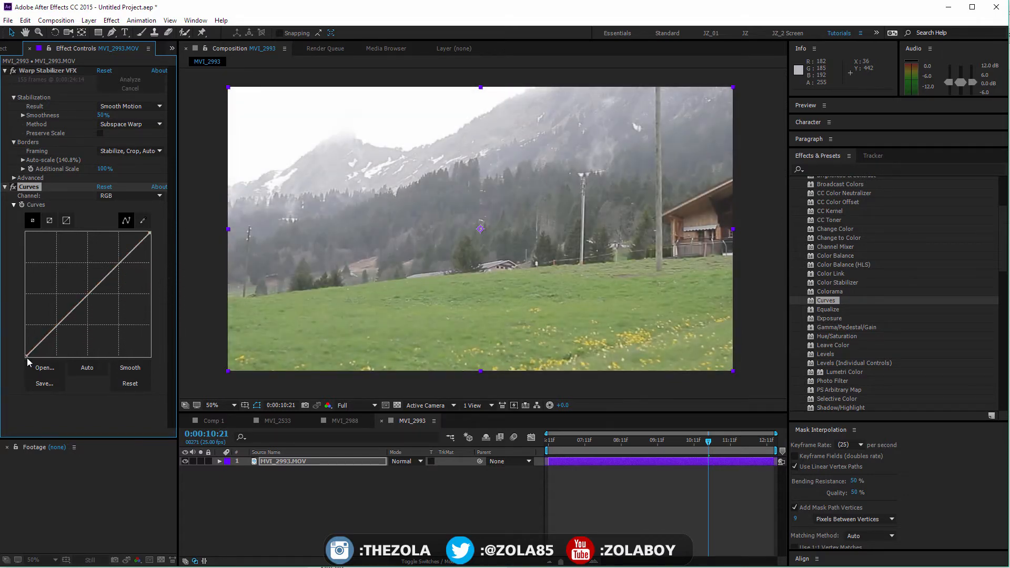
pyautogui.moveTo(23, 361)
pyautogui.mouseDown()
pyautogui.moveTo(2, 316)
pyautogui.moveTo(2, 263)
pyautogui.moveTo(26, 357)
pyautogui.mouseUp()
pyautogui.moveTo(37, 395); pyautogui.dragTo(1, 411)
# - Shape the RGB curve into an S with a raised highlight point and a lowered shadow point, trying darker highlights along the way
pyautogui.moveTo(120, 262); pyautogui.dragTo(120, 255)
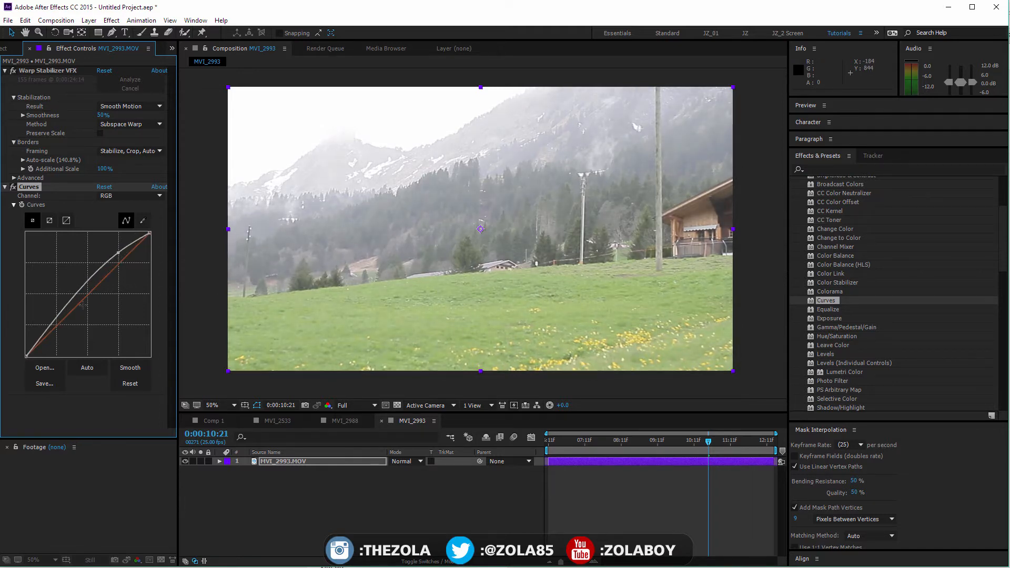
pyautogui.moveTo(59, 314); pyautogui.dragTo(69, 330)
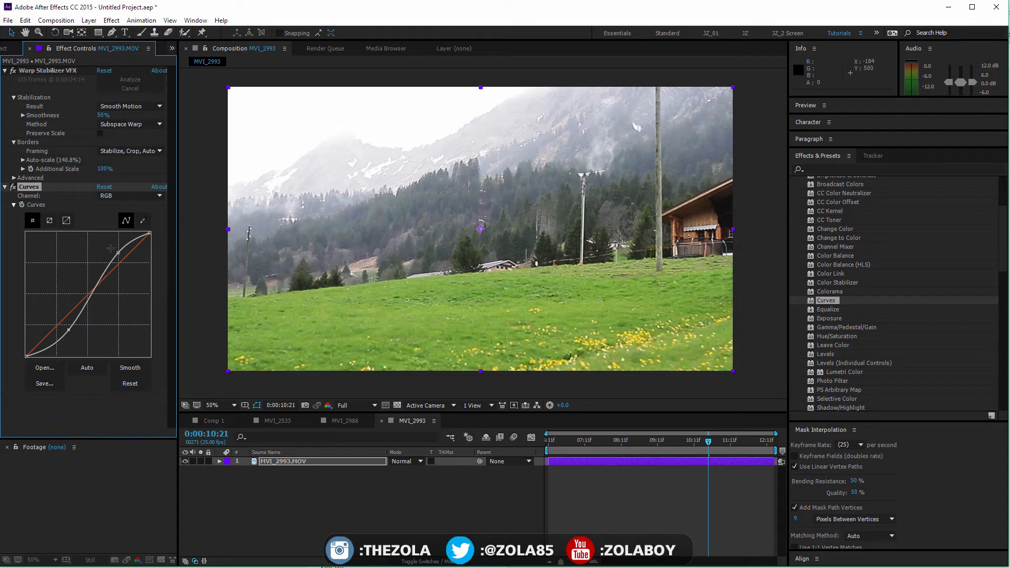
pyautogui.moveTo(119, 253); pyautogui.dragTo(131, 270)
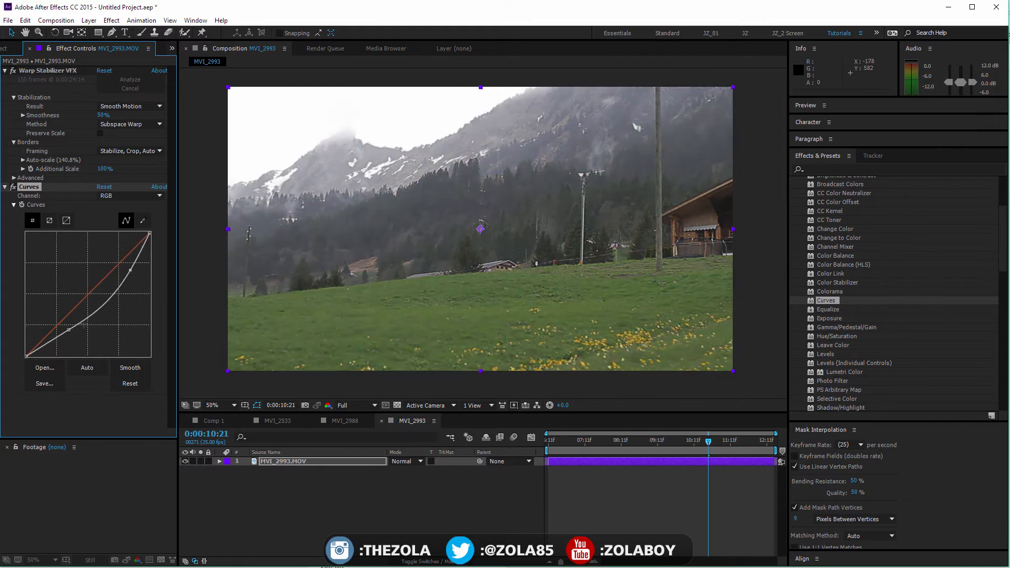
pyautogui.moveTo(69, 329)
pyautogui.mouseDown()
pyautogui.moveTo(57, 317)
pyautogui.moveTo(68, 329)
pyautogui.mouseUp()
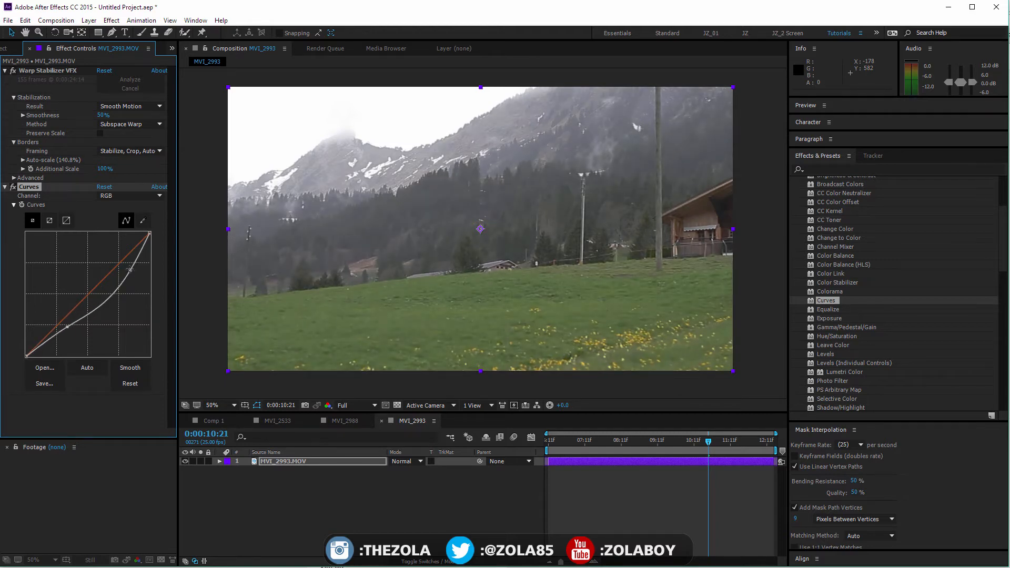
pyautogui.moveTo(129, 269); pyautogui.dragTo(115, 256)
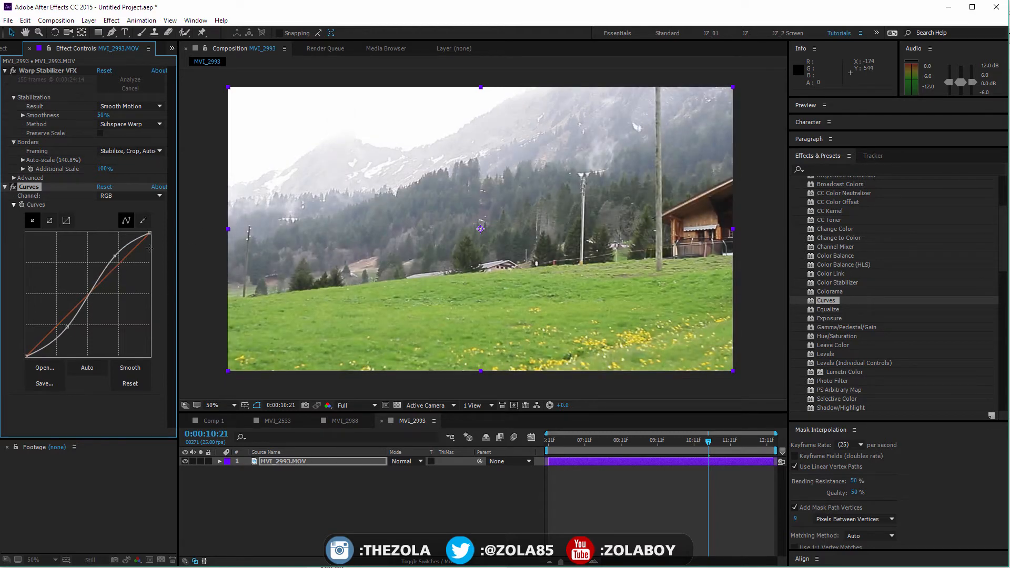
# - Show the Curves graph at its largest size with the effect settings filling the whole window
pyautogui.click(139, 195)
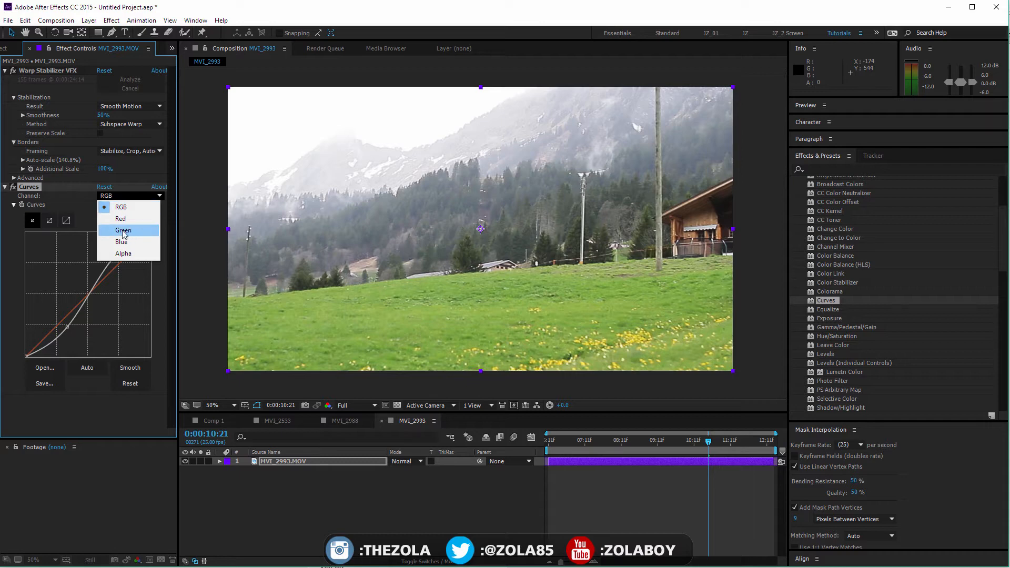
pyautogui.click(66, 220)
pyautogui.click(66, 220)
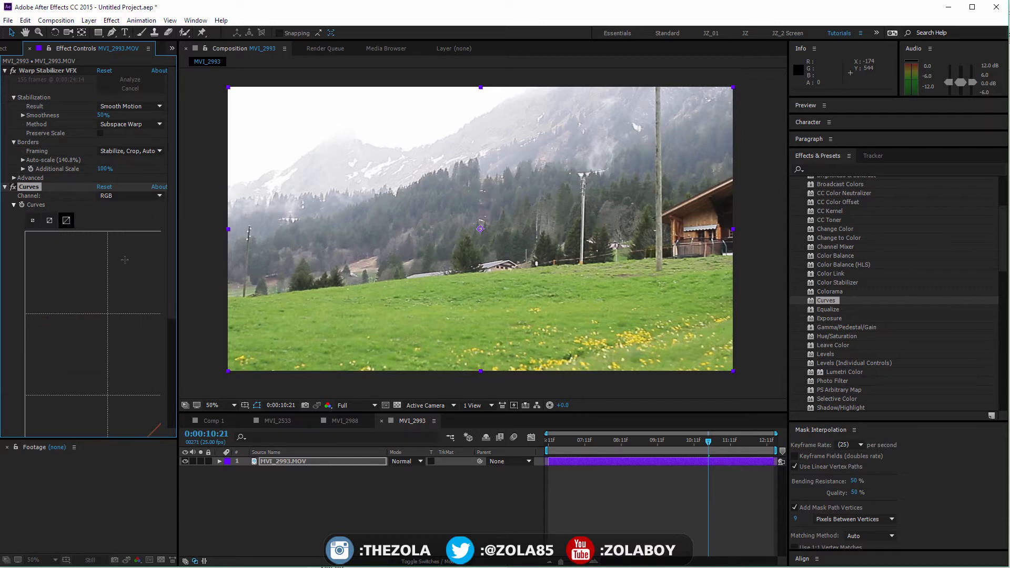
pyautogui.moveTo(178, 253); pyautogui.dragTo(385, 263)
pyautogui.press('`')
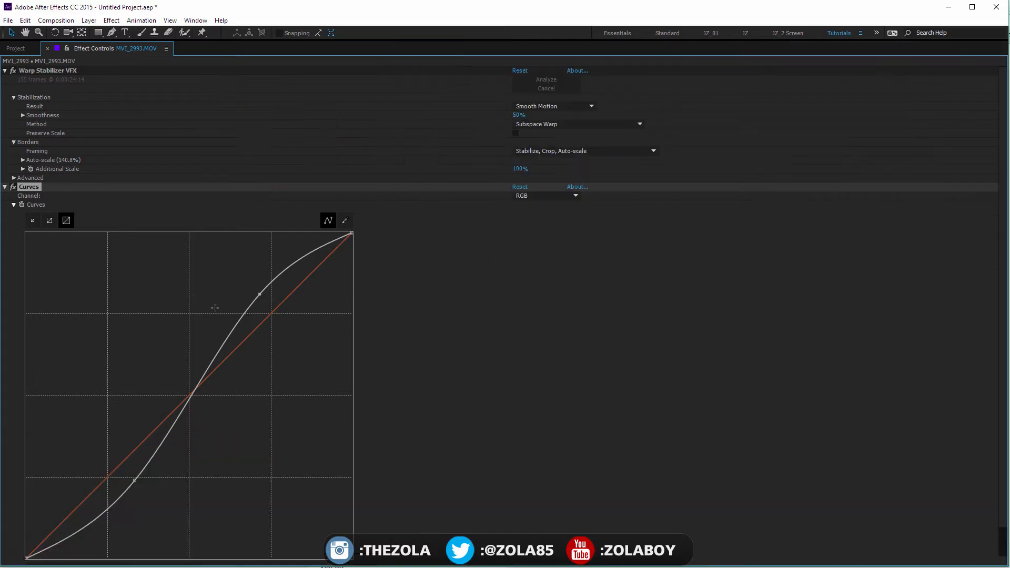
pyautogui.scroll(-1, 180, 453)
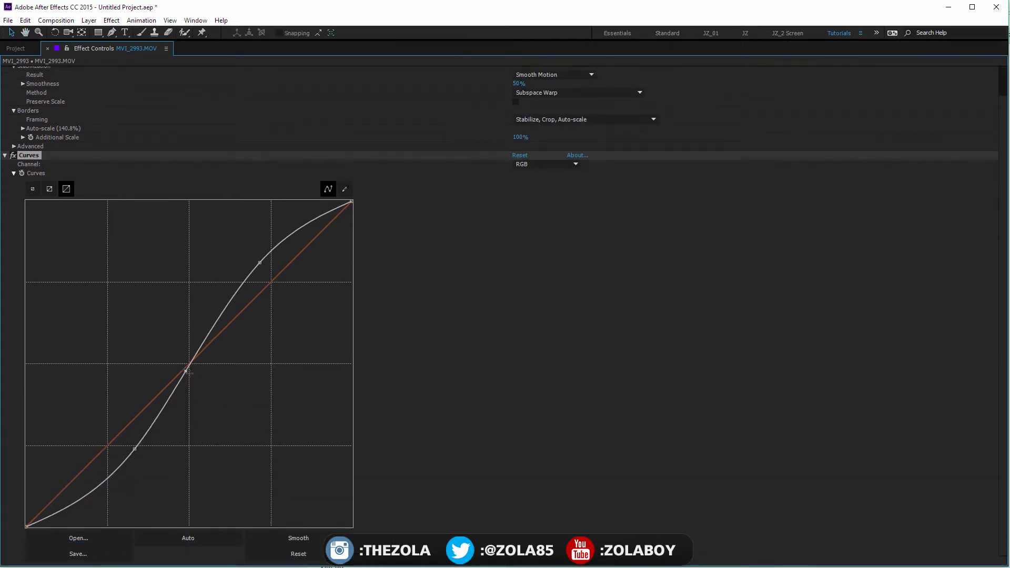
# - Try adding several control points around the middle of the RGB curve, and apply Smooth
pyautogui.moveTo(189, 364); pyautogui.dragTo(182, 381)
pyautogui.moveTo(194, 335); pyautogui.dragTo(199, 343)
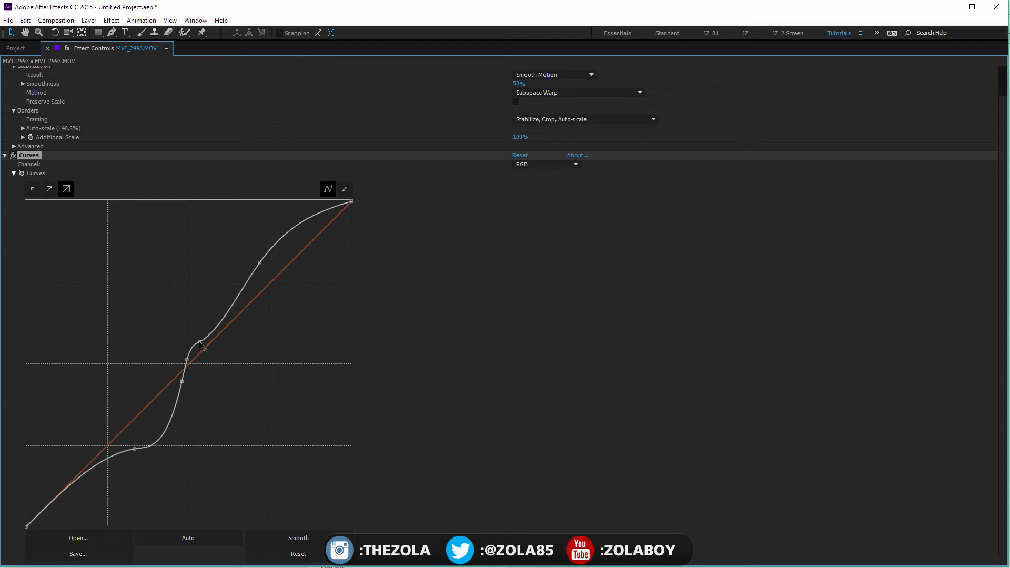
pyautogui.moveTo(176, 395)
pyautogui.mouseDown()
pyautogui.moveTo(170, 420)
pyautogui.moveTo(169, 400)
pyautogui.mouseUp()
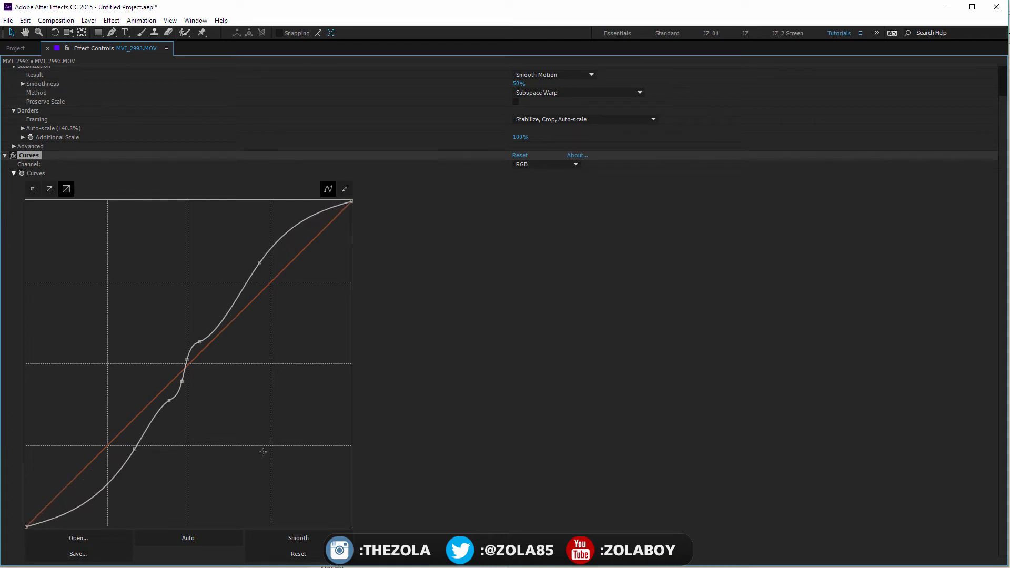
pyautogui.click(303, 540)
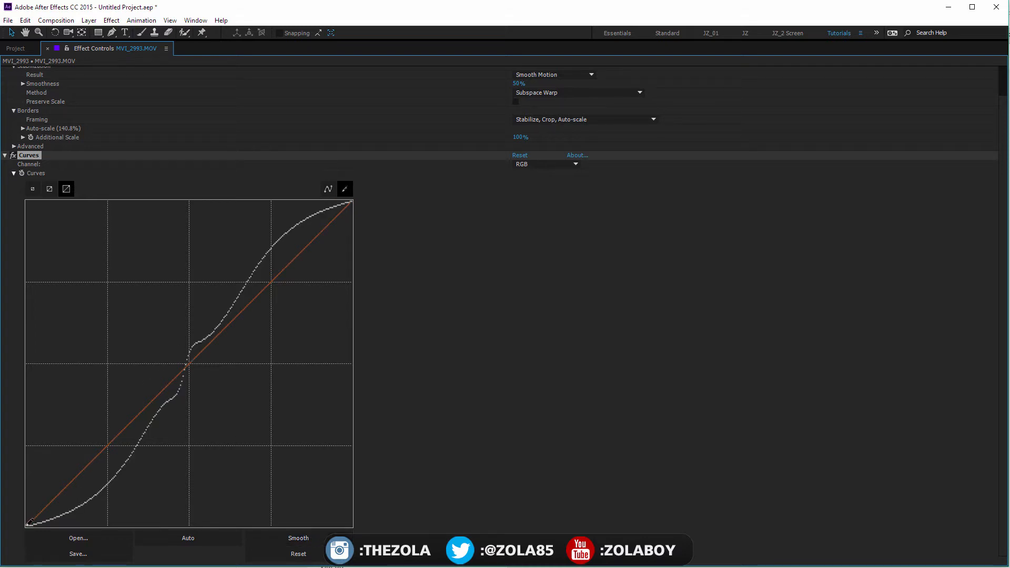
# - Try drawing the RGB curve freehand, convert it to control points, redraw it close to the diagonal, smooth it, and reset the curve
pyautogui.moveTo(29, 523)
pyautogui.mouseDown()
pyautogui.moveTo(69, 448)
pyautogui.moveTo(164, 328)
pyautogui.moveTo(351, 205)
pyautogui.mouseUp()
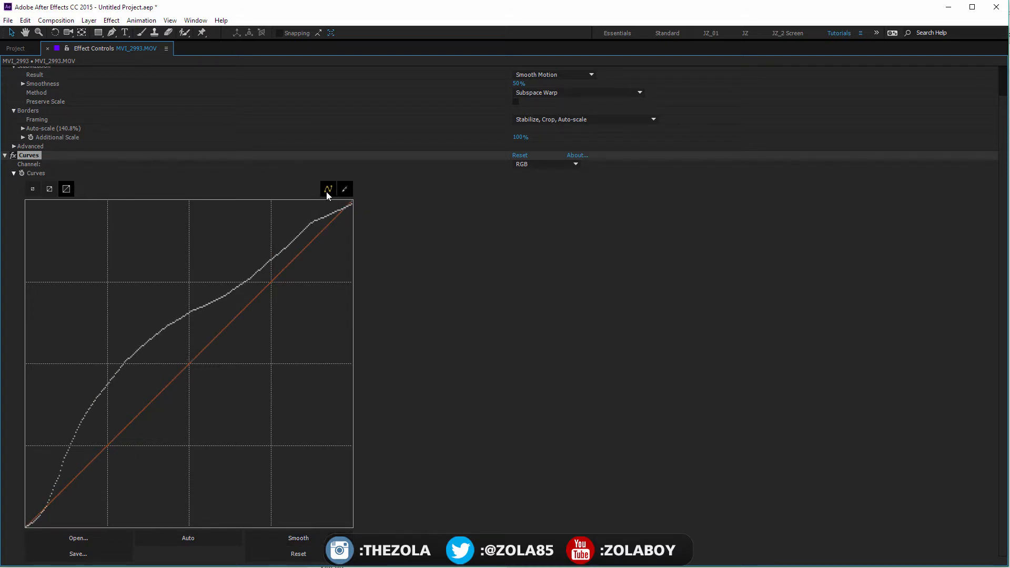
pyautogui.click(328, 190)
pyautogui.click(346, 189)
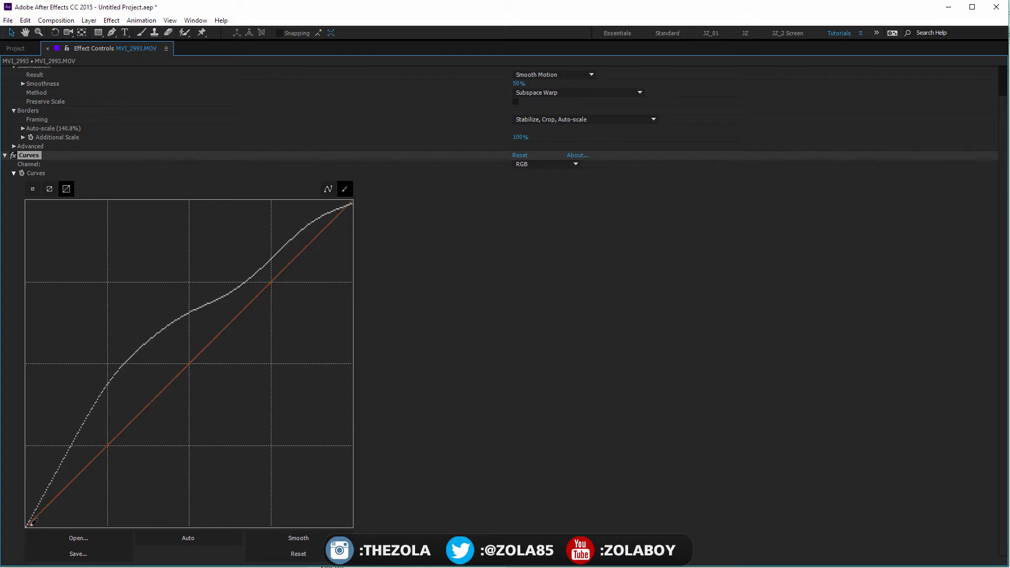
pyautogui.moveTo(32, 522); pyautogui.dragTo(352, 211)
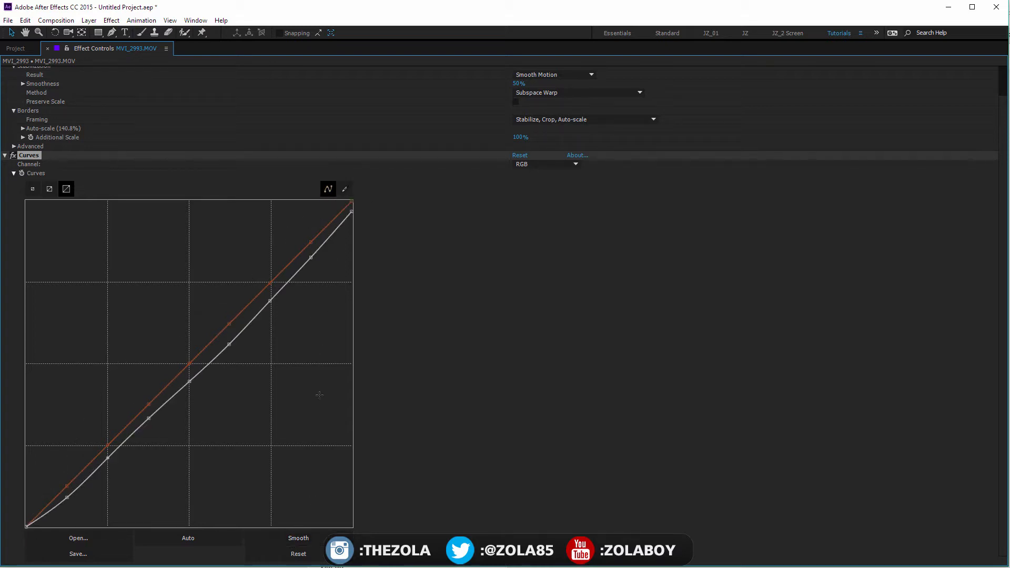
pyautogui.click(301, 539)
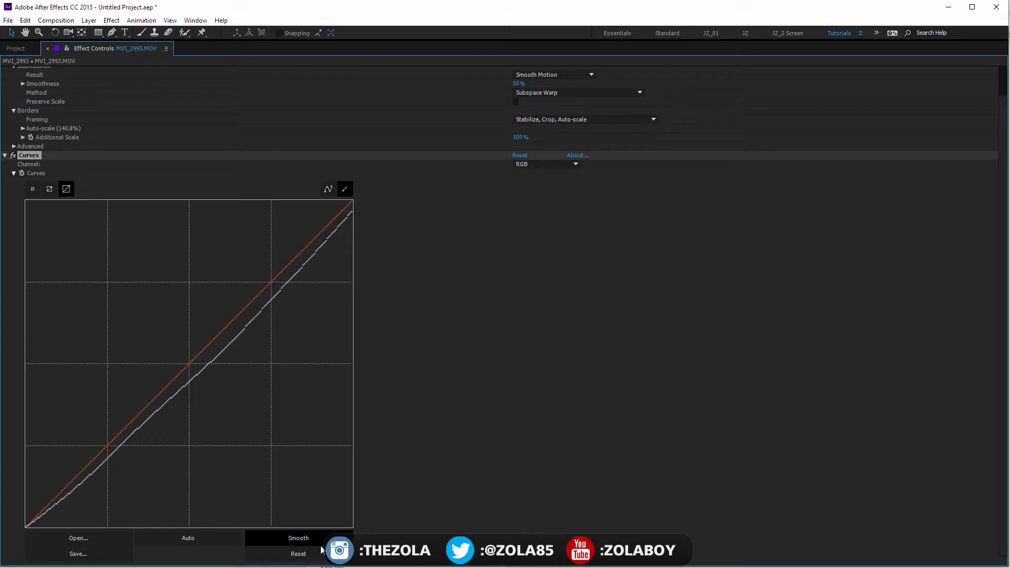
pyautogui.click(300, 553)
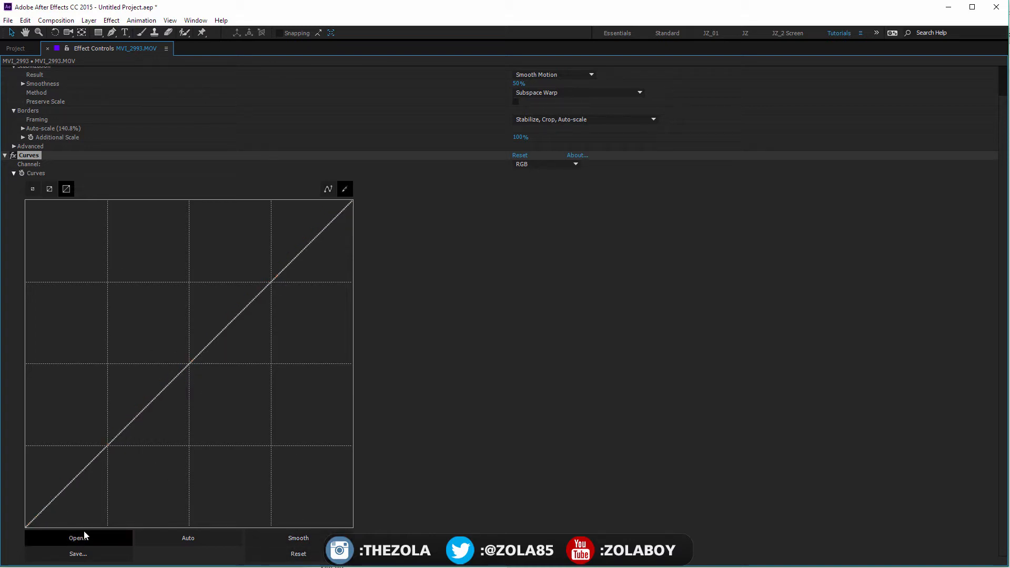
# - Restore the normal workspace layout, return Curves to point editing at its smallest graph size, and narrow the effect settings area to enlarge the preview
pyautogui.press('`')
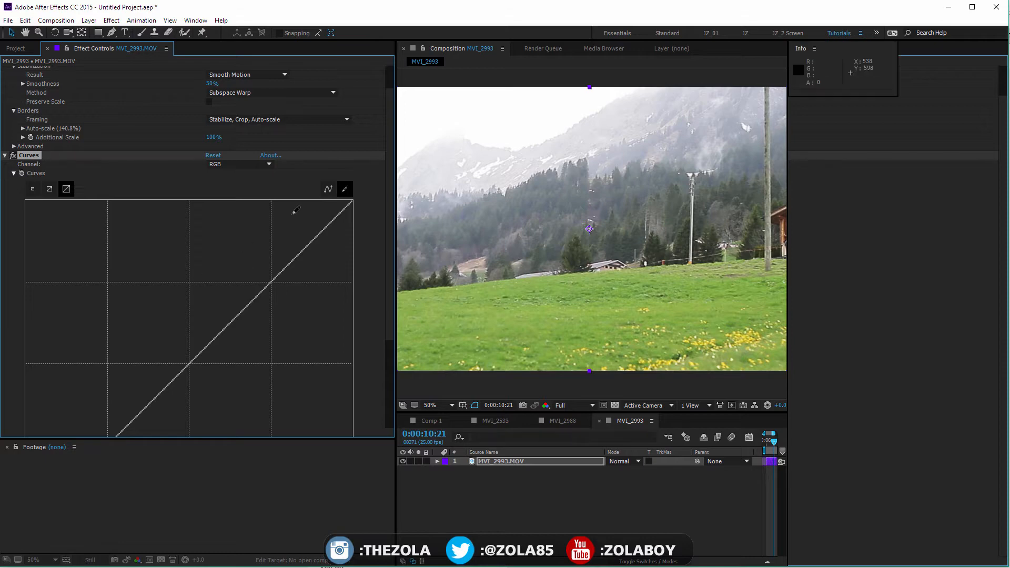
pyautogui.click(328, 189)
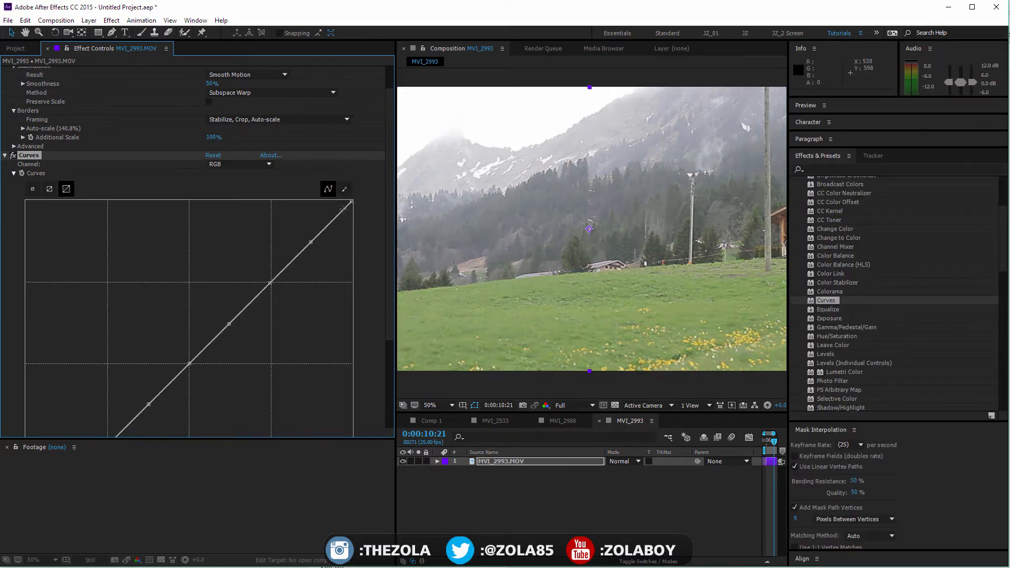
pyautogui.click(32, 188)
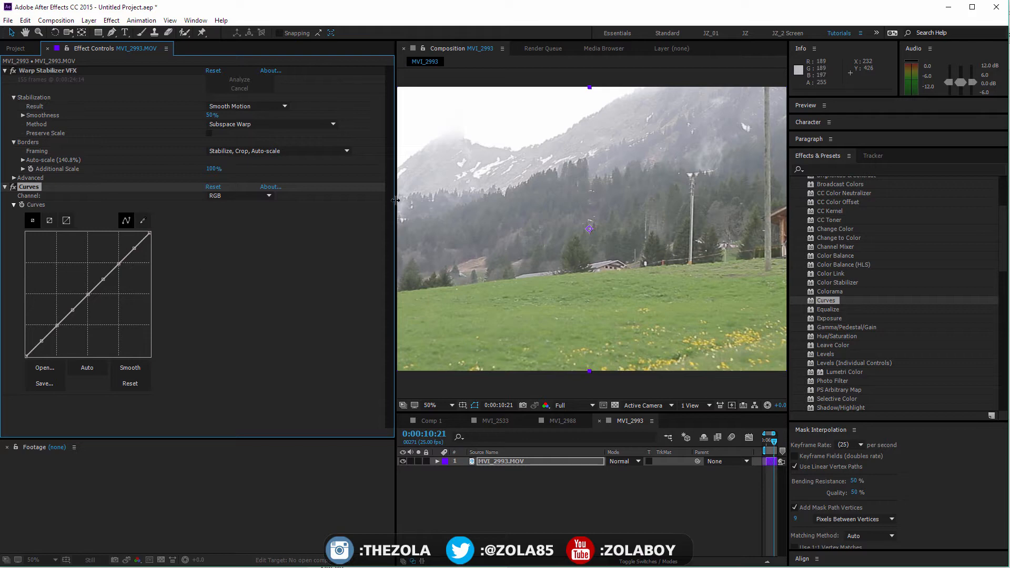
pyautogui.moveTo(393, 201); pyautogui.dragTo(201, 209)
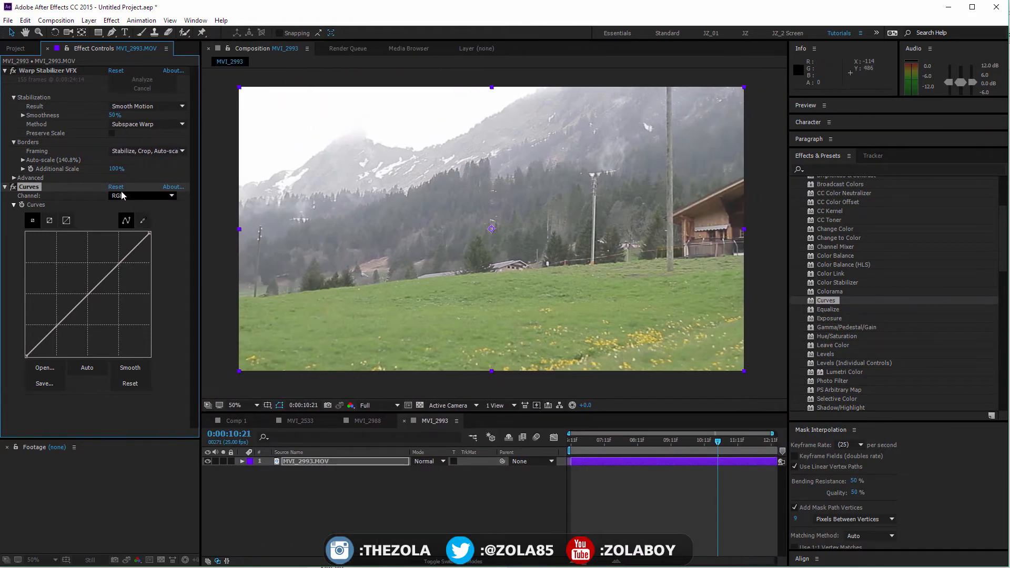
# - Try an S-shaped curve on the Green channel with a raised highlight point and a lowered shadow point
pyautogui.click(149, 198)
pyautogui.click(147, 218)
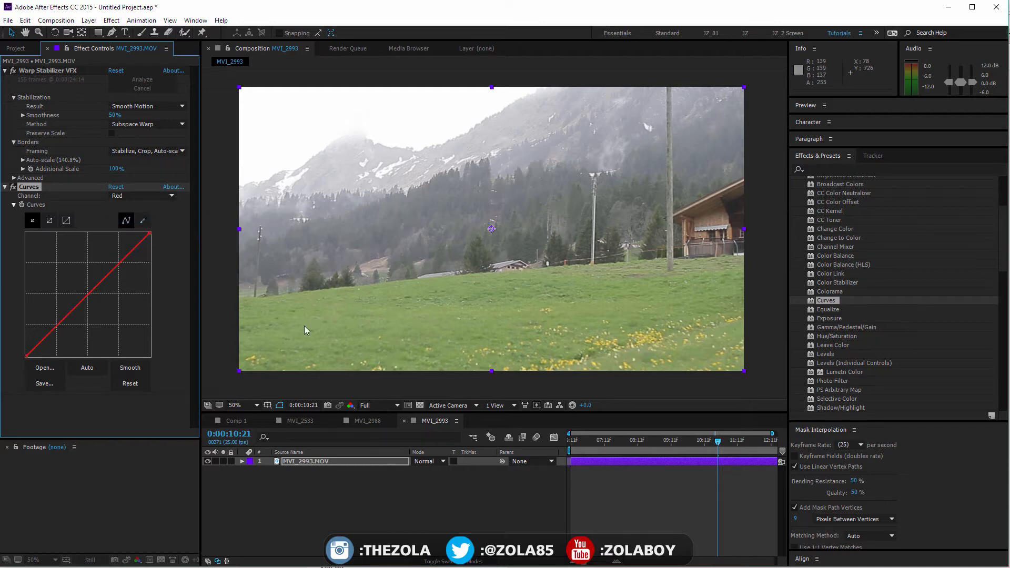
pyautogui.click(158, 197)
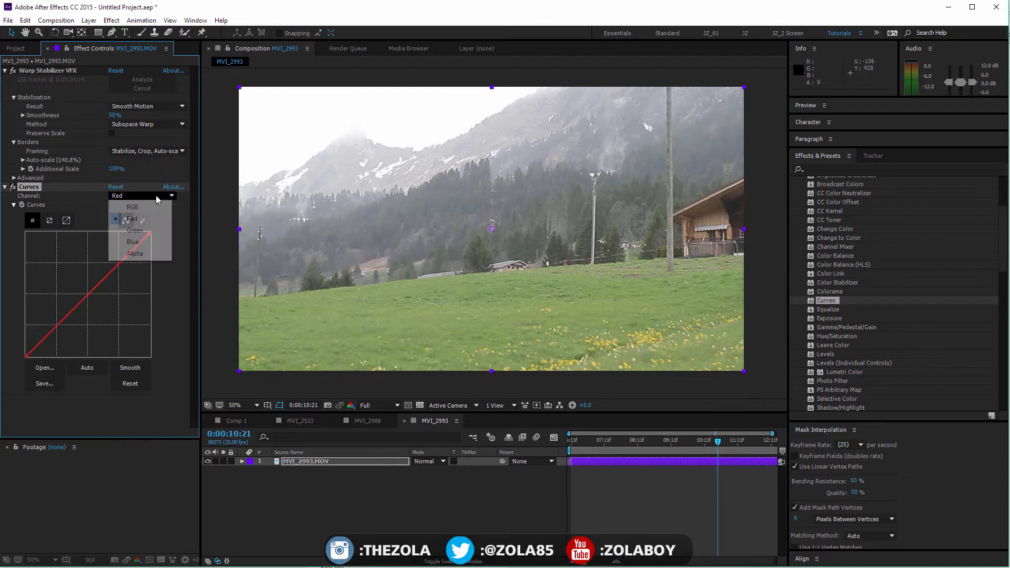
pyautogui.click(134, 230)
pyautogui.moveTo(110, 272)
pyautogui.mouseDown()
pyautogui.moveTo(94, 248)
pyautogui.moveTo(109, 269)
pyautogui.mouseUp()
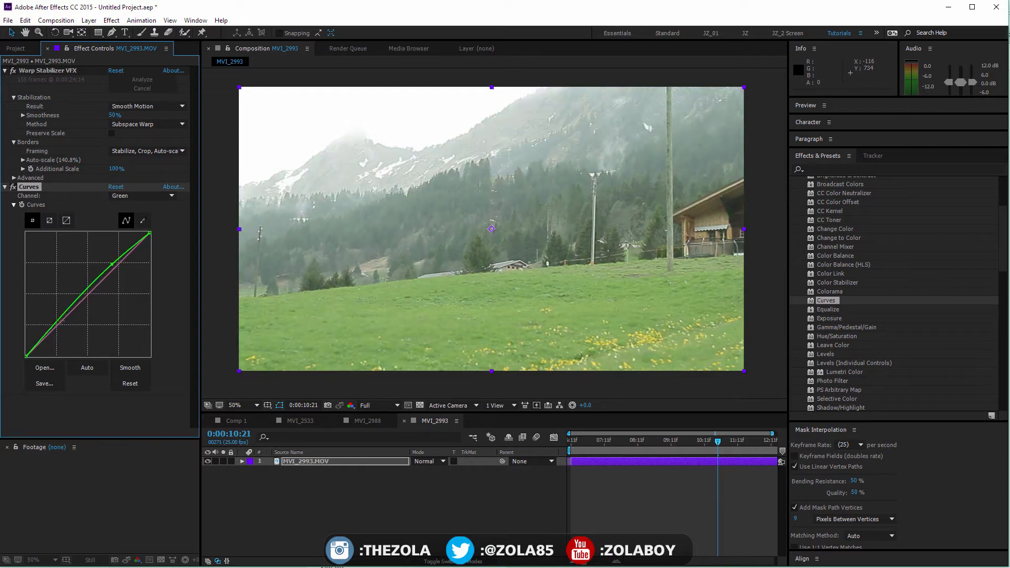
pyautogui.moveTo(66, 317); pyautogui.dragTo(65, 325)
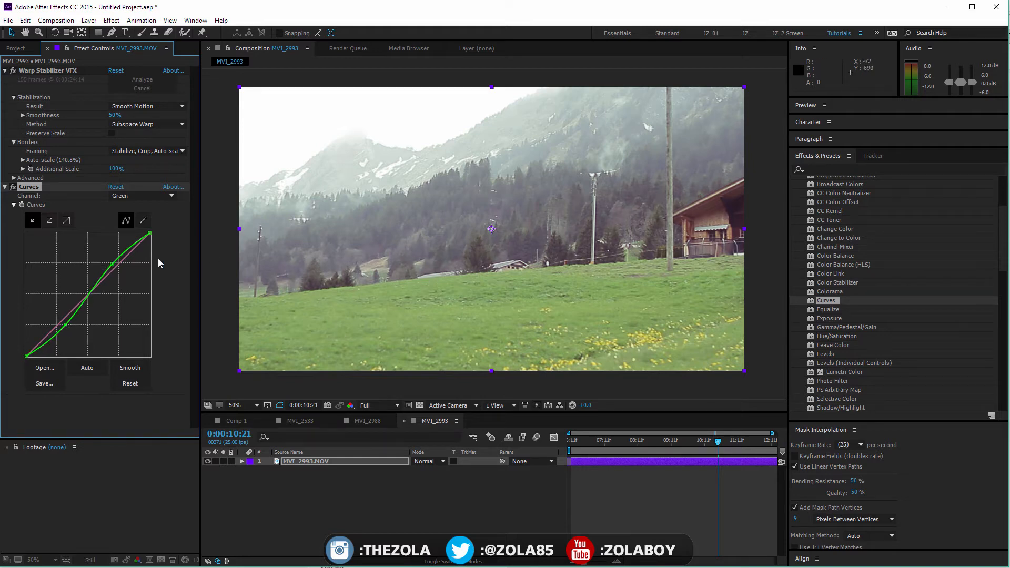
pyautogui.moveTo(112, 264); pyautogui.dragTo(118, 260)
pyautogui.moveTo(65, 325); pyautogui.dragTo(59, 331)
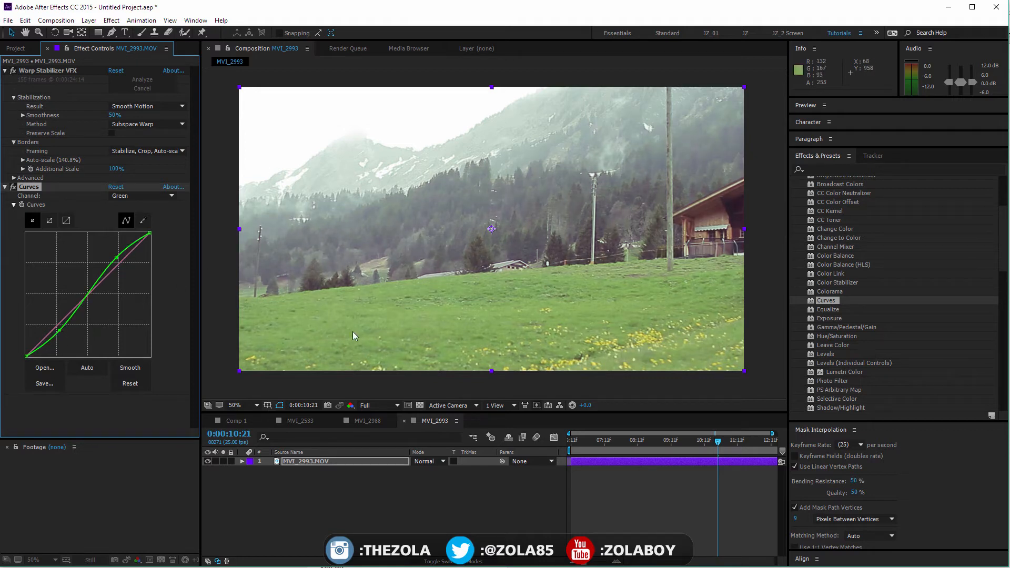
# - Try raising the Red channel's black point to tint the shadows, and return it to its corner
pyautogui.click(139, 201)
pyautogui.click(140, 201)
pyautogui.click(122, 216)
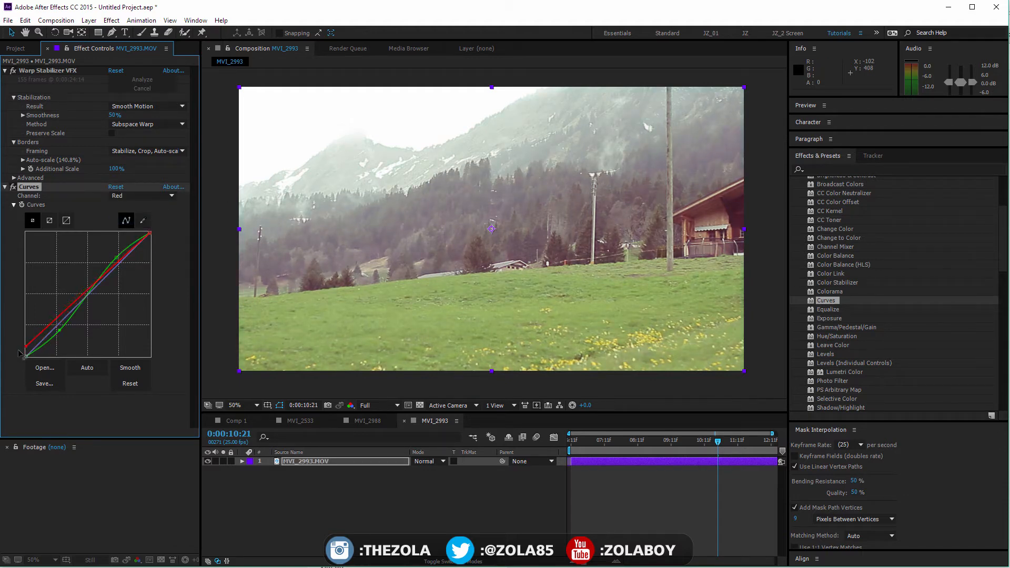
pyautogui.moveTo(19, 358)
pyautogui.mouseDown()
pyautogui.moveTo(10, 326)
pyautogui.moveTo(8, 345)
pyautogui.mouseUp()
pyautogui.moveTo(28, 341); pyautogui.dragTo(26, 356)
# - Try raising the black point and lowering the white point of the Blue channel curve, and reset the Curves effect
pyautogui.click(143, 196)
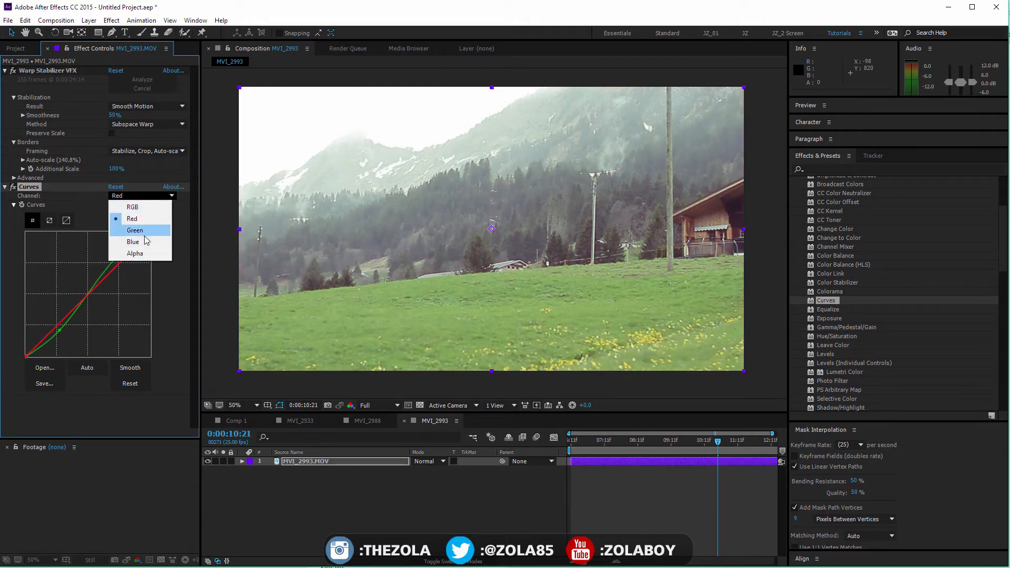
pyautogui.click(134, 242)
pyautogui.moveTo(27, 356)
pyautogui.mouseDown()
pyautogui.moveTo(16, 341)
pyautogui.moveTo(10, 351)
pyautogui.mouseUp()
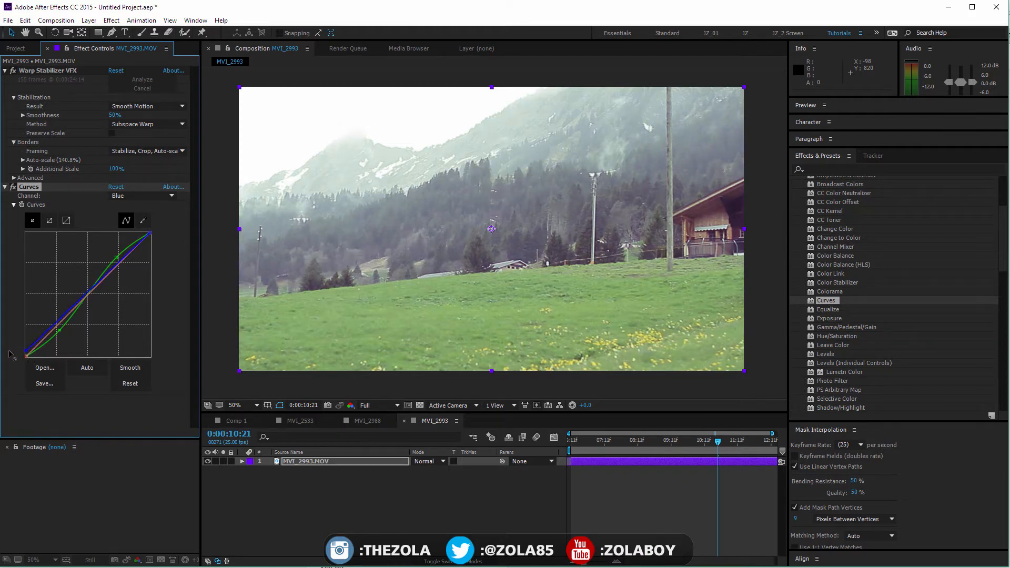
pyautogui.moveTo(150, 232)
pyautogui.mouseDown()
pyautogui.moveTo(136, 232)
pyautogui.moveTo(154, 229)
pyautogui.moveTo(162, 241)
pyautogui.mouseUp()
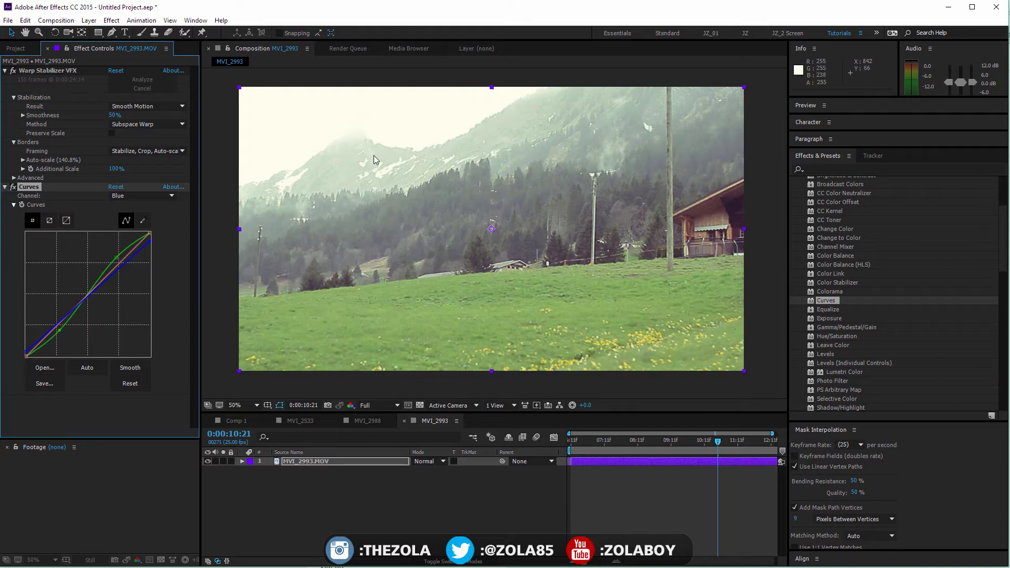
pyautogui.moveTo(54, 324); pyautogui.dragTo(32, 337)
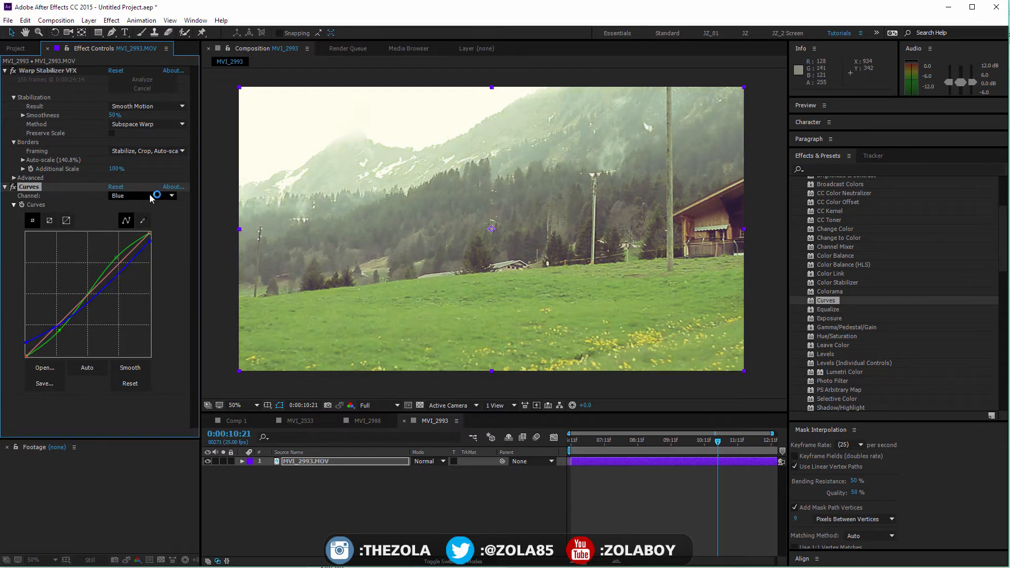
pyautogui.click(116, 187)
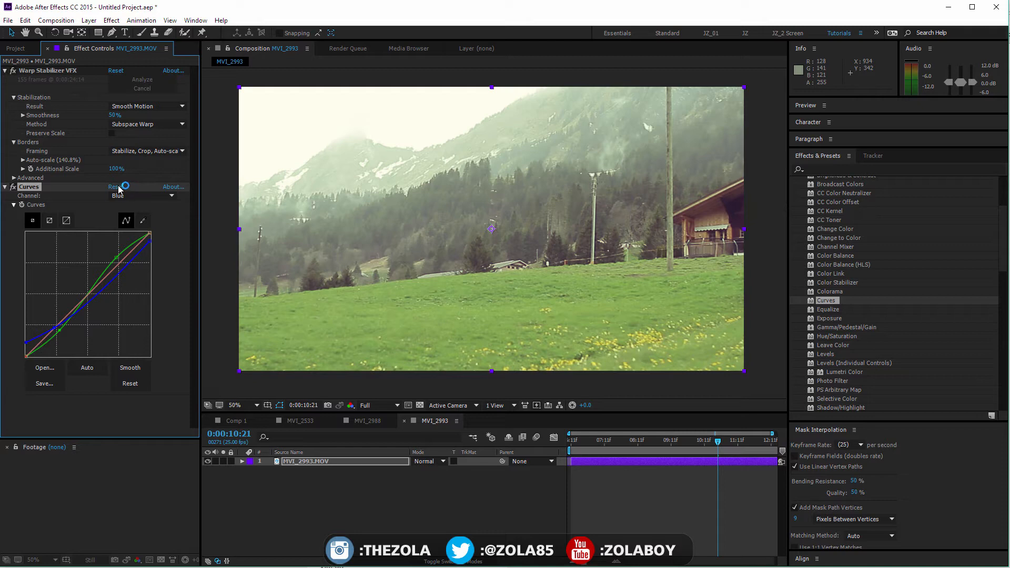
# - Try flattening the Red channel curve by lowering its white point and raising its black point
pyautogui.click(145, 199)
pyautogui.click(145, 217)
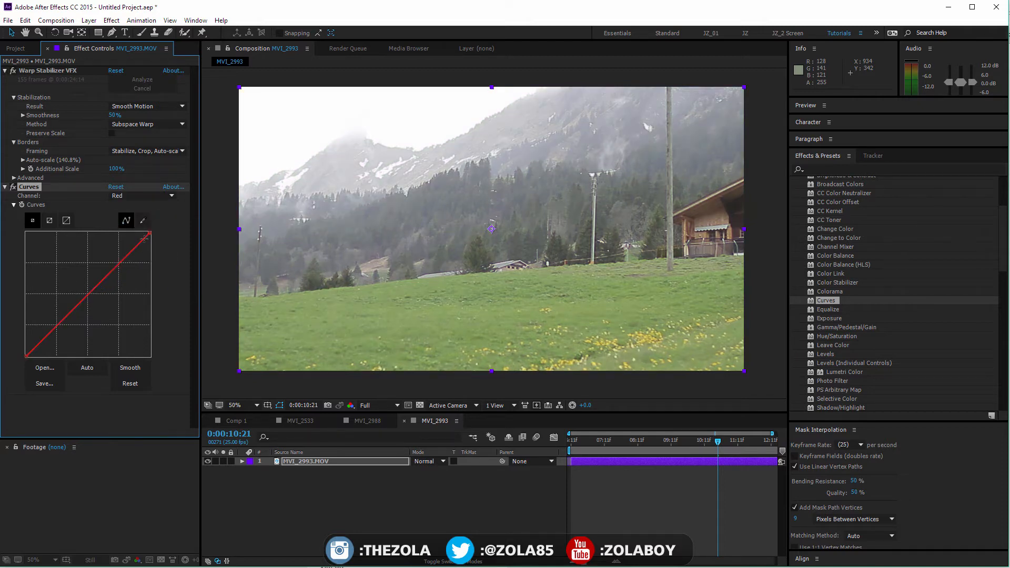
pyautogui.moveTo(149, 232); pyautogui.dragTo(151, 249)
pyautogui.moveTo(27, 355); pyautogui.dragTo(16, 339)
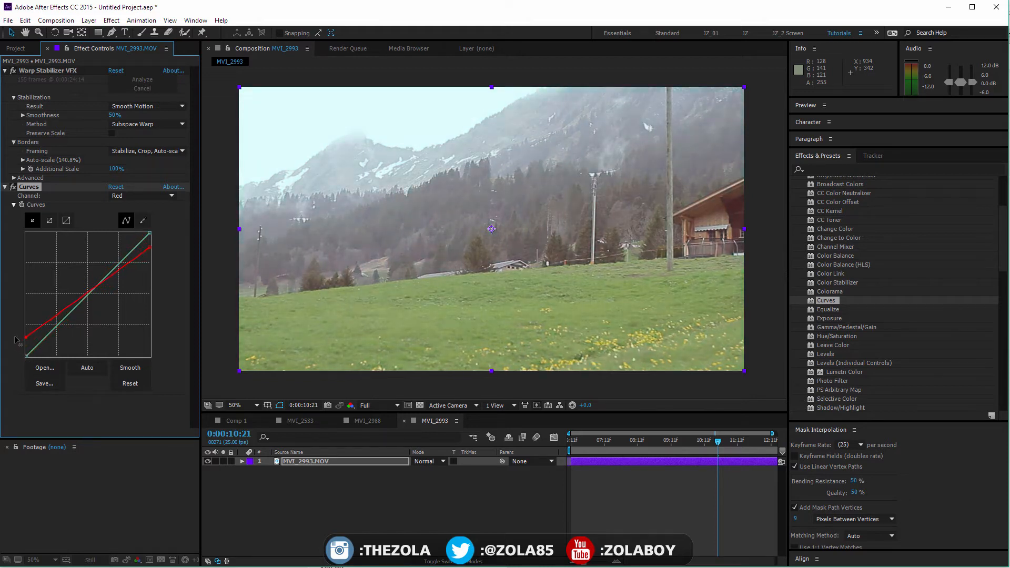
# - Reset and delete the Curves effect, and apply the Levels effect to the footage in its place
pyautogui.click(115, 188)
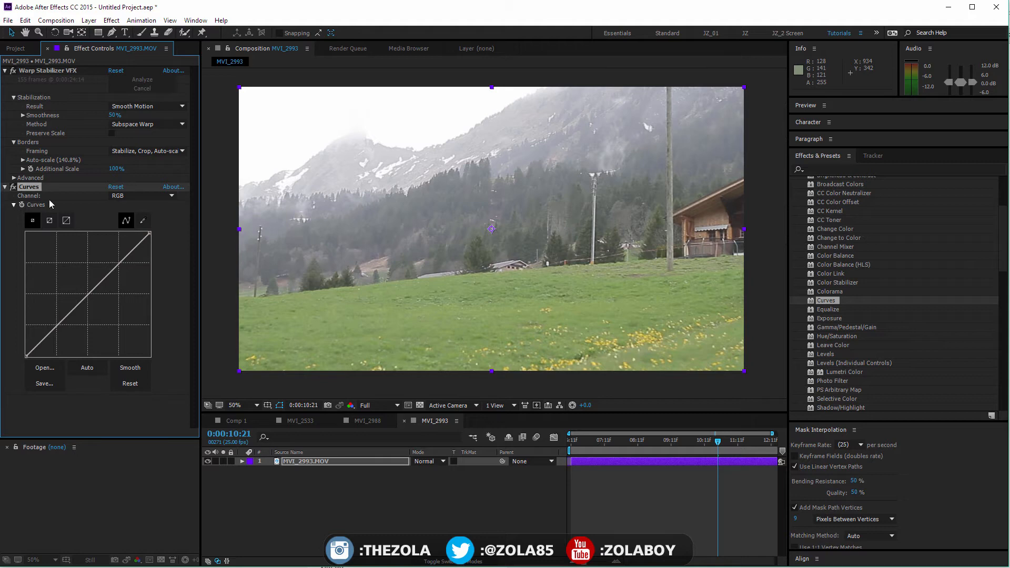
pyautogui.press('Delete')
pyautogui.moveTo(832, 355); pyautogui.dragTo(103, 326)
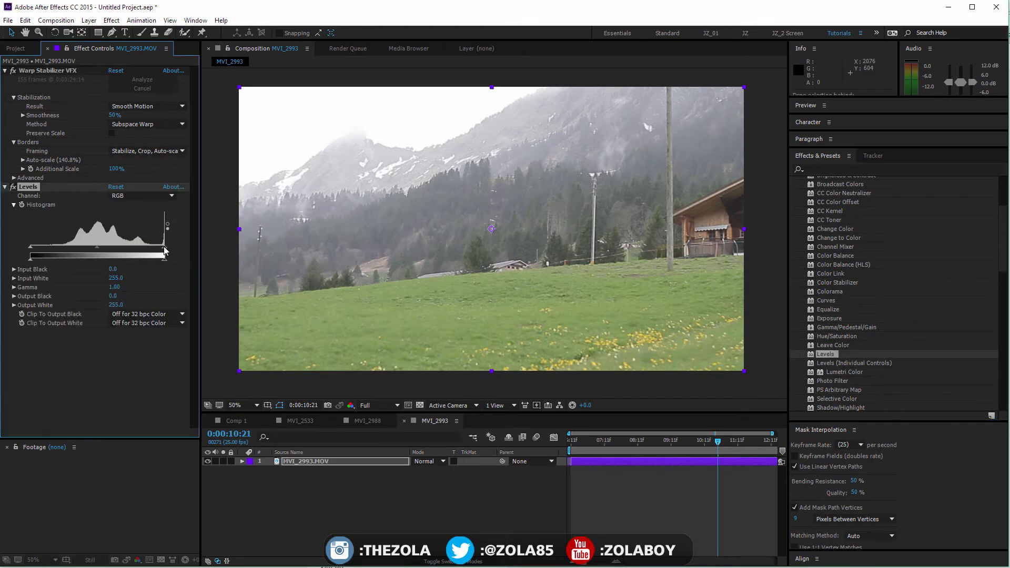
# - Try the input white, input black, output white and output black sliders of Levels, leaving each at its default end
pyautogui.moveTo(164, 247)
pyautogui.mouseDown()
pyautogui.moveTo(140, 243)
pyautogui.moveTo(167, 235)
pyautogui.mouseUp()
pyautogui.moveTo(31, 247)
pyautogui.mouseDown()
pyautogui.moveTo(47, 249)
pyautogui.moveTo(28, 252)
pyautogui.mouseUp()
pyautogui.moveTo(165, 258)
pyautogui.mouseDown()
pyautogui.moveTo(50, 243)
pyautogui.moveTo(165, 238)
pyautogui.mouseUp()
pyautogui.moveTo(32, 259)
pyautogui.mouseDown()
pyautogui.moveTo(93, 261)
pyautogui.moveTo(29, 274)
pyautogui.mouseUp()
# - Try a raised Levels gamma and a gamma of 0, undo the zero value, and set the gamma to 1
pyautogui.moveTo(117, 288)
pyautogui.mouseDown()
pyautogui.moveTo(152, 284)
pyautogui.moveTo(98, 286)
pyautogui.moveTo(133, 285)
pyautogui.moveTo(133, 295)
pyautogui.mouseUp()
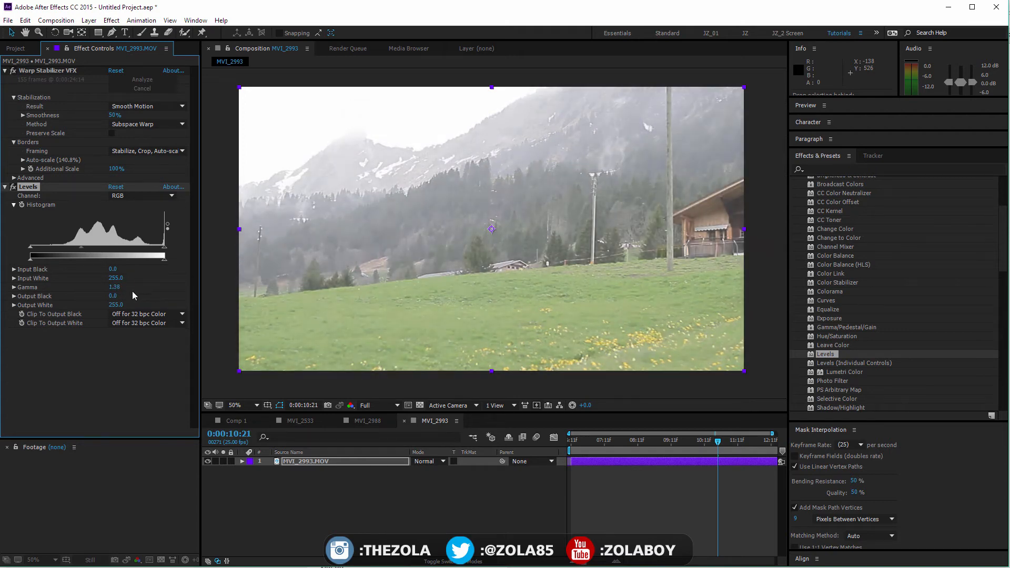
pyautogui.write('0')
pyautogui.press('Return')
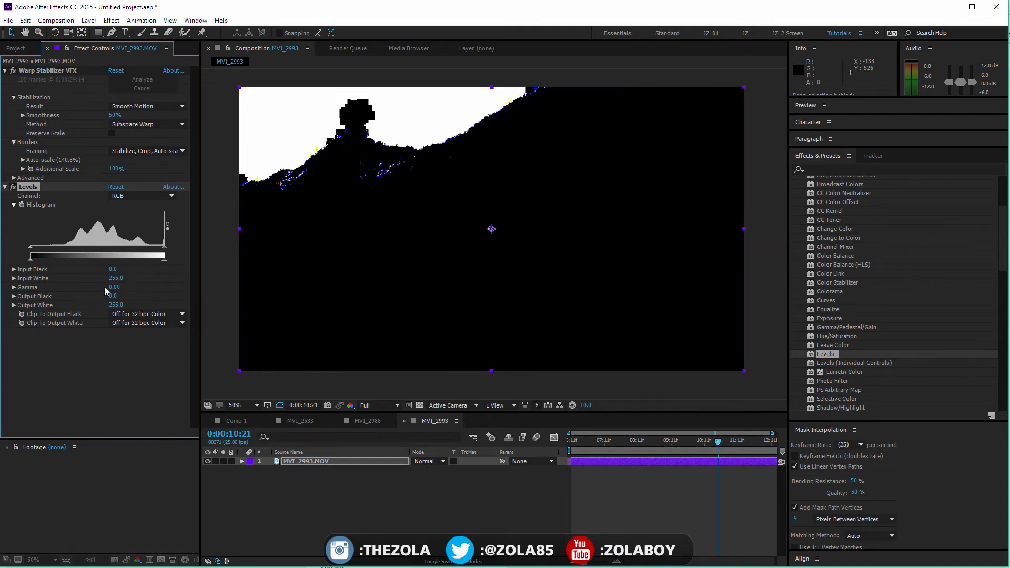
pyautogui.hotkey('ctrl', 'z')
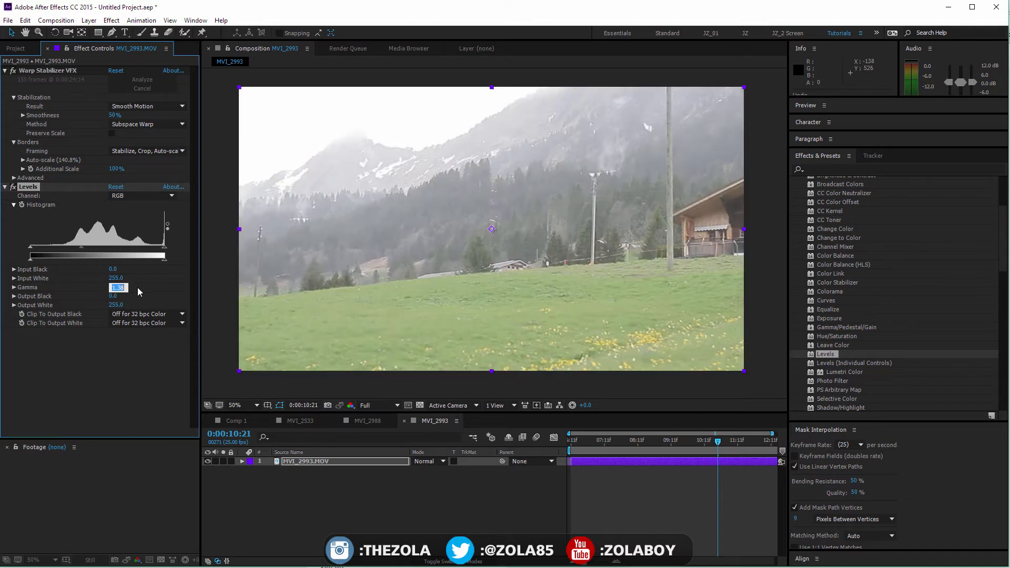
pyautogui.write('1')
pyautogui.press('Return')
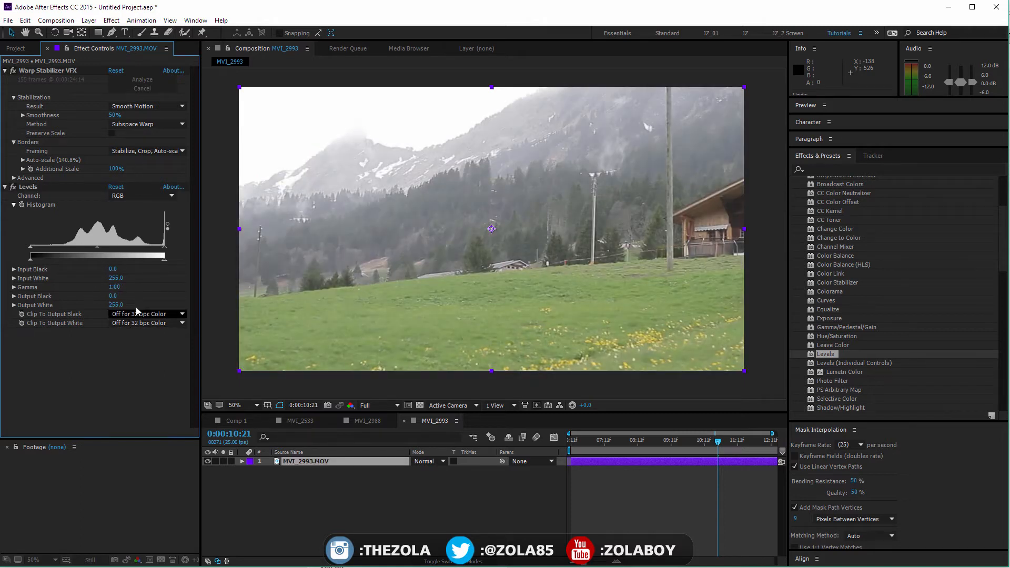
# - Look through the Clip To Output Black options and keep Off for 32 bpc Color
pyautogui.click(147, 315)
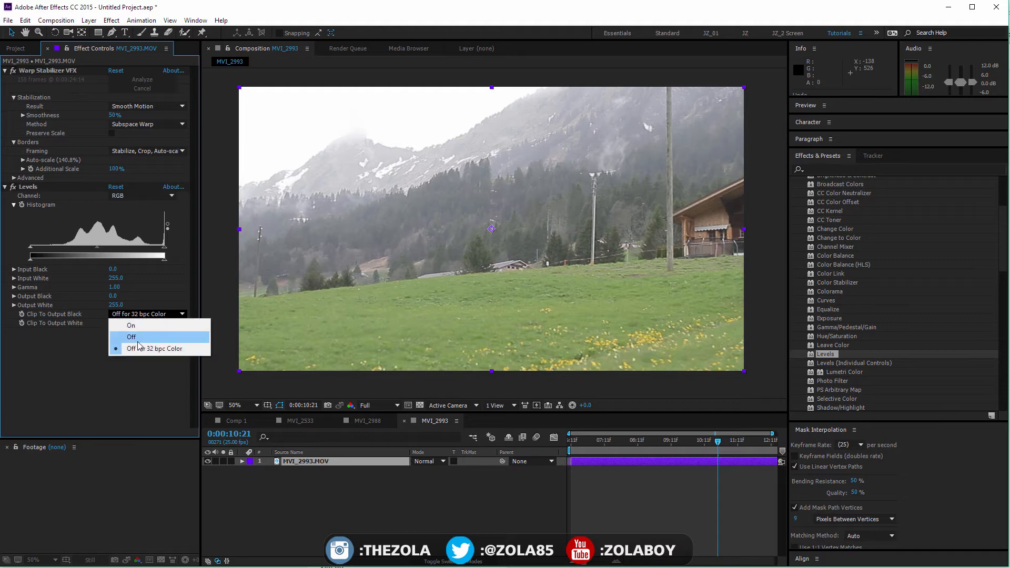
pyautogui.click(133, 352)
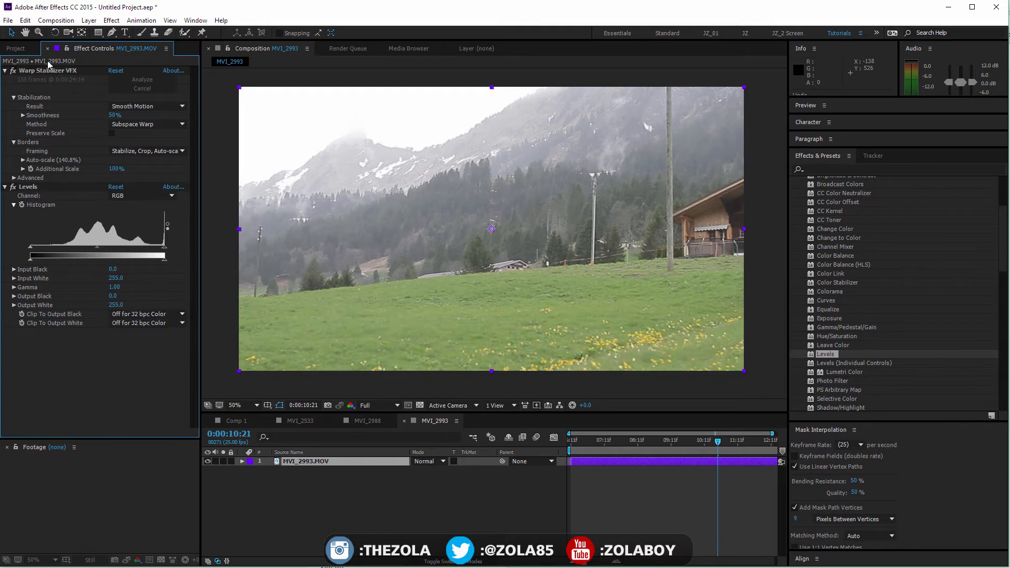
pyautogui.click(15, 48)
pyautogui.click(106, 47)
pyautogui.click(29, 187)
pyautogui.click(4, 188)
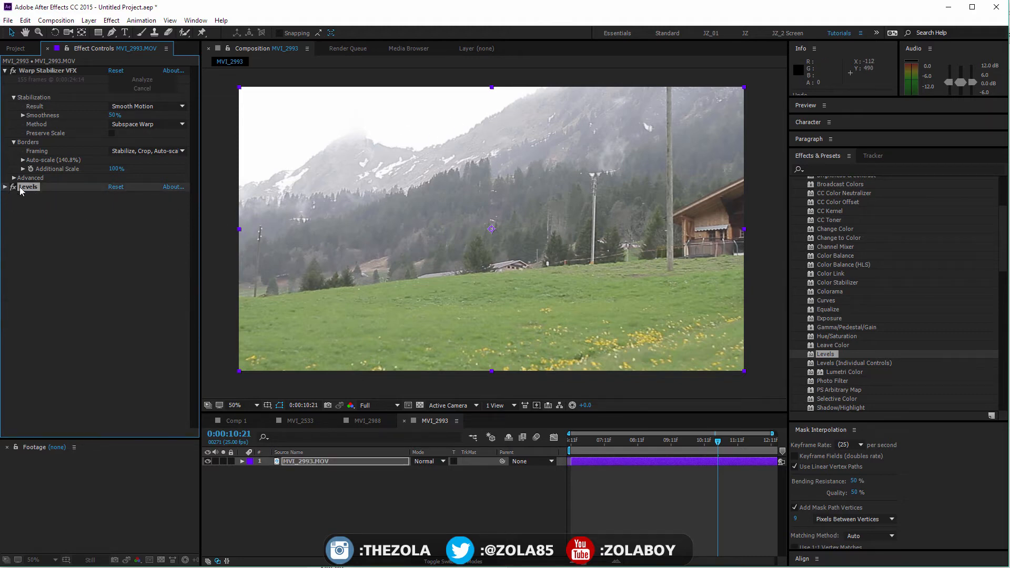
pyautogui.click(4, 186)
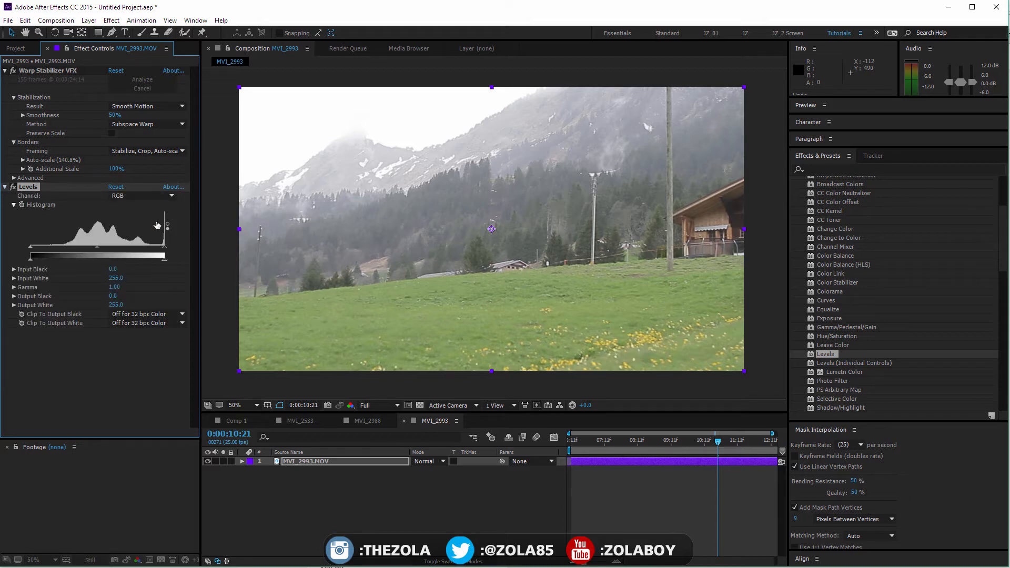
# - Delete the Levels effect from the footage and apply the Exposure effect in its place
pyautogui.press('Delete')
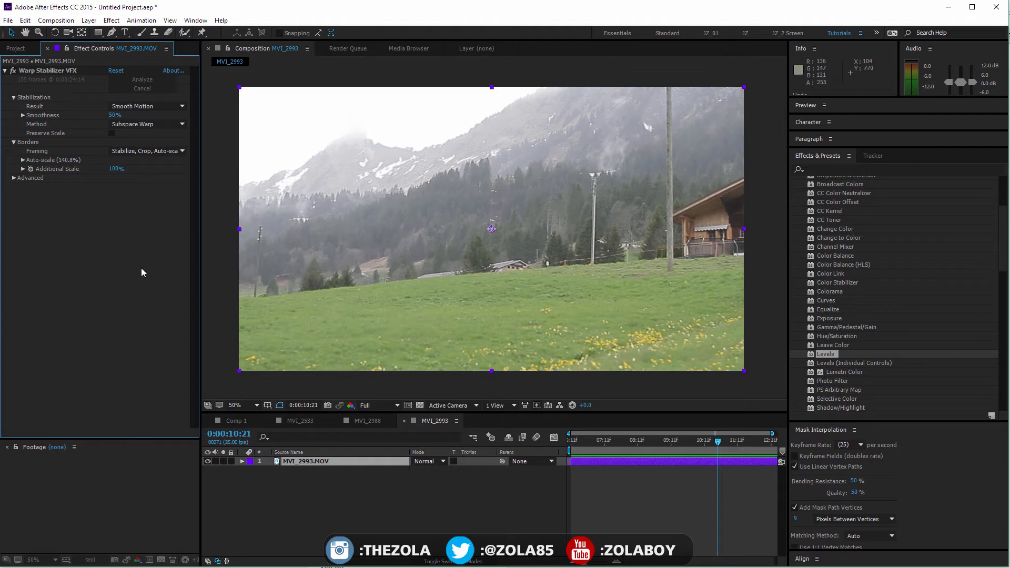
pyautogui.click(13, 49)
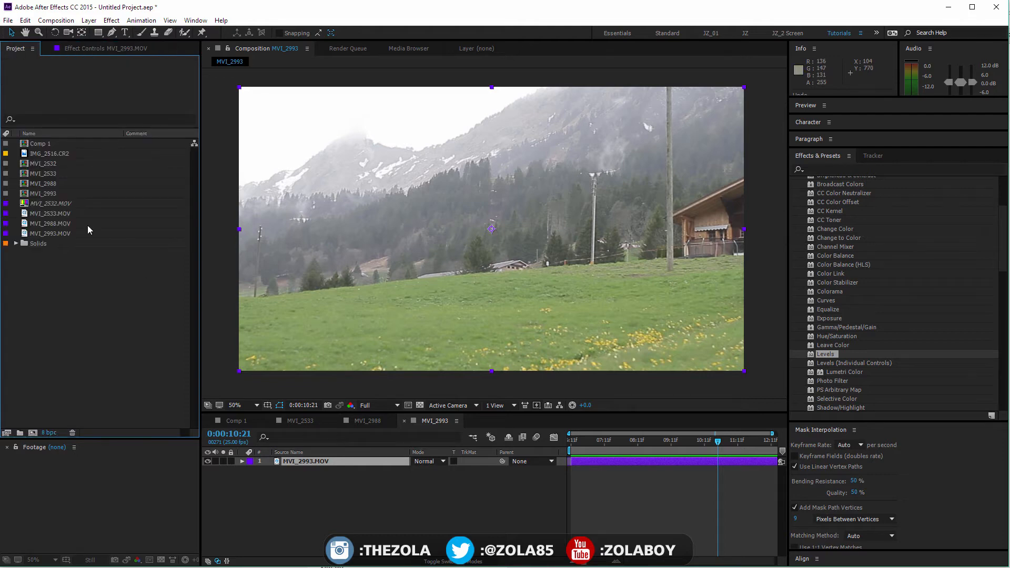
pyautogui.click(108, 47)
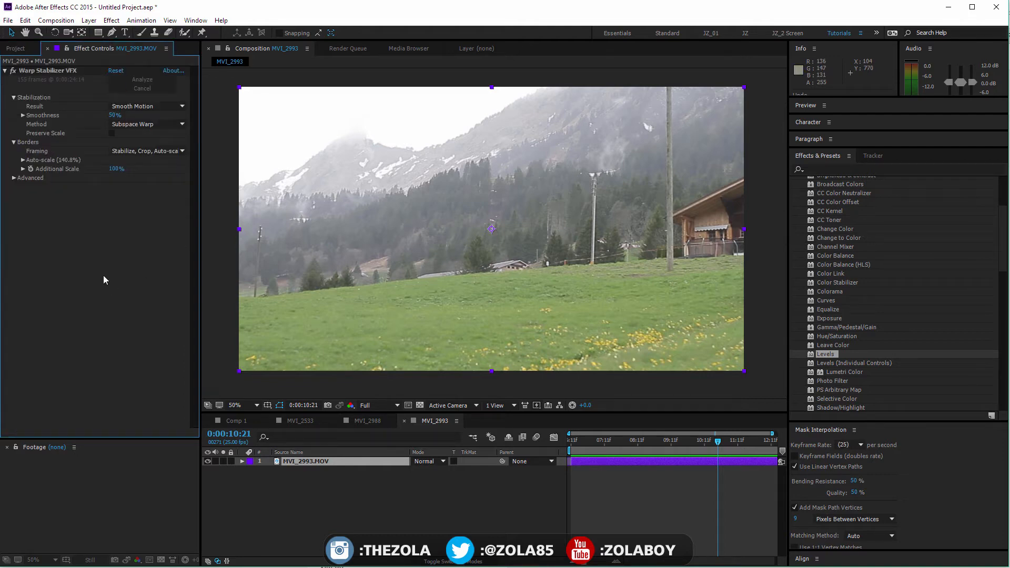
pyautogui.click(15, 48)
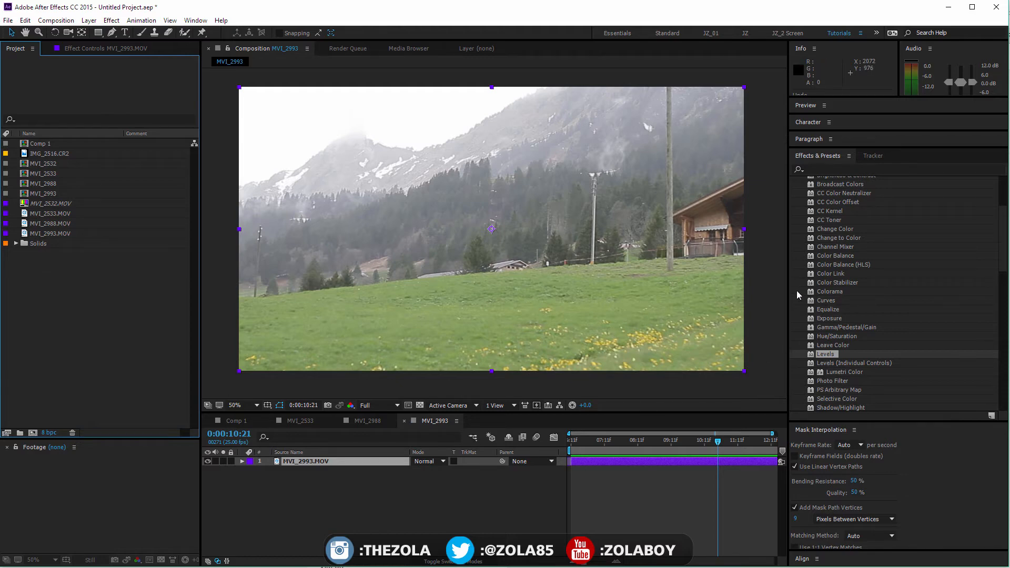
pyautogui.moveTo(841, 317); pyautogui.dragTo(324, 456)
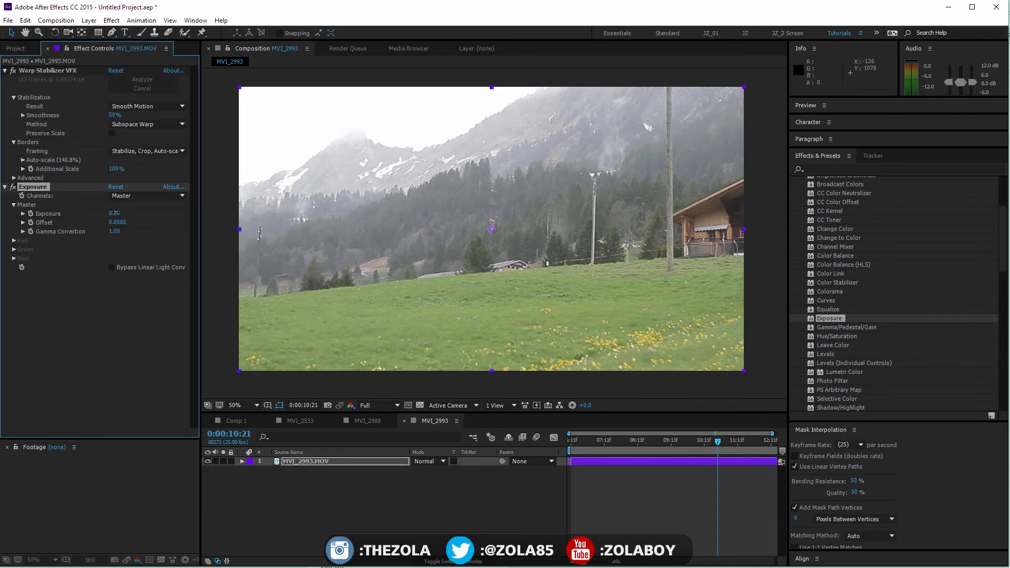
# - Keyframe the master exposure over three consecutive frames with values 0, 0.67 and 0
pyautogui.moveTo(114, 213); pyautogui.dragTo(171, 221)
pyautogui.hotkey('ctrl', 'z')
pyautogui.press('pagedown')
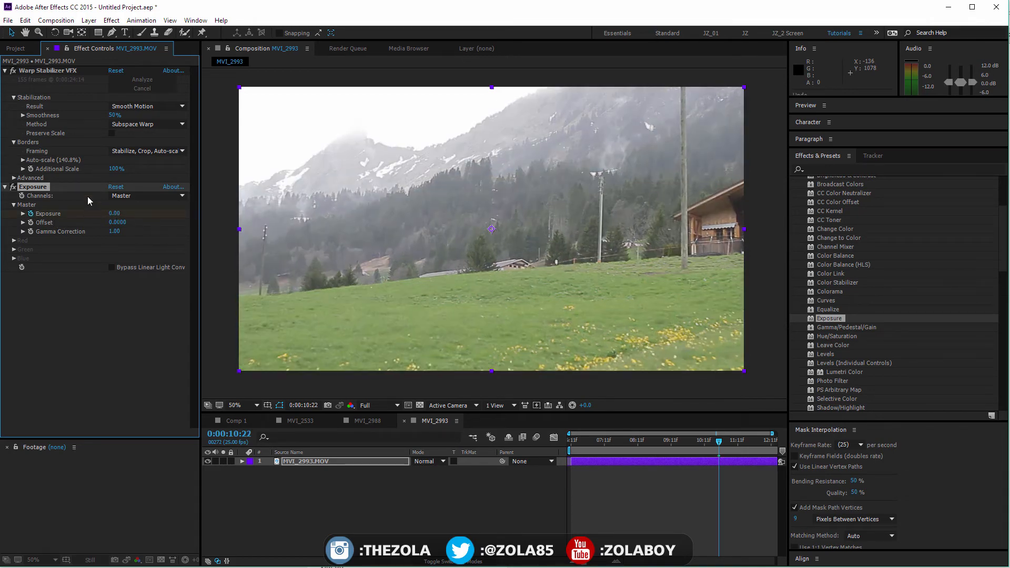
pyautogui.moveTo(111, 216); pyautogui.dragTo(170, 208)
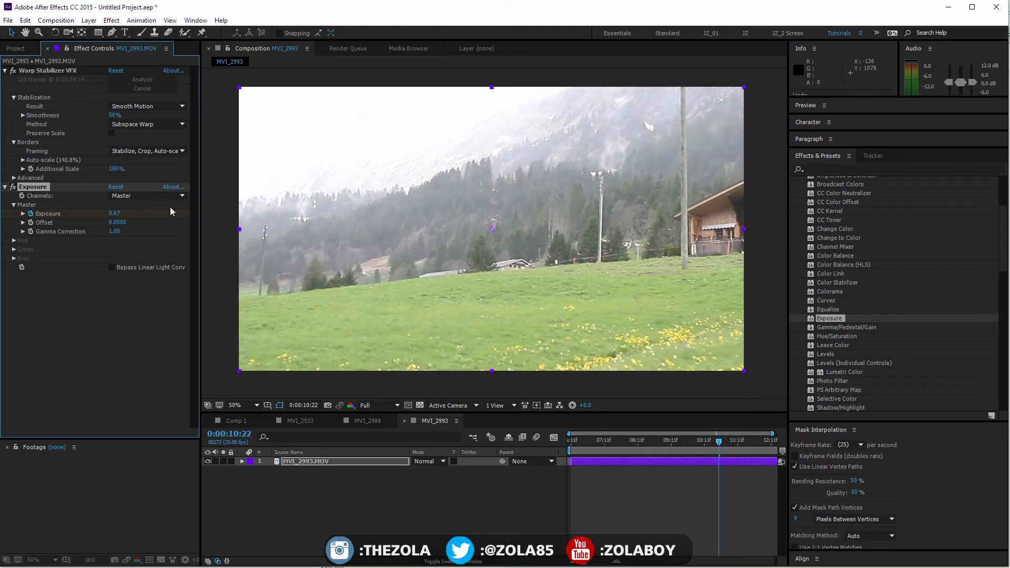
pyautogui.press('pagedown')
pyautogui.click(112, 213)
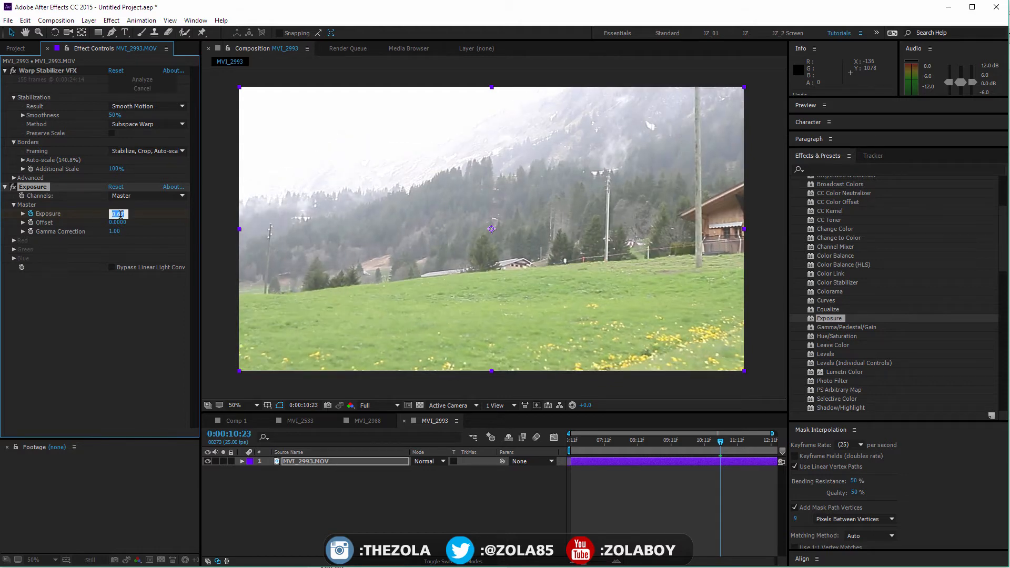
pyautogui.write('0')
pyautogui.press('Return')
# - Reveal and copy the layer's Exposure keyframes, paste them at three earlier times, and preview the flashes along the timeline
pyautogui.click(323, 462)
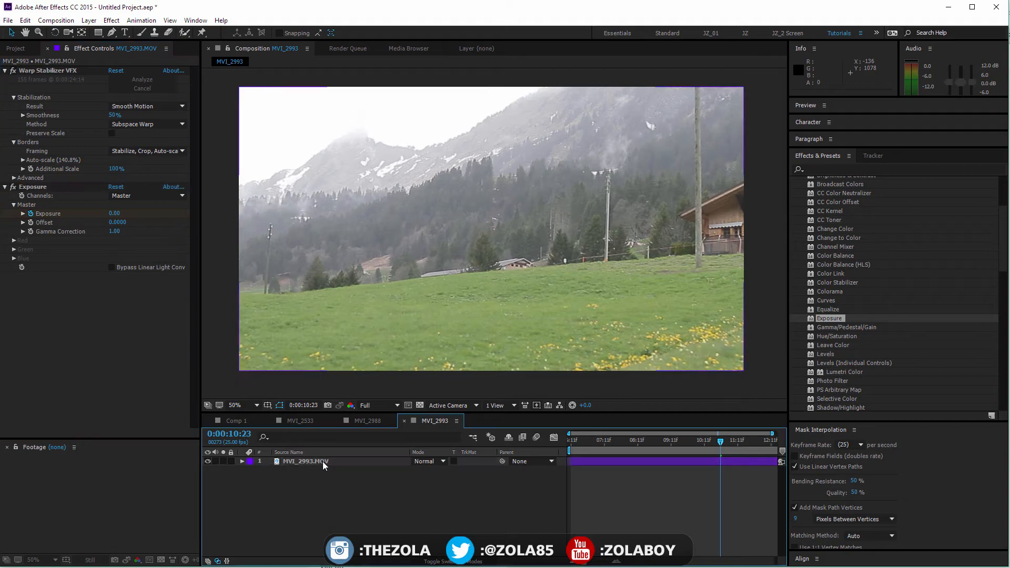
pyautogui.press('u')
pyautogui.hotkey('ctrl', 'c')
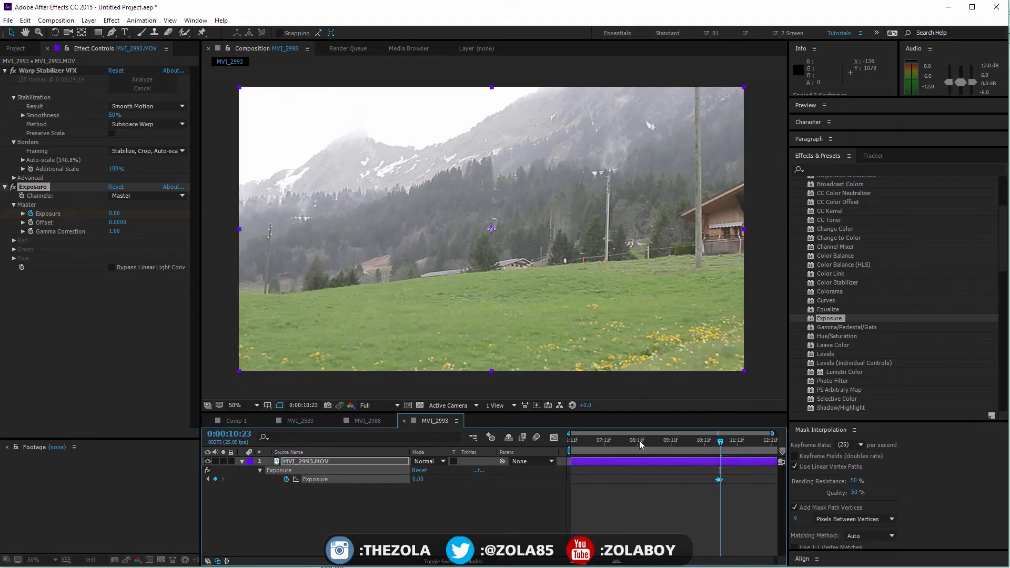
pyautogui.click(599, 443)
pyautogui.hotkey('ctrl', 'v')
pyautogui.click(648, 442)
pyautogui.hotkey('ctrl', 'v')
pyautogui.click(673, 443)
pyautogui.hotkey('ctrl', 'v')
pyautogui.moveTo(670, 444); pyautogui.dragTo(738, 445)
pyautogui.press('space')
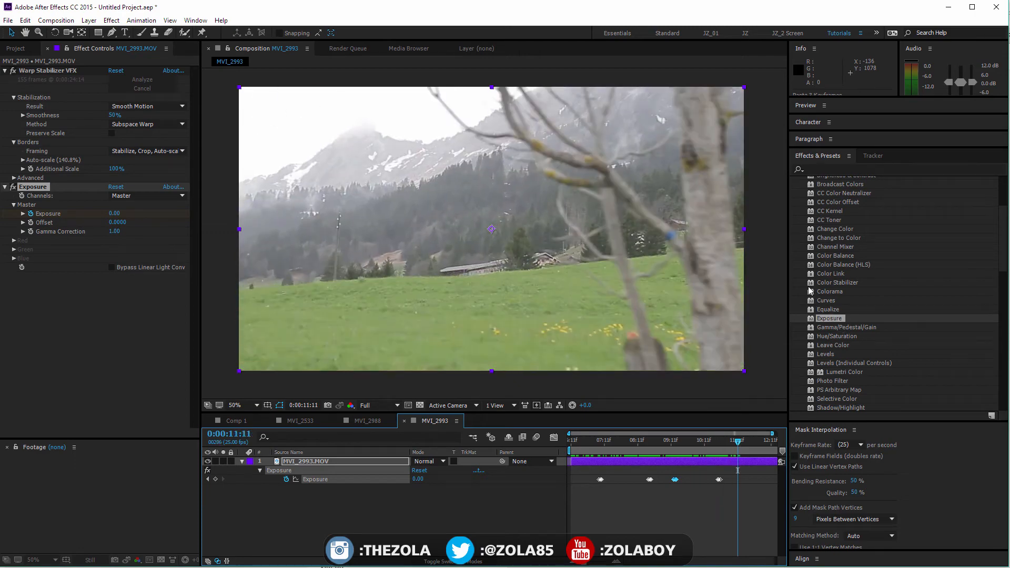
pyautogui.moveTo(579, 447); pyautogui.dragTo(738, 445)
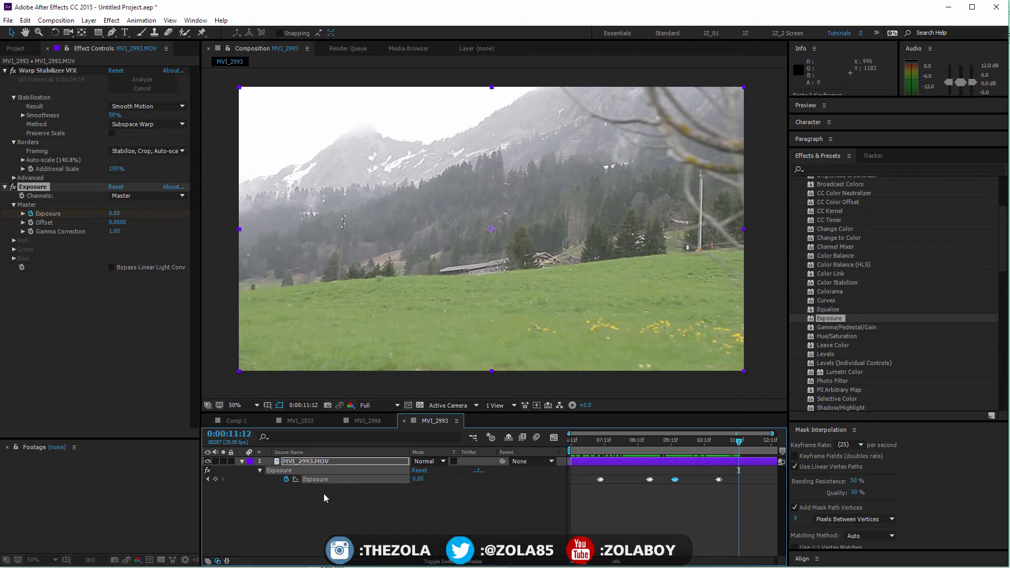
# - Delete the Exposure effect from the layer and apply Colorama to the footage
pyautogui.click(294, 470)
pyautogui.press('Delete')
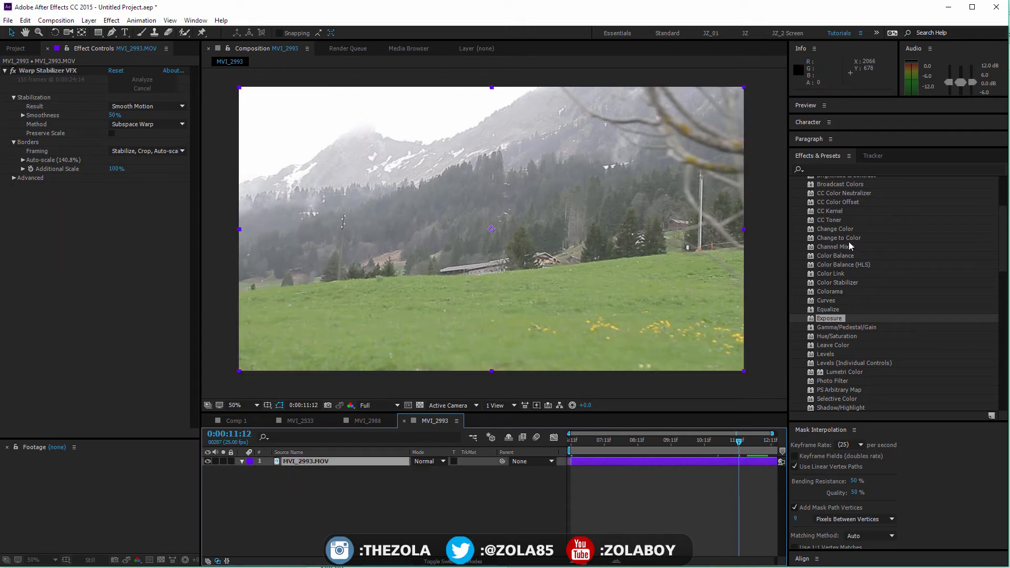
pyautogui.moveTo(824, 292); pyautogui.dragTo(297, 464)
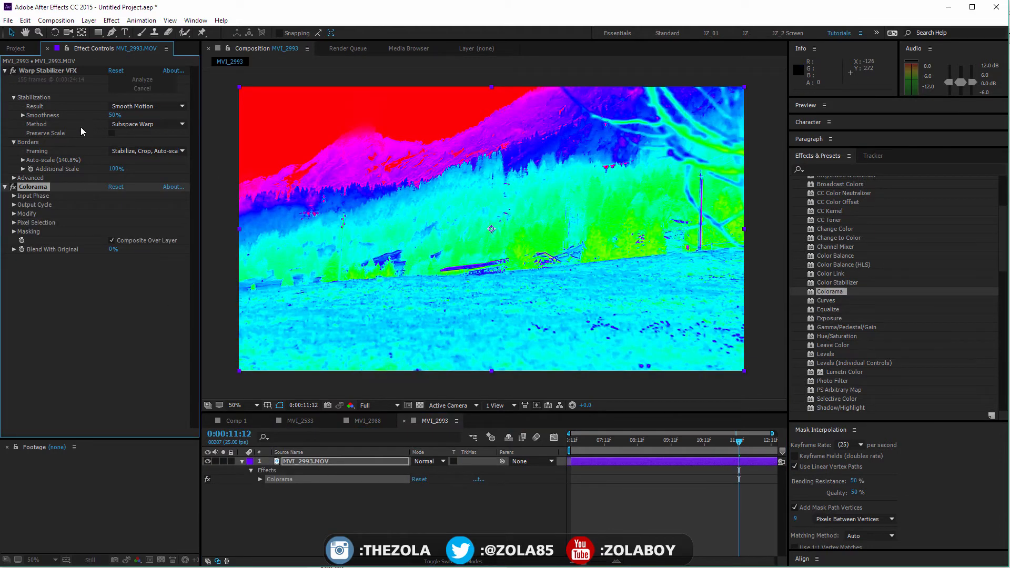
# - Expand Colorama's Input Phase and Output Cycle settings and set the preset palette to Ramp Red
pyautogui.click(14, 196)
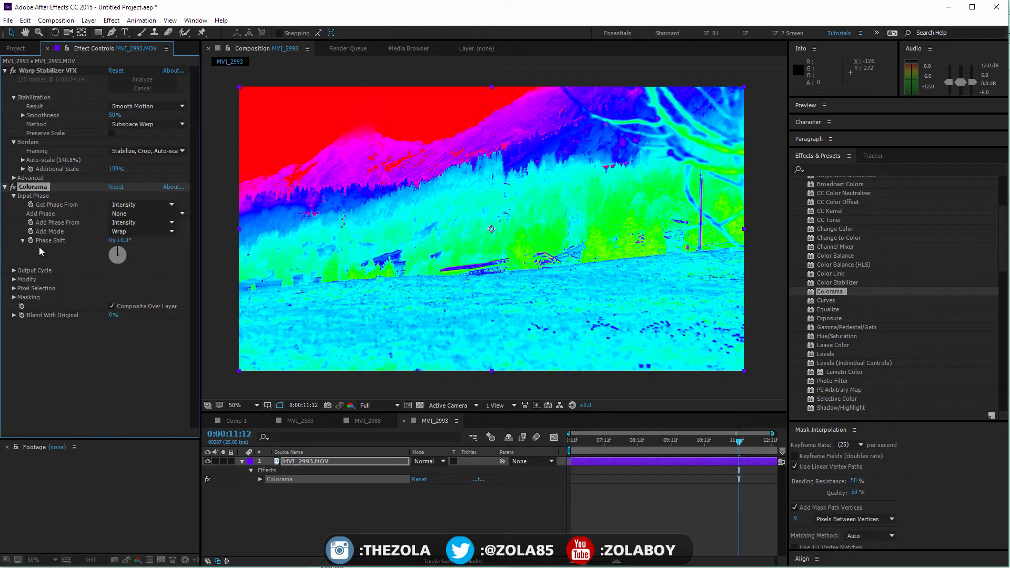
pyautogui.click(13, 270)
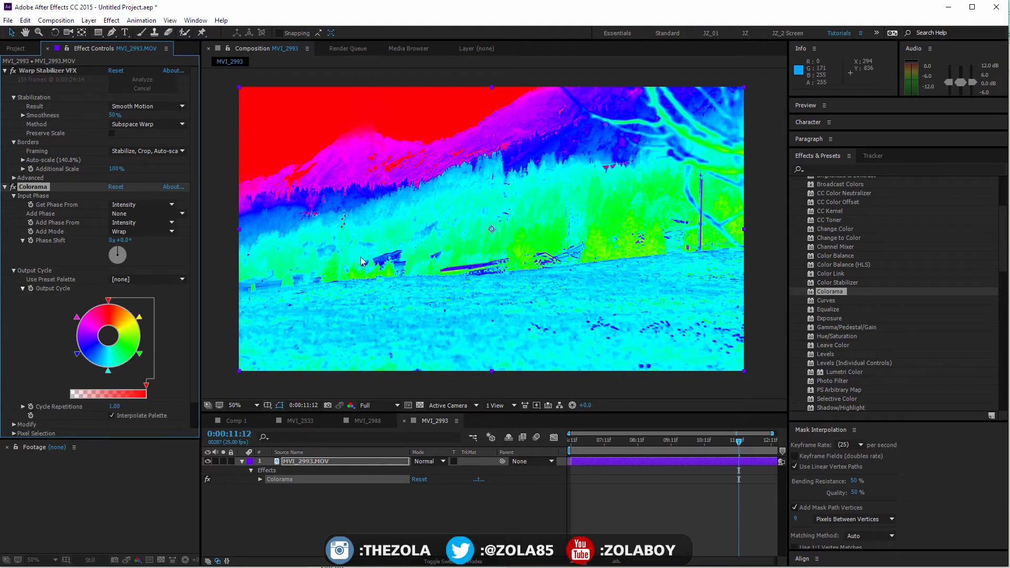
pyautogui.click(142, 280)
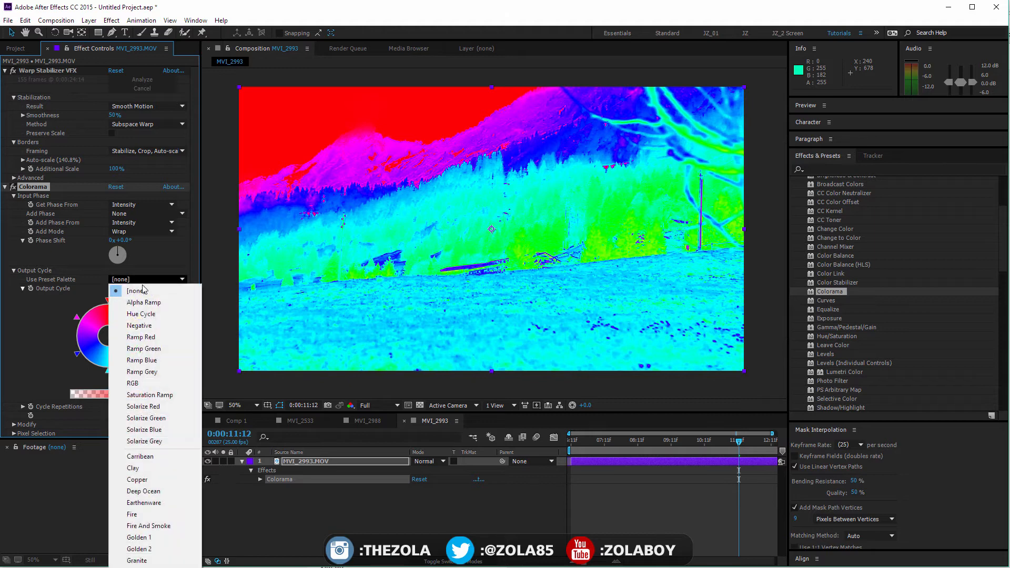
pyautogui.click(171, 339)
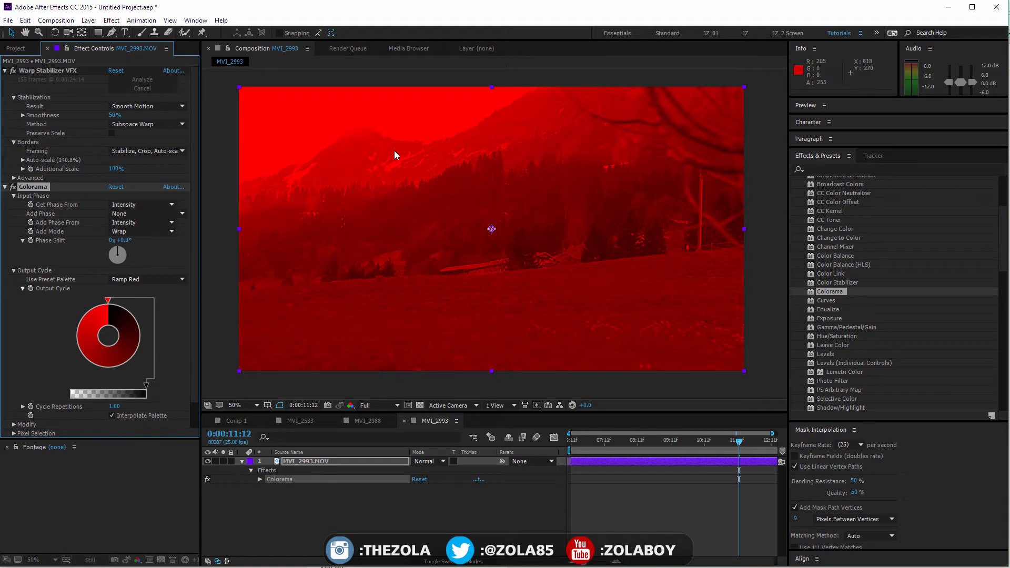
# - Separate the black marker from the red one on the Output Cycle wheel and recolor it pure blue
pyautogui.moveTo(108, 301); pyautogui.dragTo(108, 301)
pyautogui.click(108, 301)
pyautogui.moveTo(110, 299); pyautogui.dragTo(110, 297)
pyautogui.moveTo(195, 345); pyautogui.dragTo(198, 377)
pyautogui.doubleClick(112, 274)
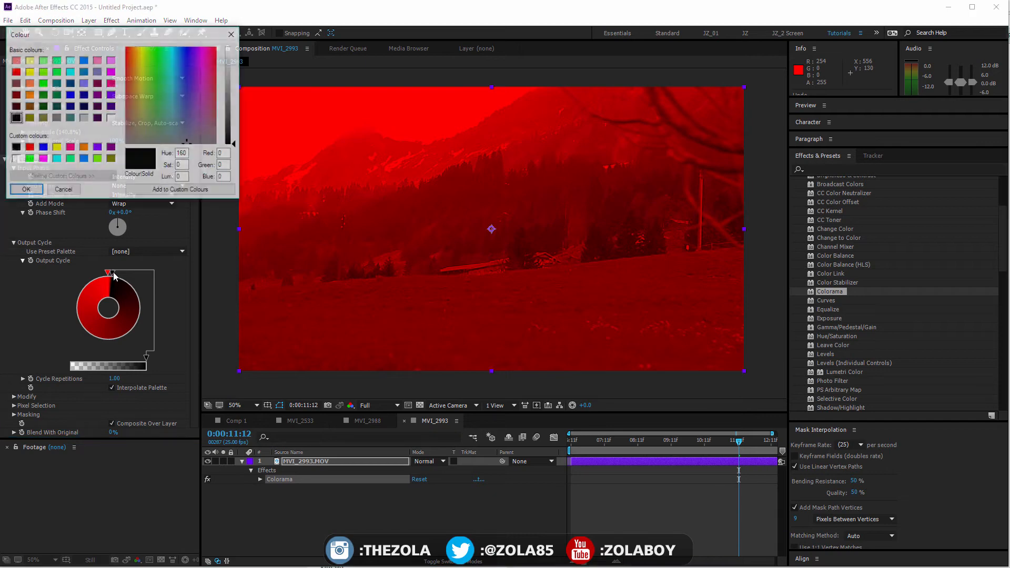
pyautogui.click(70, 96)
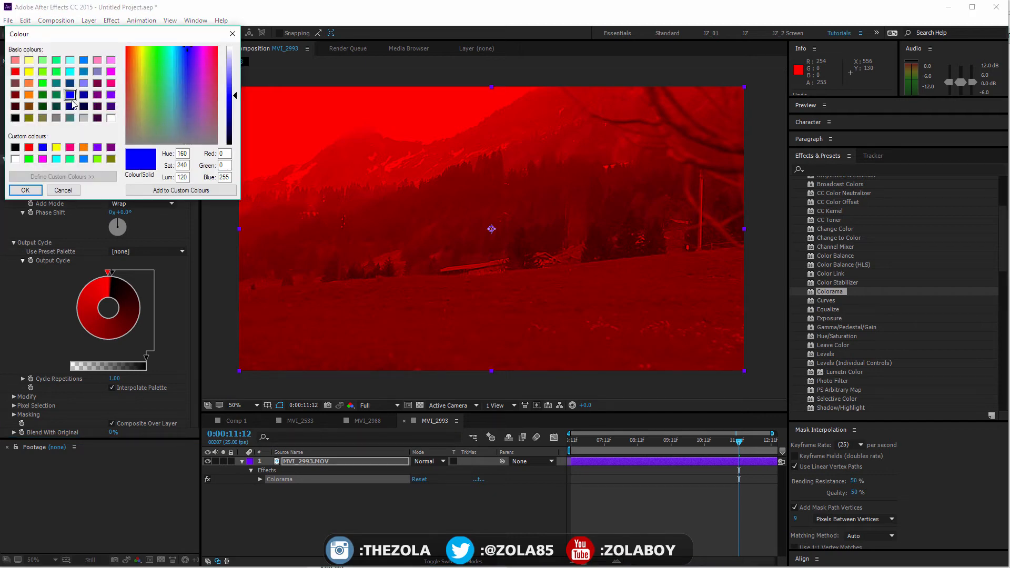
pyautogui.click(25, 190)
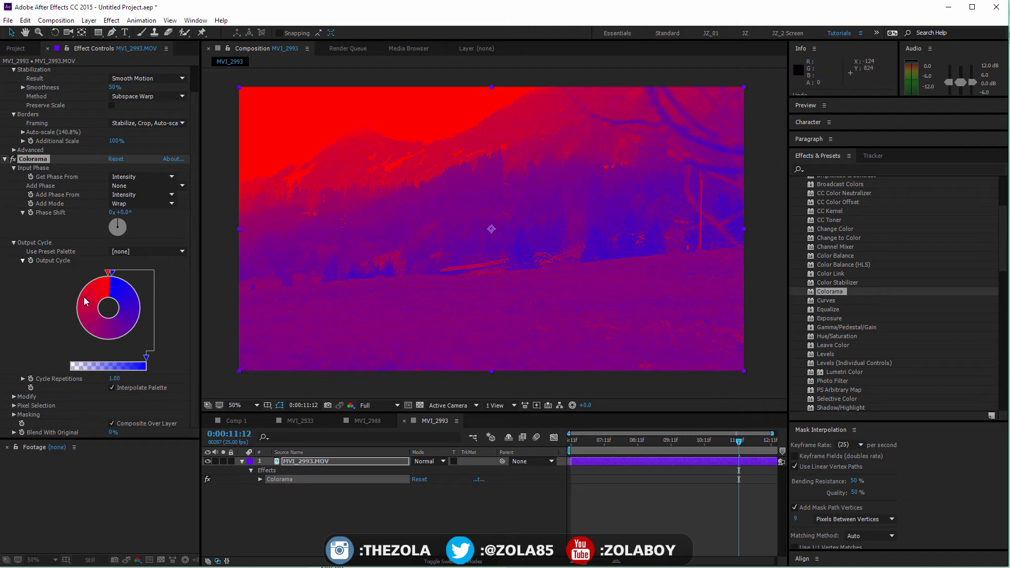
# - Move the red marker counterclockwise on the Output Cycle wheel, add a white marker beside the blue one, and scrub through the result
pyautogui.doubleClick(109, 274)
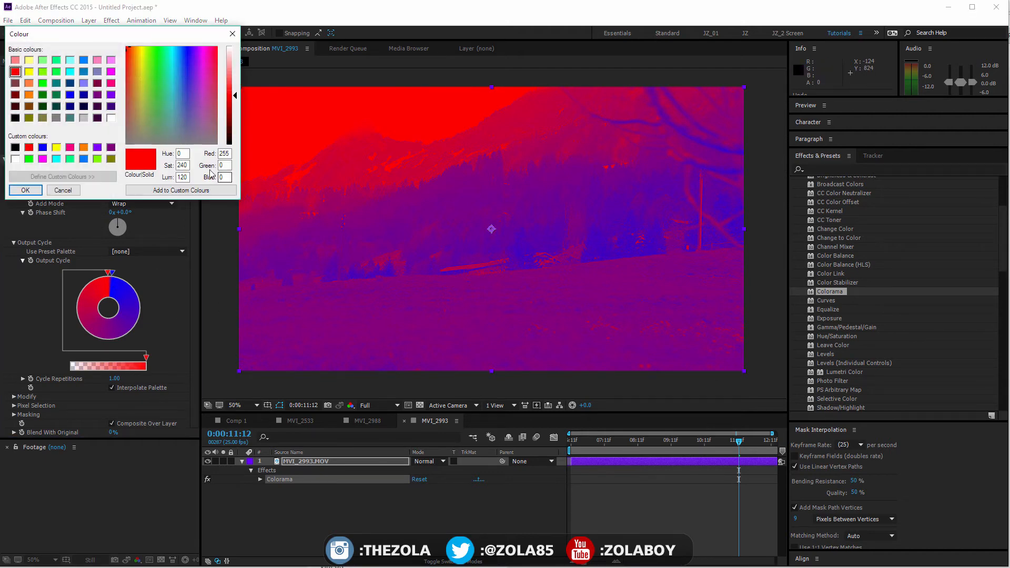
pyautogui.click(56, 192)
pyautogui.moveTo(109, 274); pyautogui.dragTo(79, 291)
pyautogui.doubleClick(101, 288)
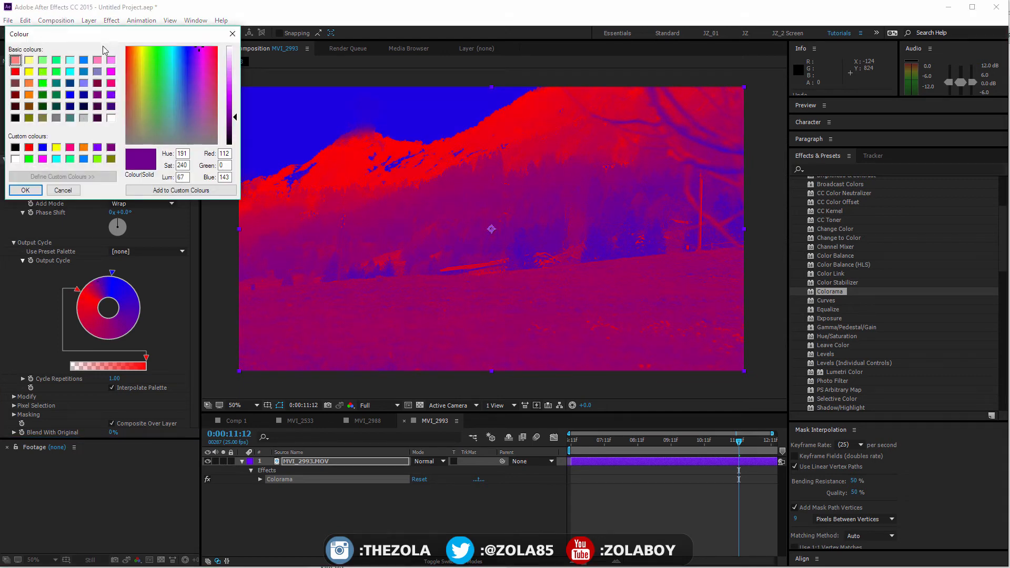
pyautogui.click(15, 158)
pyautogui.click(25, 190)
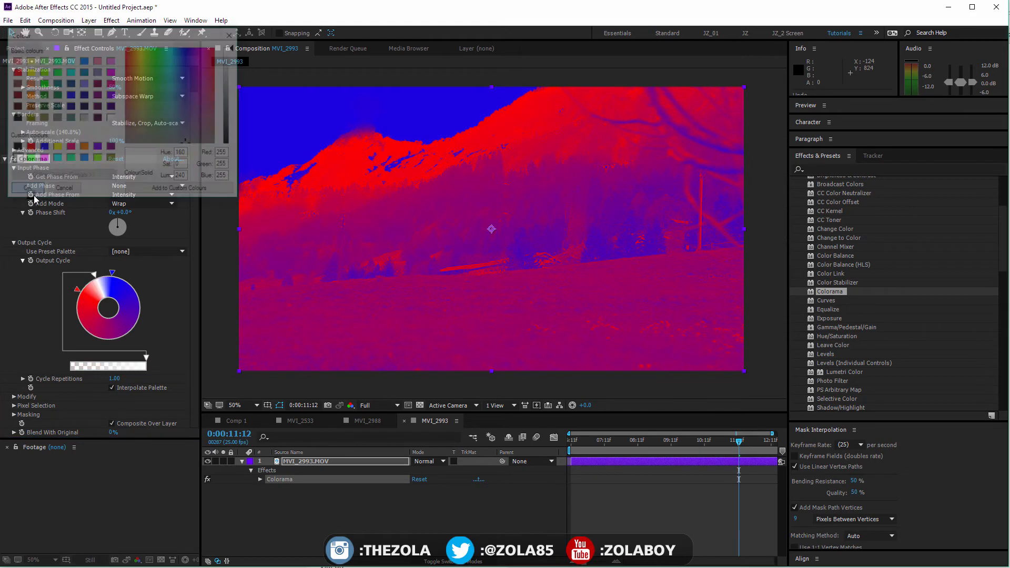
pyautogui.moveTo(97, 278); pyautogui.dragTo(107, 271)
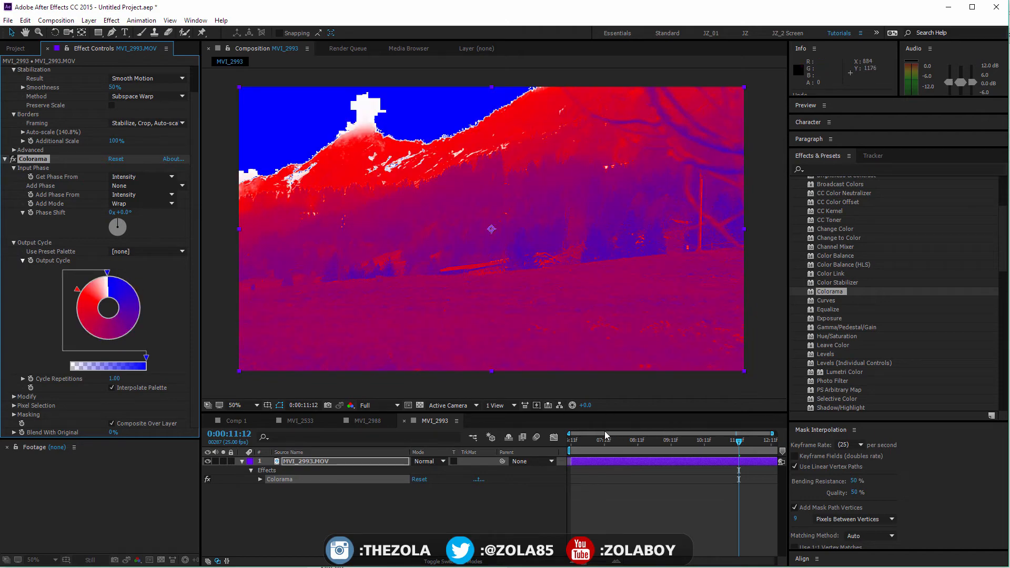
pyautogui.moveTo(581, 447); pyautogui.dragTo(729, 444)
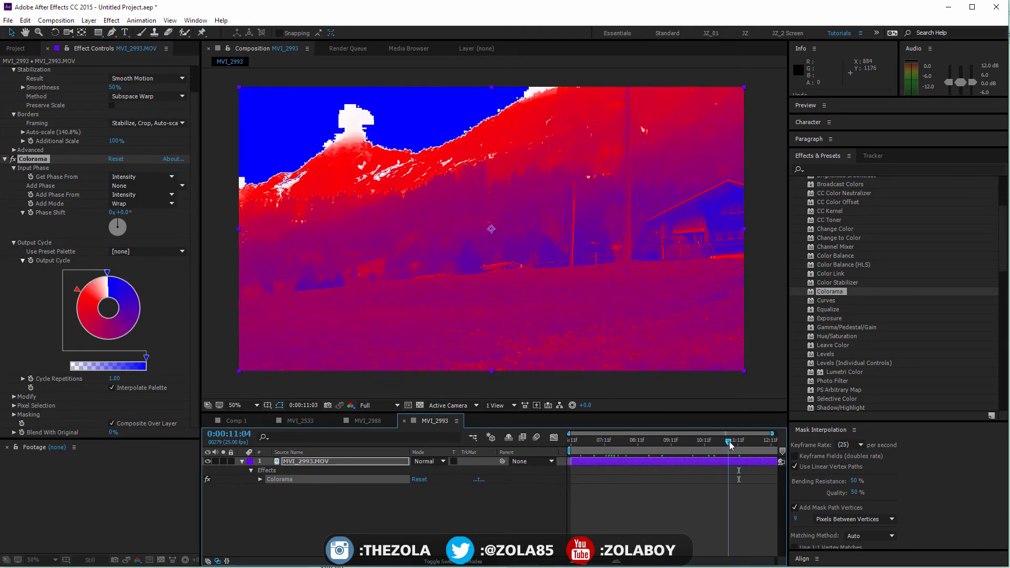
pyautogui.moveTo(576, 447); pyautogui.dragTo(707, 456)
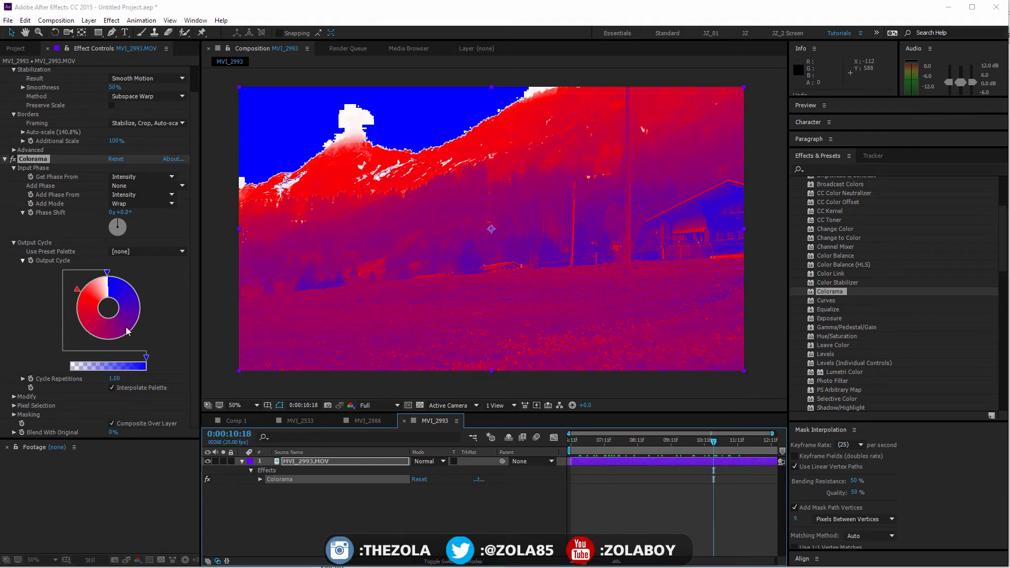
# - Add an orange marker with RGB 255, 127, 0 on the lower-right part of the Output Cycle wheel
pyautogui.doubleClick(140, 300)
pyautogui.click(84, 148)
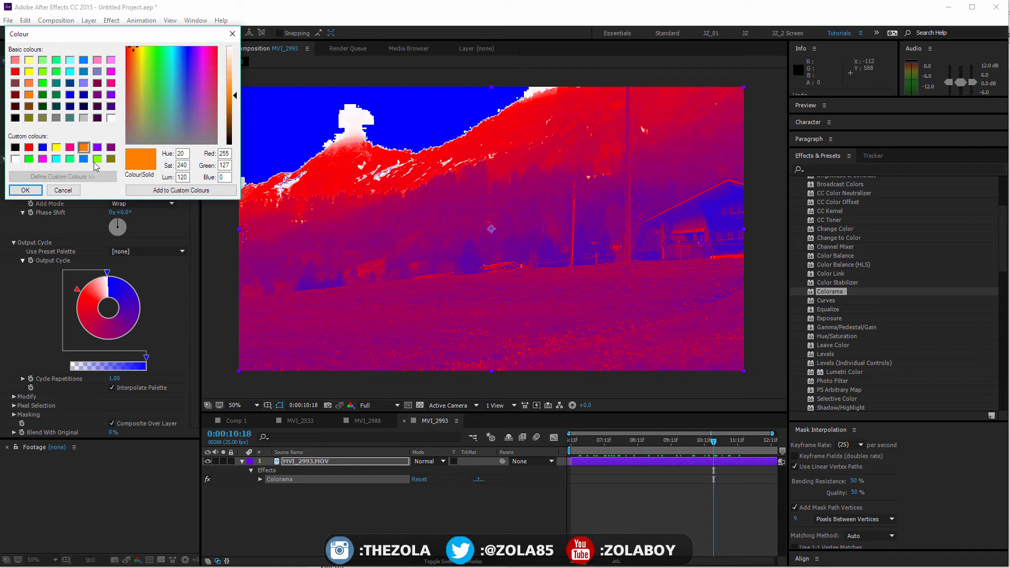
pyautogui.click(25, 190)
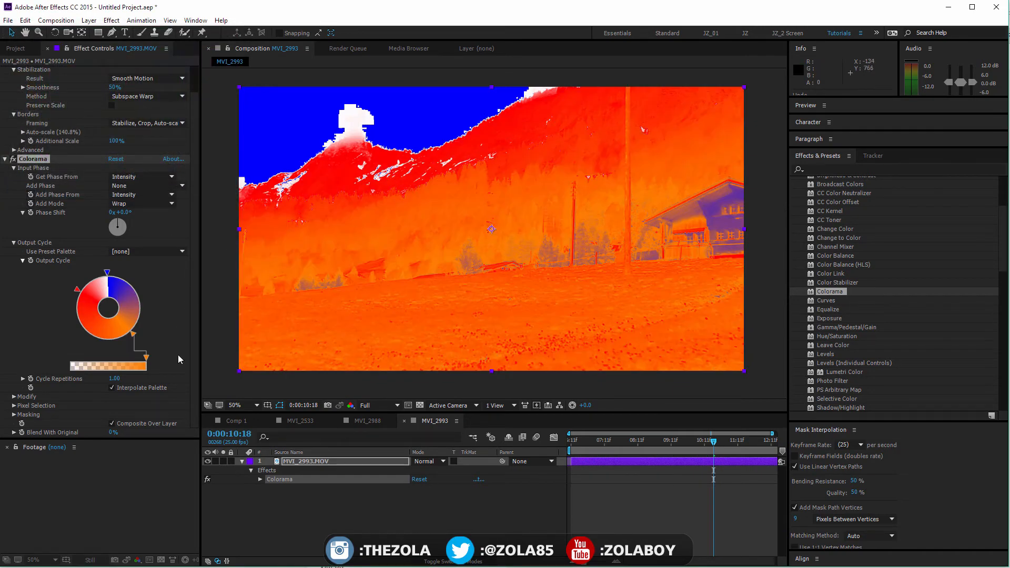
# - Scrub to the house shot, try 11.70 Cycle Repetitions in Colorama, and undo that value
pyautogui.moveTo(583, 441); pyautogui.dragTo(682, 445)
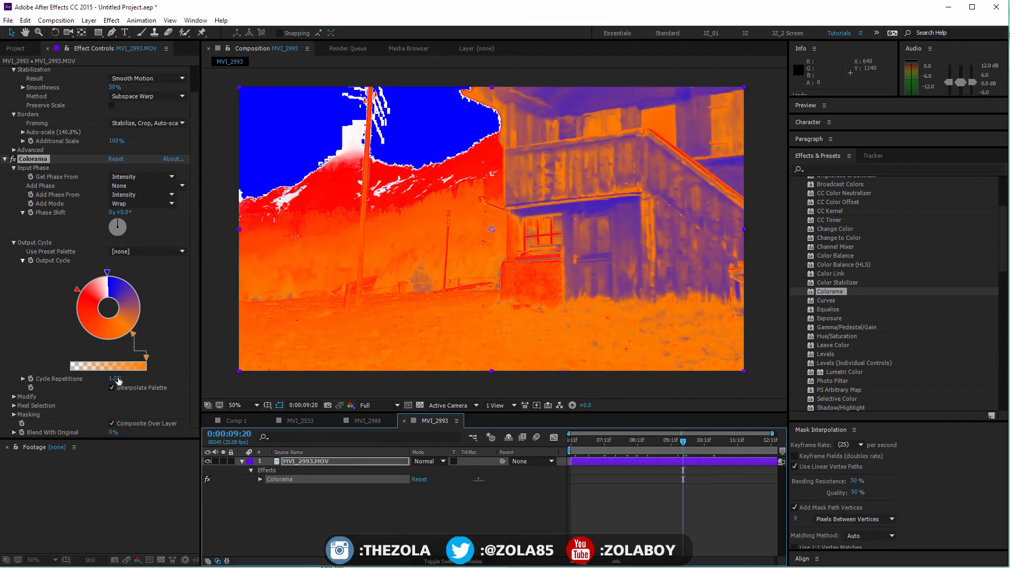
pyautogui.moveTo(119, 381); pyautogui.dragTo(172, 375)
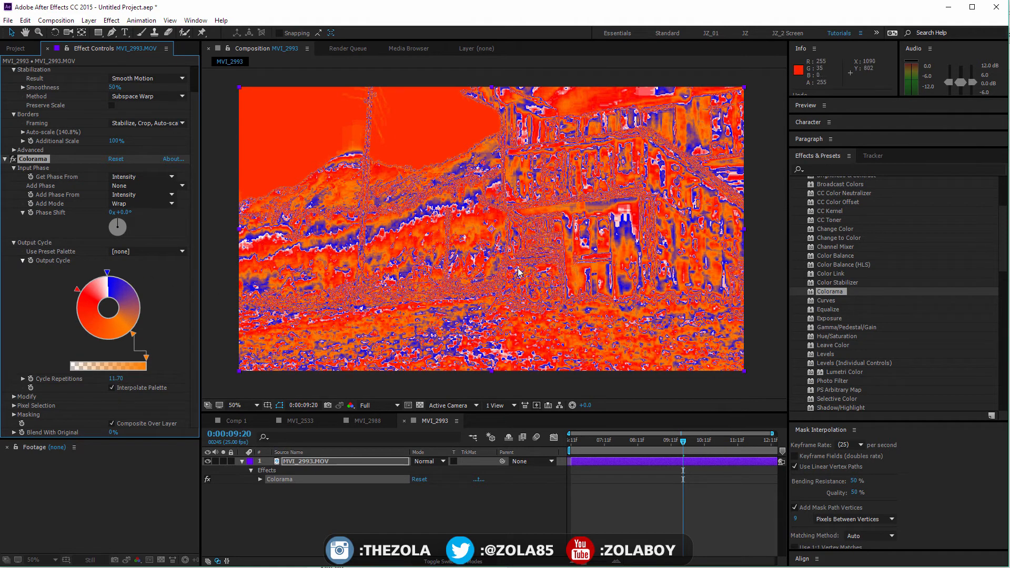
pyautogui.hotkey('ctrl', 'z')
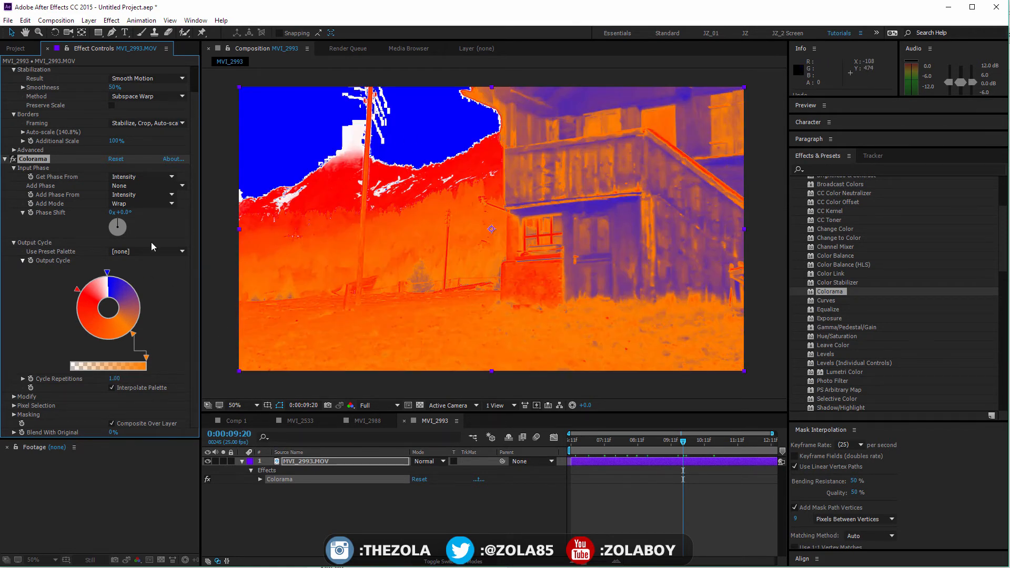
# - Try Red and Blue as Colorama's Get Phase From source, and return it to Intensity
pyautogui.click(145, 175)
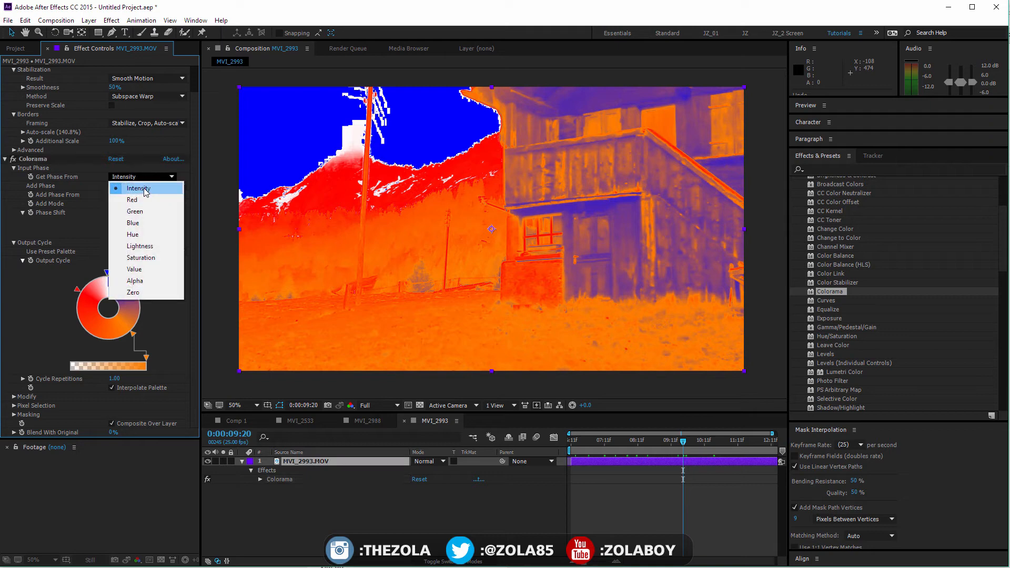
pyautogui.click(145, 197)
pyautogui.click(173, 177)
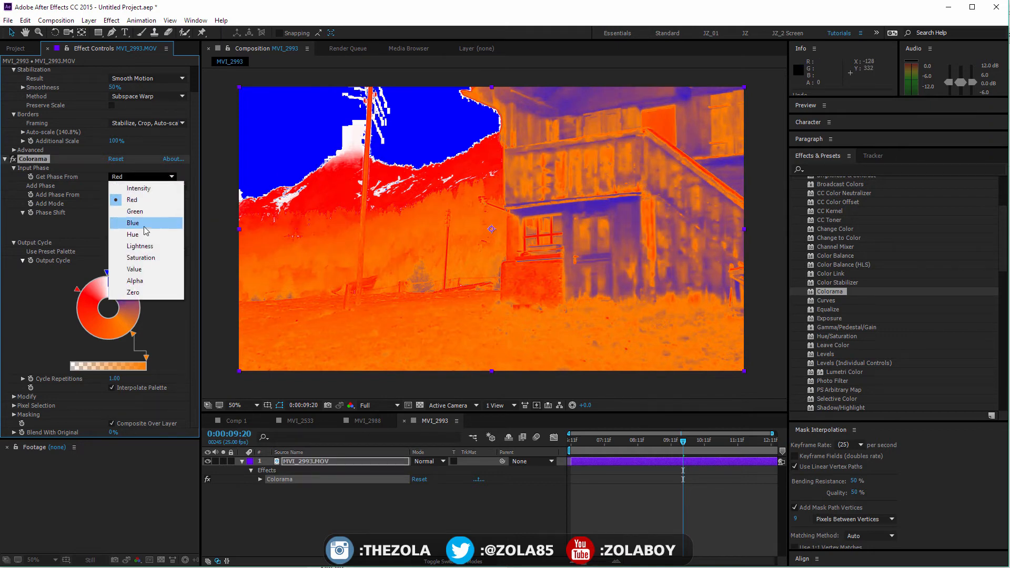
pyautogui.click(146, 223)
pyautogui.click(157, 176)
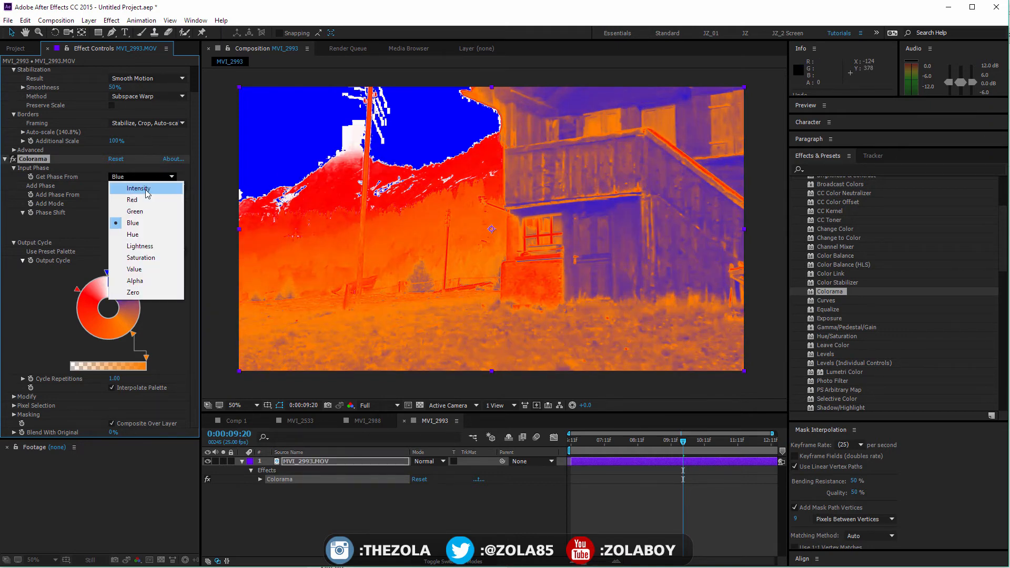
pyautogui.click(147, 188)
# - Try Clamp and Screen as Colorama's Add Mode, restore Wrap, and undo a trial Phase Shift change
pyautogui.click(171, 195)
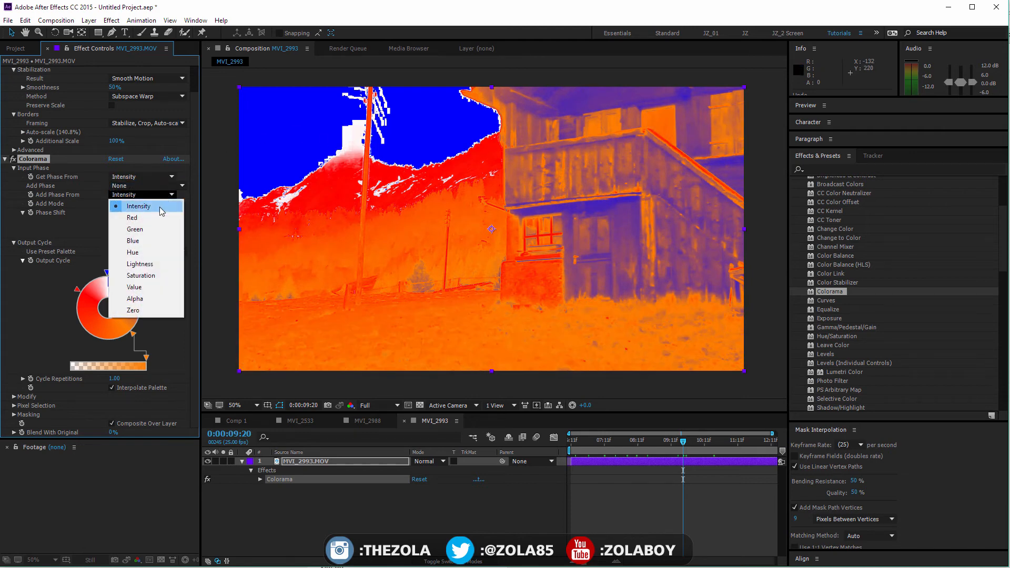
pyautogui.click(59, 219)
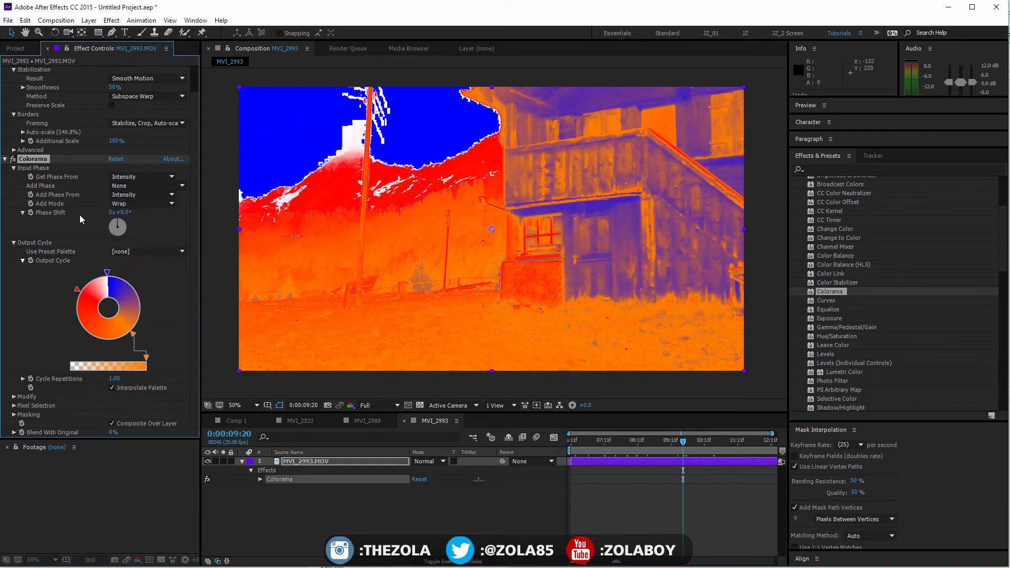
pyautogui.click(171, 204)
pyautogui.click(147, 226)
pyautogui.click(140, 206)
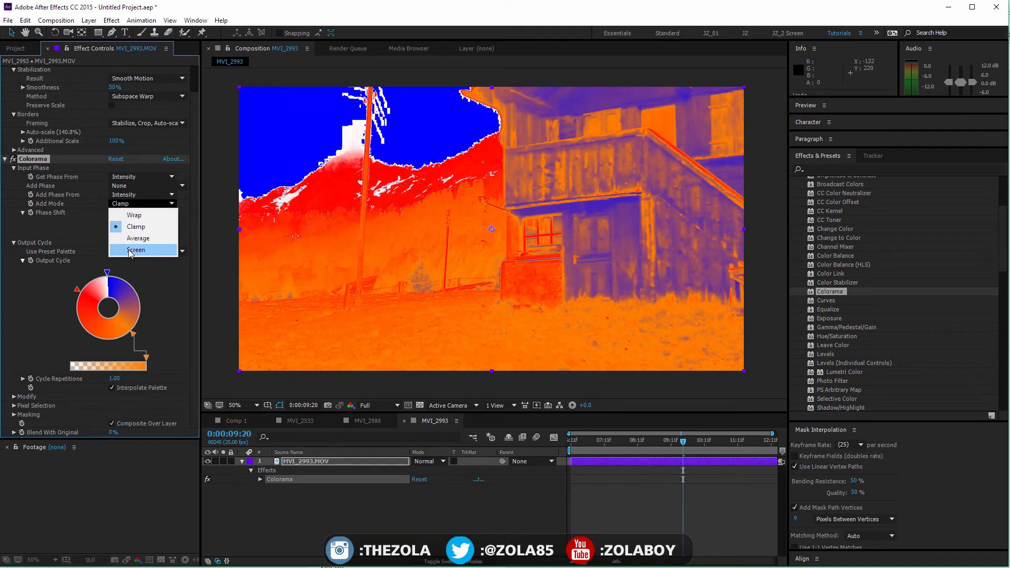
pyautogui.click(150, 250)
pyautogui.click(138, 204)
pyautogui.click(123, 210)
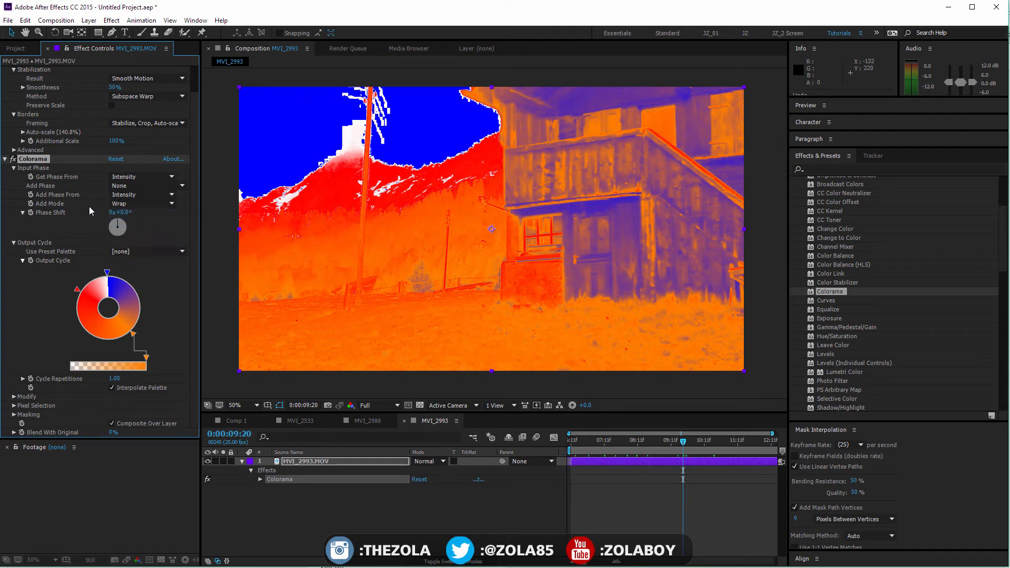
pyautogui.moveTo(120, 218)
pyautogui.mouseDown()
pyautogui.moveTo(138, 229)
pyautogui.moveTo(100, 240)
pyautogui.moveTo(121, 244)
pyautogui.moveTo(95, 223)
pyautogui.moveTo(112, 238)
pyautogui.moveTo(106, 231)
pyautogui.moveTo(135, 217)
pyautogui.moveTo(108, 229)
pyautogui.moveTo(127, 233)
pyautogui.moveTo(140, 214)
pyautogui.moveTo(108, 240)
pyautogui.moveTo(140, 218)
pyautogui.moveTo(134, 230)
pyautogui.mouseUp()
pyautogui.hotkey('ctrl', 'z')
# - Apply the Clay preset palette to Colorama's Output Cycle and scrub through the footage
pyautogui.click(169, 251)
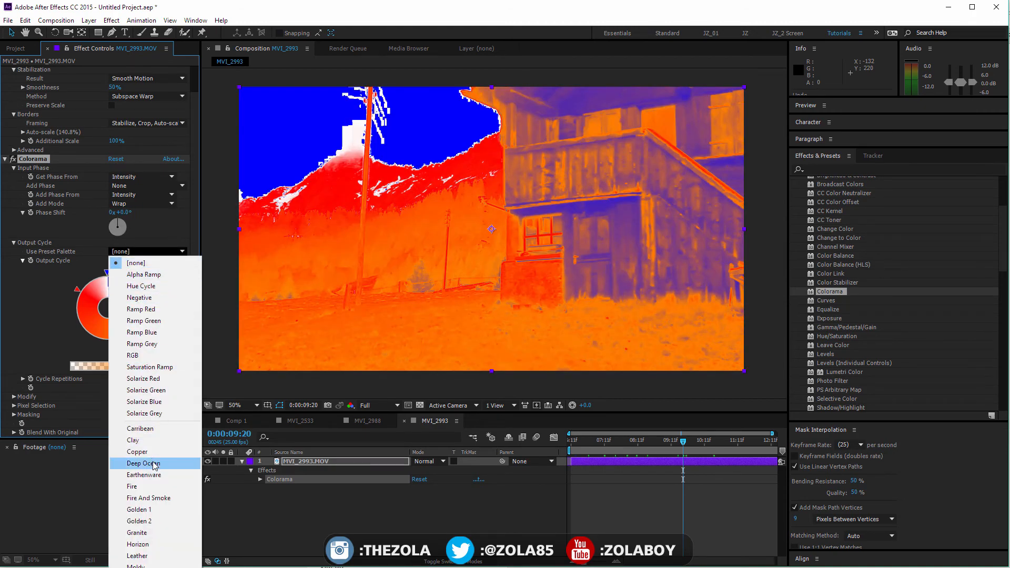
pyautogui.click(148, 440)
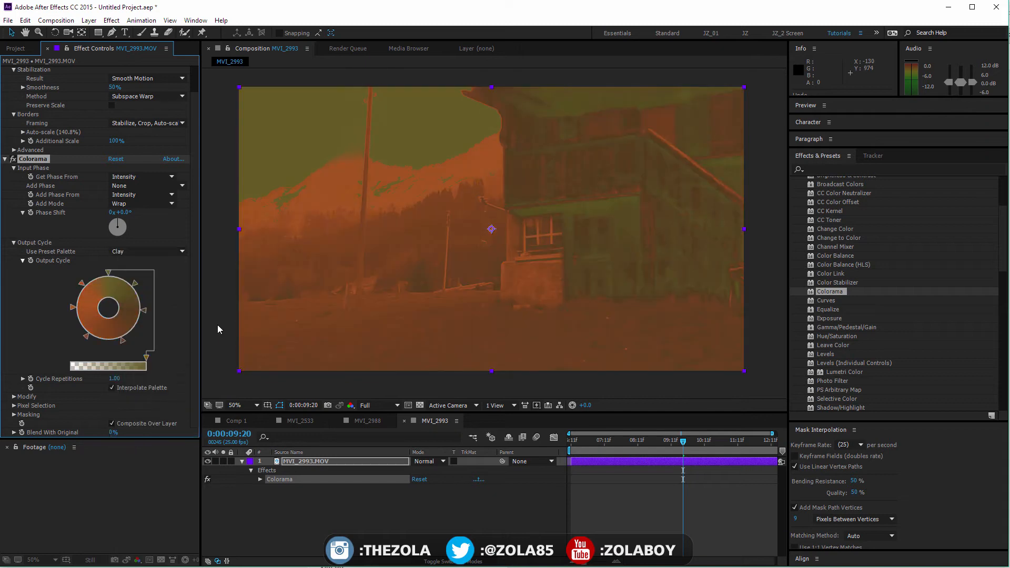
pyautogui.moveTo(611, 443); pyautogui.dragTo(662, 442)
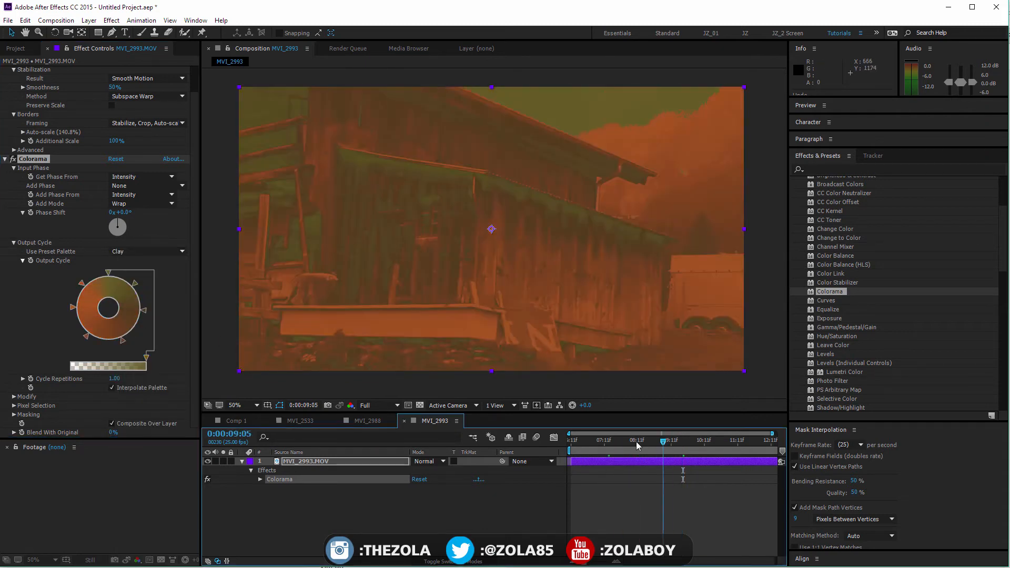
# - Lower Colorama's Effect Opacity in its Compositing Options, raise it partway again, and scrub through the footage to compare the blend
pyautogui.click(322, 508)
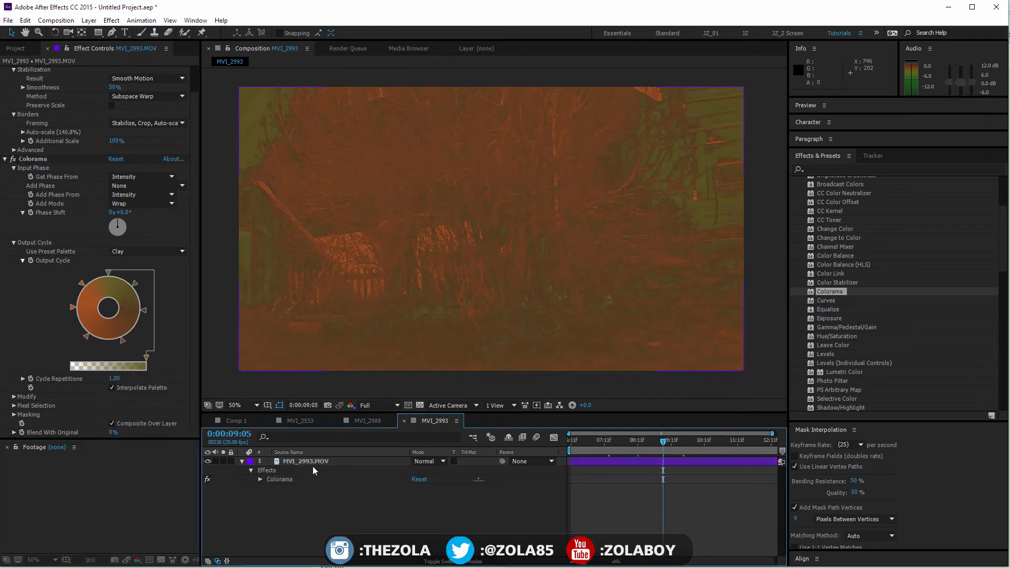
pyautogui.click(316, 463)
pyautogui.click(259, 479)
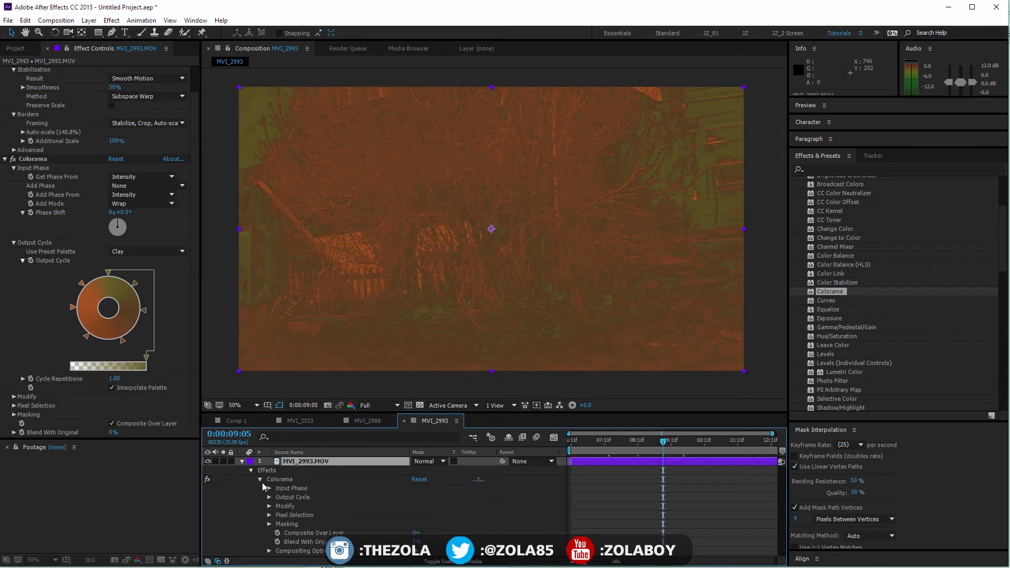
pyautogui.press('h')
pyautogui.press('v')
pyautogui.click(270, 552)
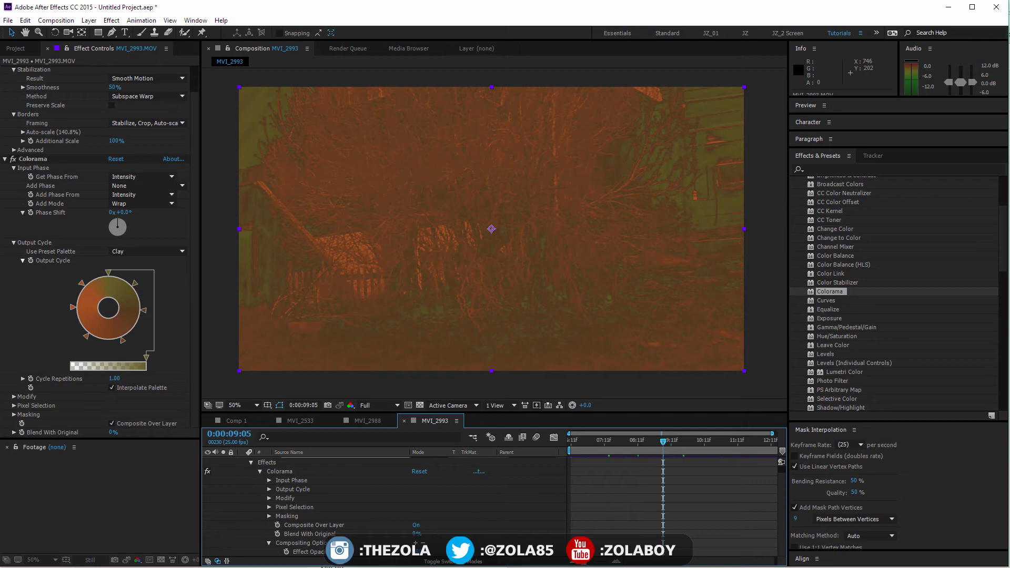
pyautogui.moveTo(416, 552); pyautogui.dragTo(388, 552)
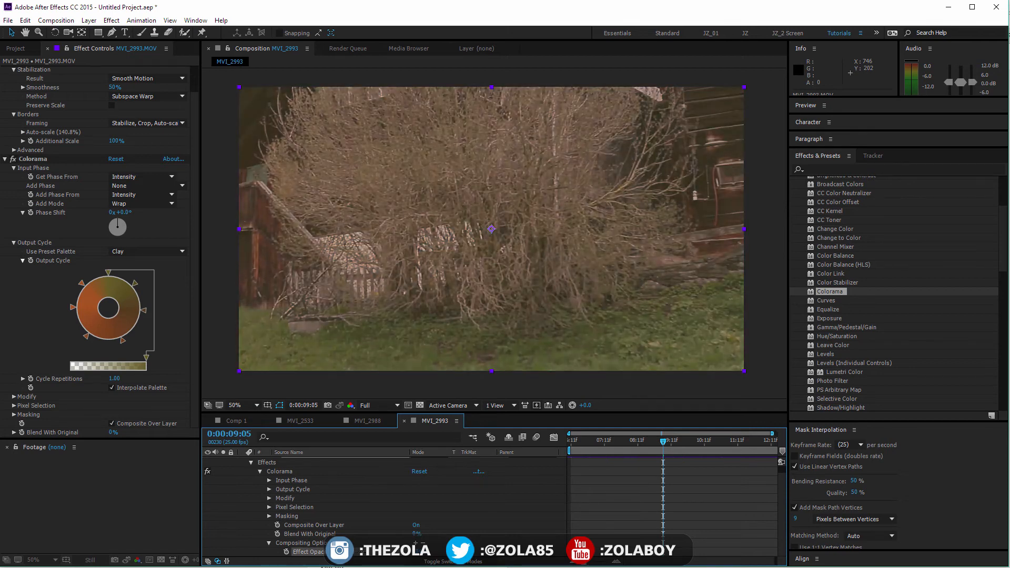
pyautogui.moveTo(605, 441); pyautogui.dragTo(707, 446)
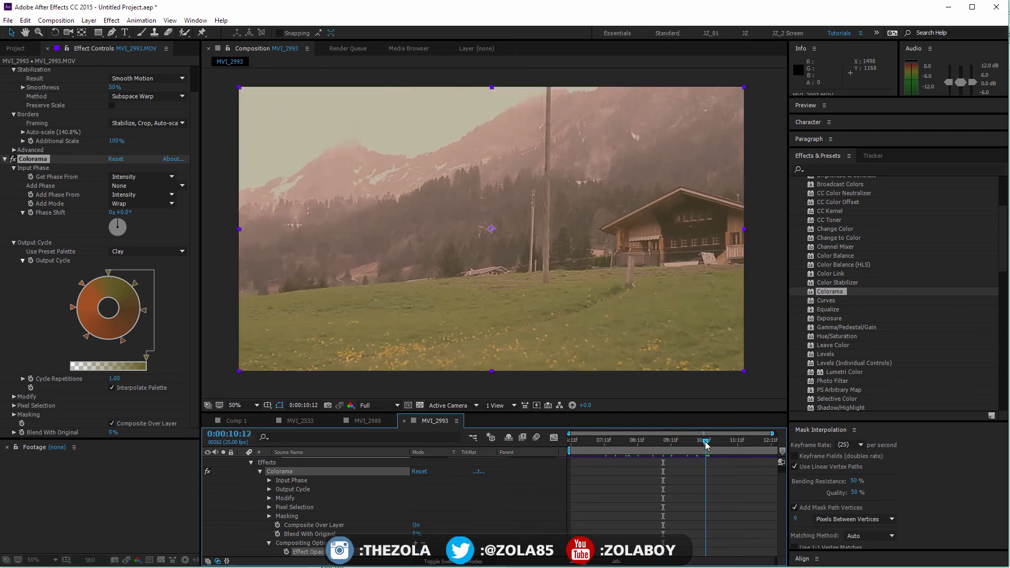
pyautogui.moveTo(417, 551); pyautogui.dragTo(459, 553)
pyautogui.moveTo(625, 442); pyautogui.dragTo(672, 443)
# - Switch Colorama's preset palette to Deep Ocean, and delete the Colorama effect from the footage layer
pyautogui.click(142, 251)
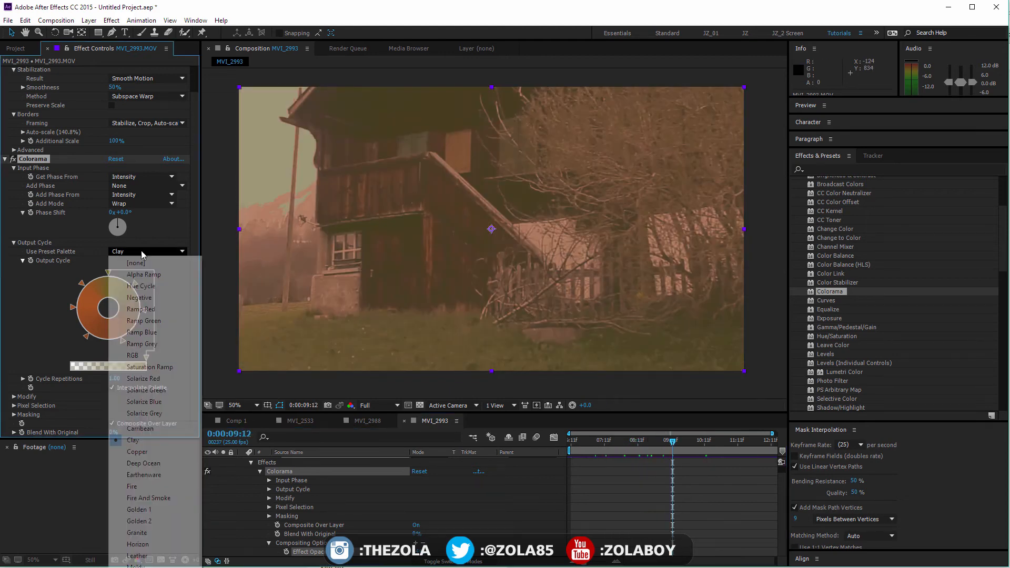
pyautogui.click(155, 467)
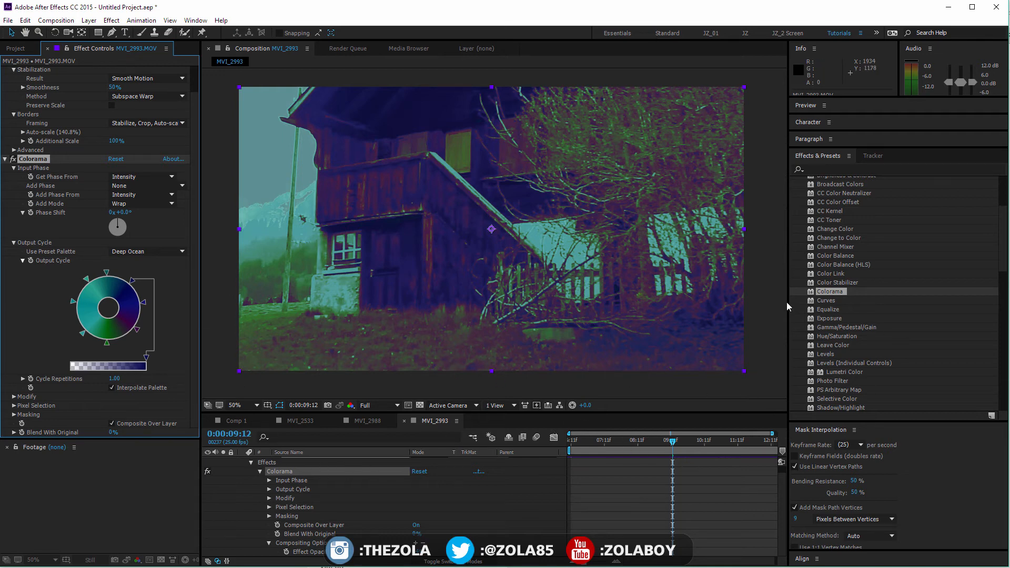
pyautogui.moveTo(1005, 250); pyautogui.dragTo(1005, 258)
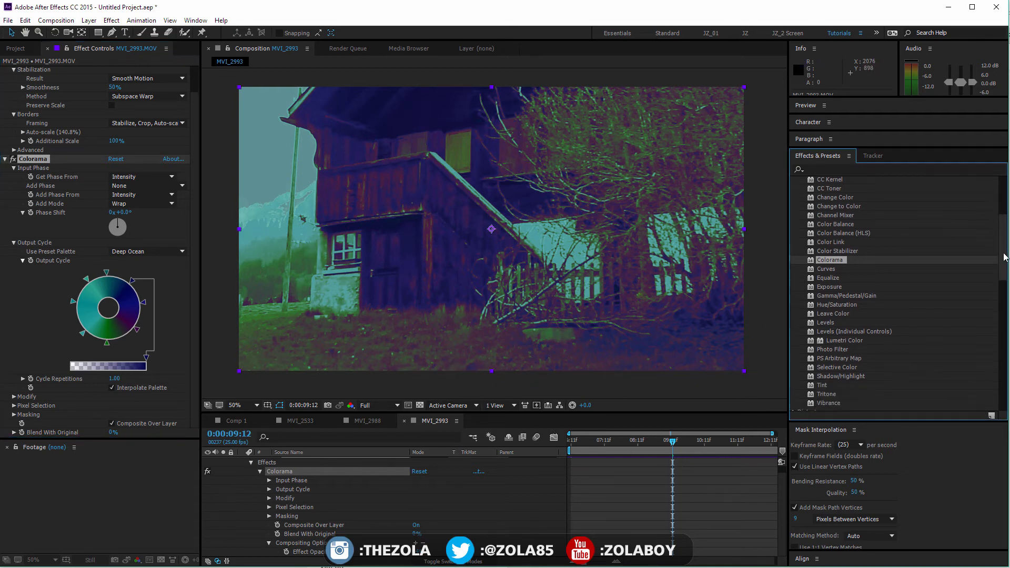
pyautogui.press('Delete')
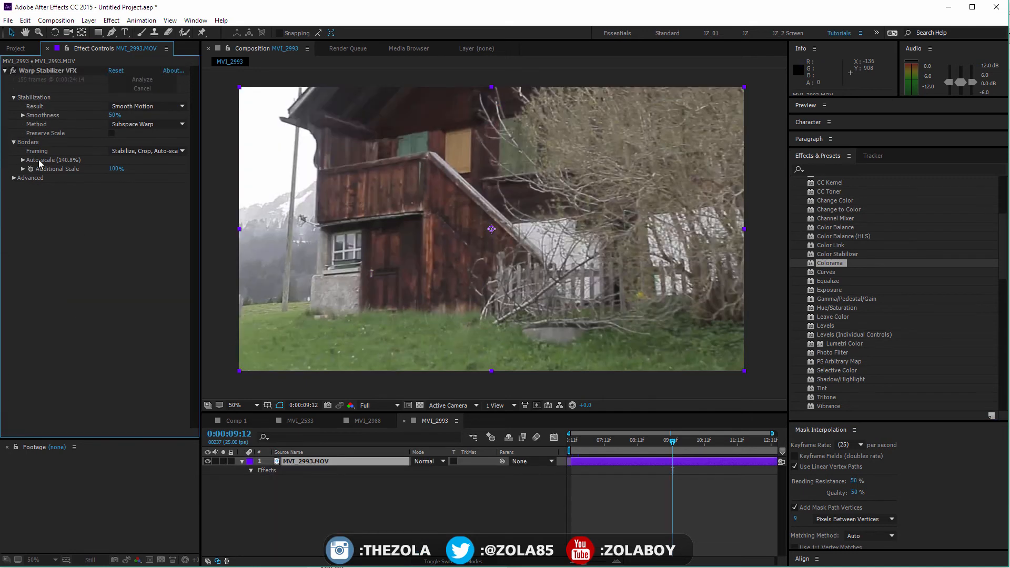
# - Apply the CC Toner effect to the footage, try the Duotone option, and return Tones to Tritone
pyautogui.moveTo(1004, 266)
pyautogui.mouseDown()
pyautogui.moveTo(1006, 292)
pyautogui.moveTo(1008, 264)
pyautogui.mouseUp()
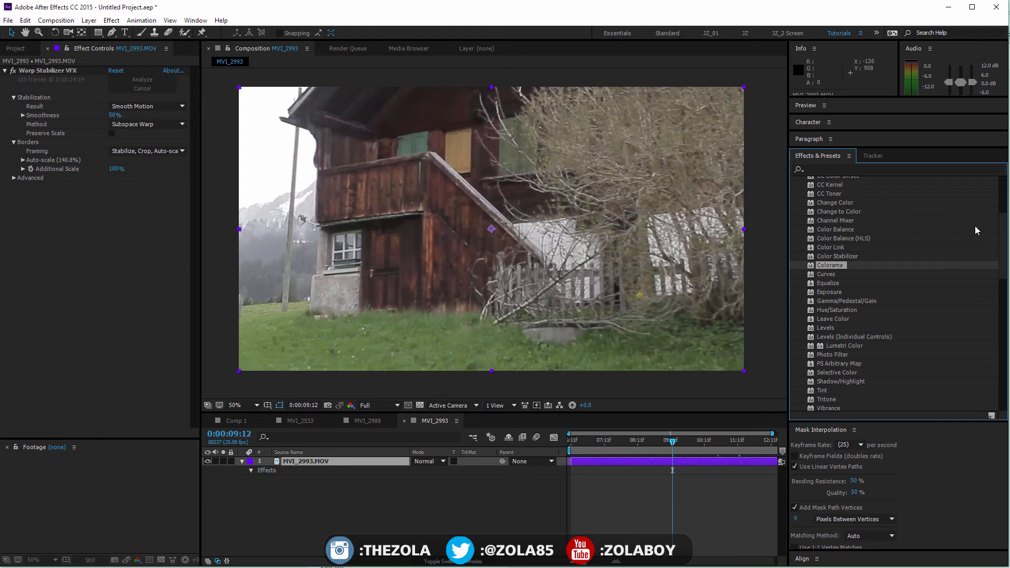
pyautogui.moveTo(828, 194); pyautogui.dragTo(127, 299)
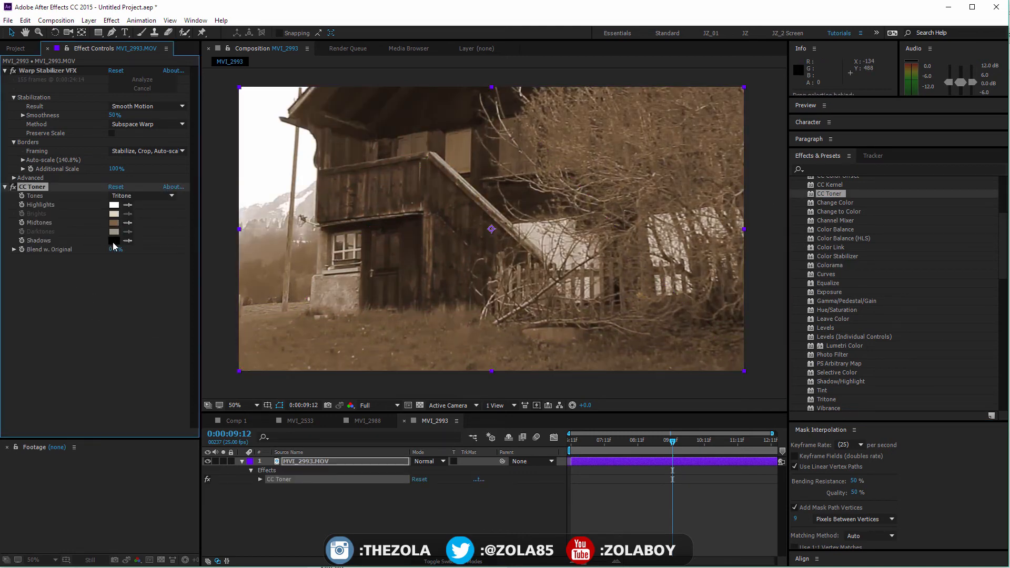
pyautogui.click(142, 195)
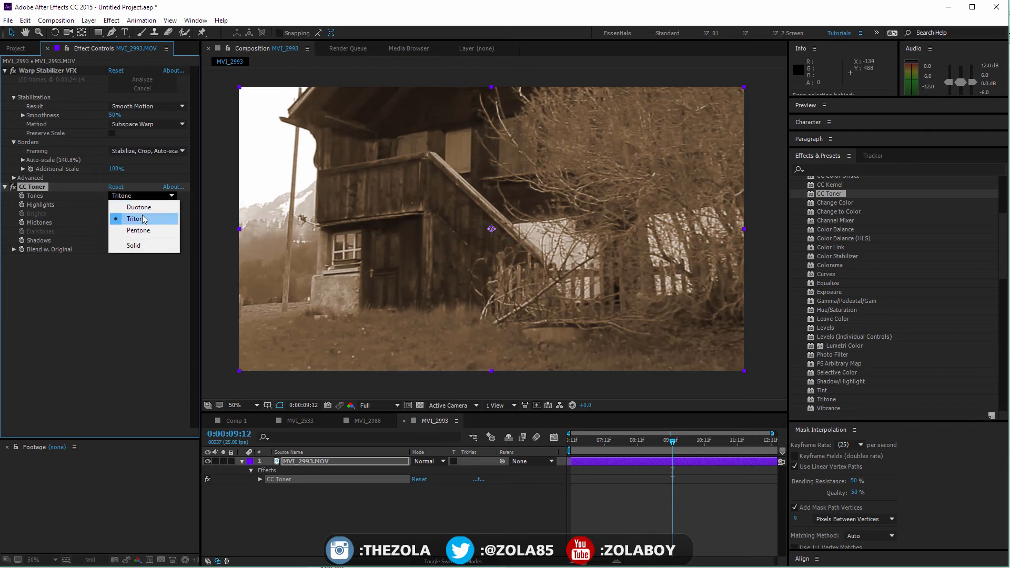
pyautogui.click(142, 206)
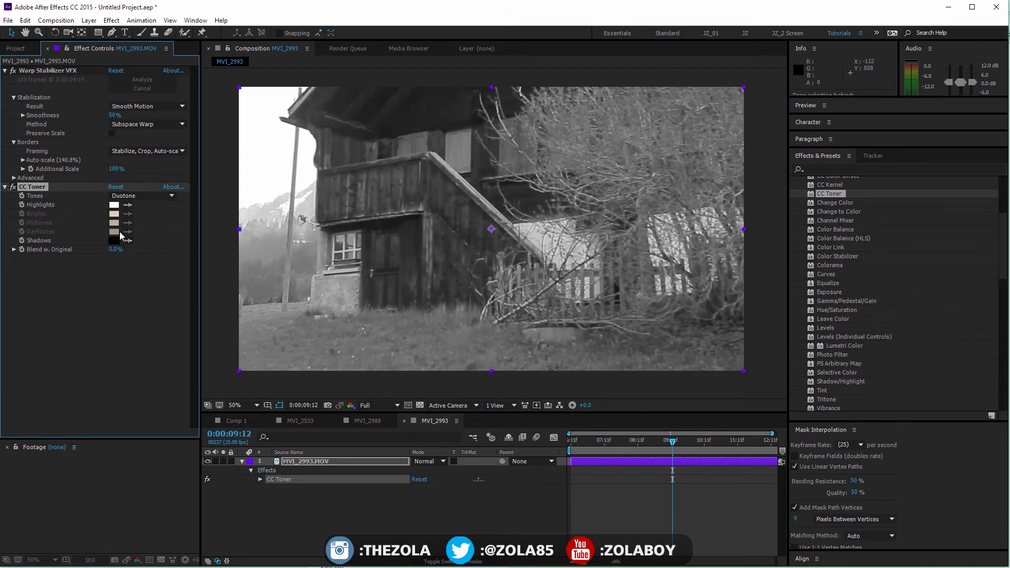
pyautogui.click(141, 196)
pyautogui.click(141, 219)
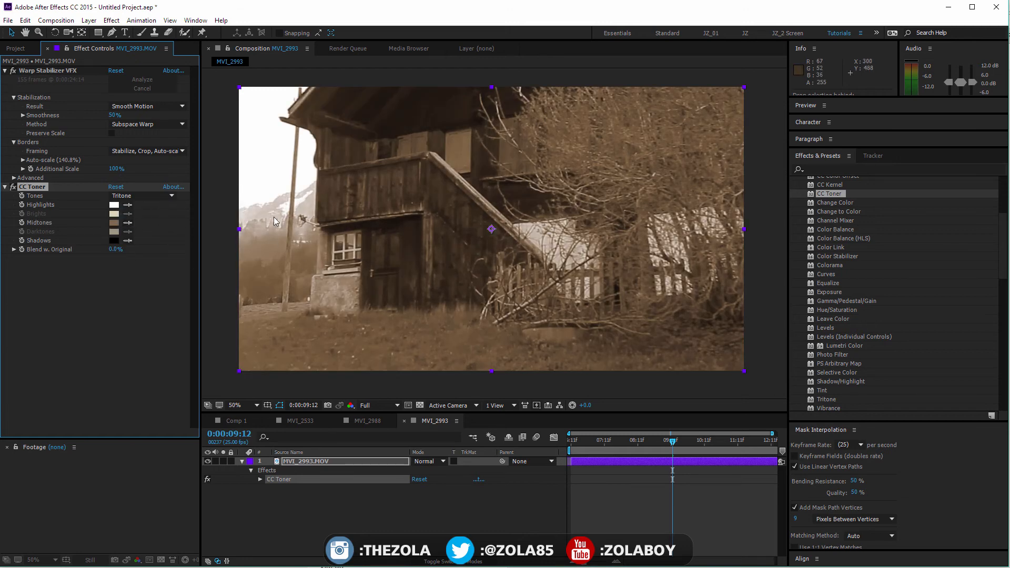
# - Set CC Toner's Highlights to bright red and its Midtones to orange with RGB 255, 132, 0
pyautogui.click(113, 205)
pyautogui.click(282, 383)
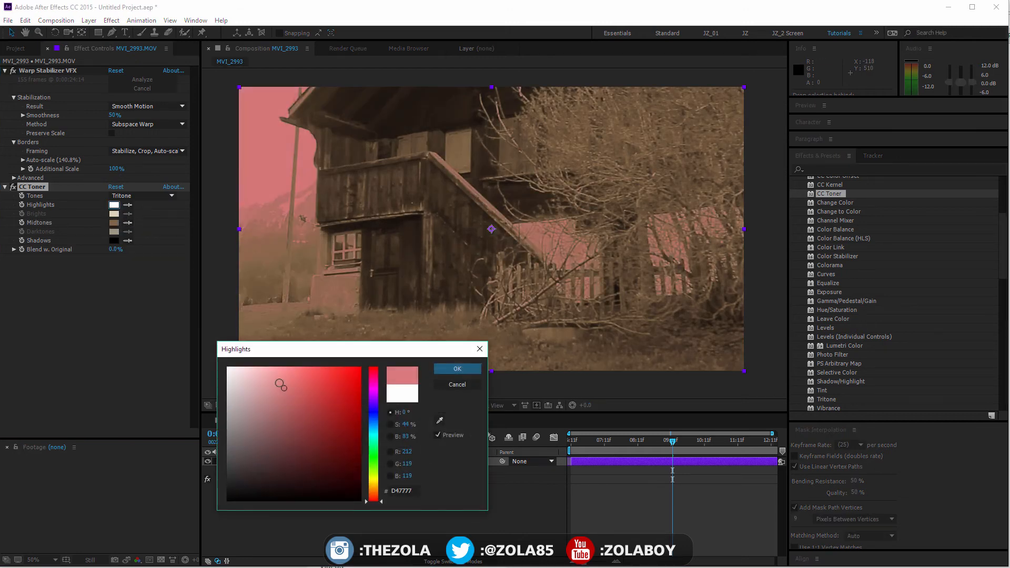
pyautogui.click(337, 366)
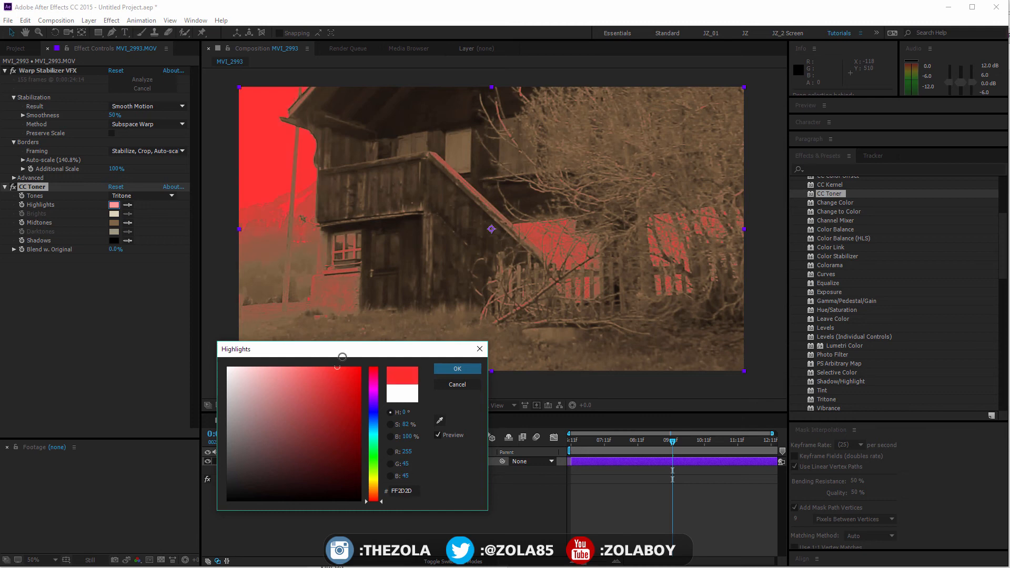
pyautogui.click(457, 368)
pyautogui.click(113, 223)
pyautogui.moveTo(327, 399); pyautogui.dragTo(383, 377)
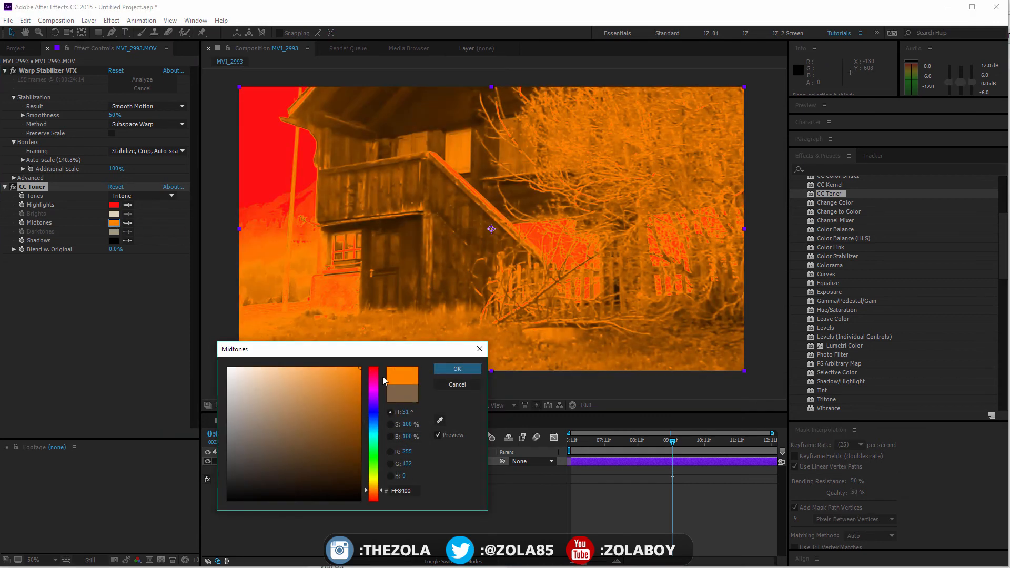
pyautogui.click(457, 368)
# - Set CC Toner's Shadows to a saturated blue and scrub through the footage to the meadow shot
pyautogui.click(114, 240)
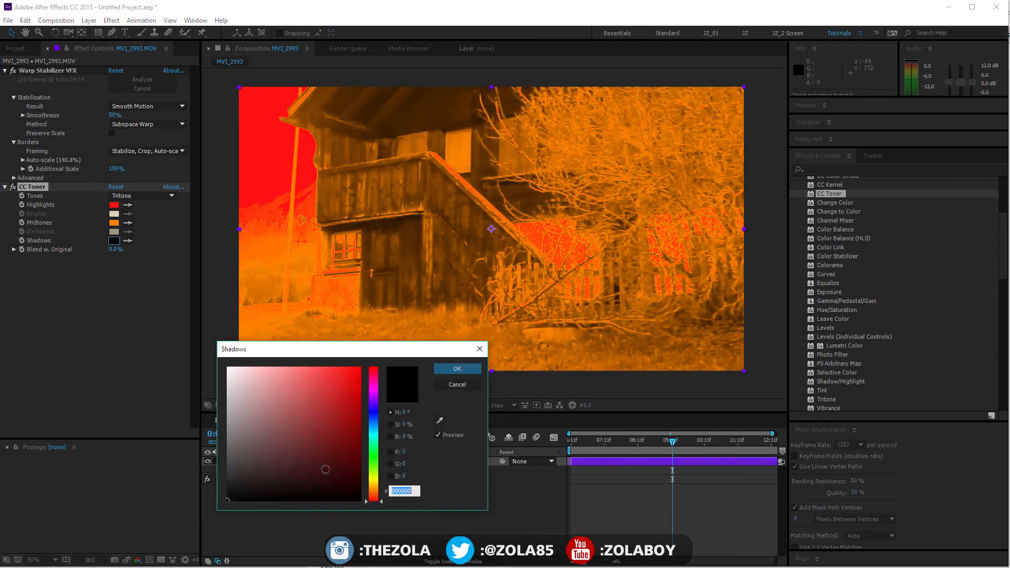
pyautogui.moveTo(352, 467); pyautogui.dragTo(382, 480)
pyautogui.moveTo(370, 432)
pyautogui.mouseDown()
pyautogui.moveTo(386, 410)
pyautogui.moveTo(356, 402)
pyautogui.moveTo(369, 387)
pyautogui.mouseUp()
pyautogui.click(458, 370)
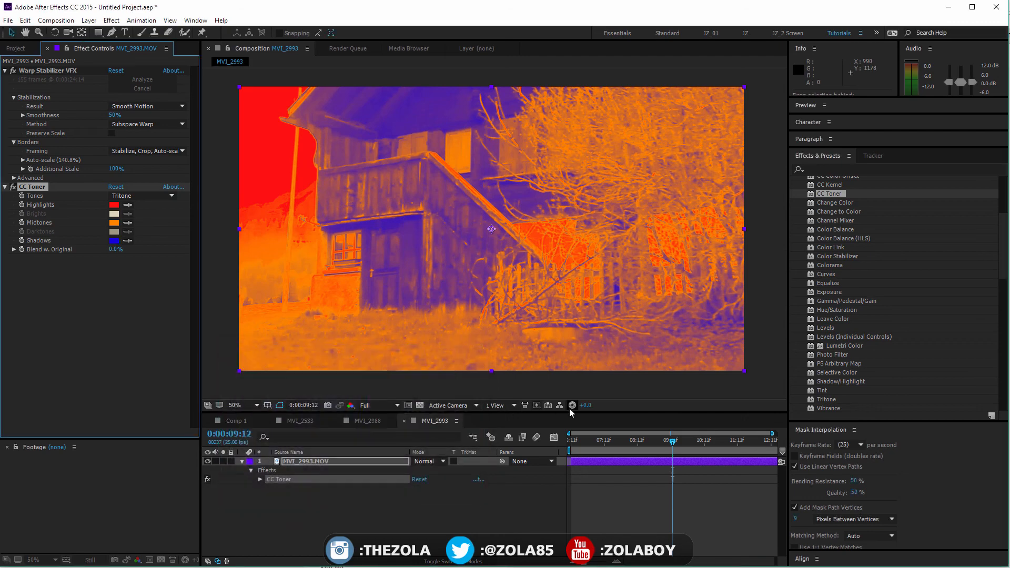
pyautogui.moveTo(582, 446); pyautogui.dragTo(722, 443)
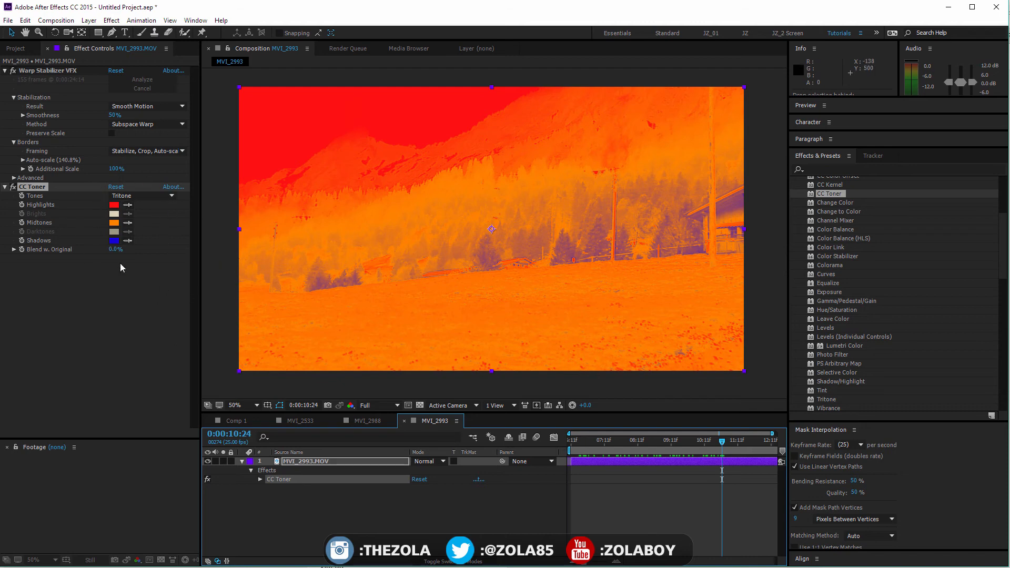
# - Set CC Toner's Blend w. Original to 79%, and delete the CC Toner effect
pyautogui.click(41, 197)
pyautogui.moveTo(113, 249); pyautogui.dragTo(162, 255)
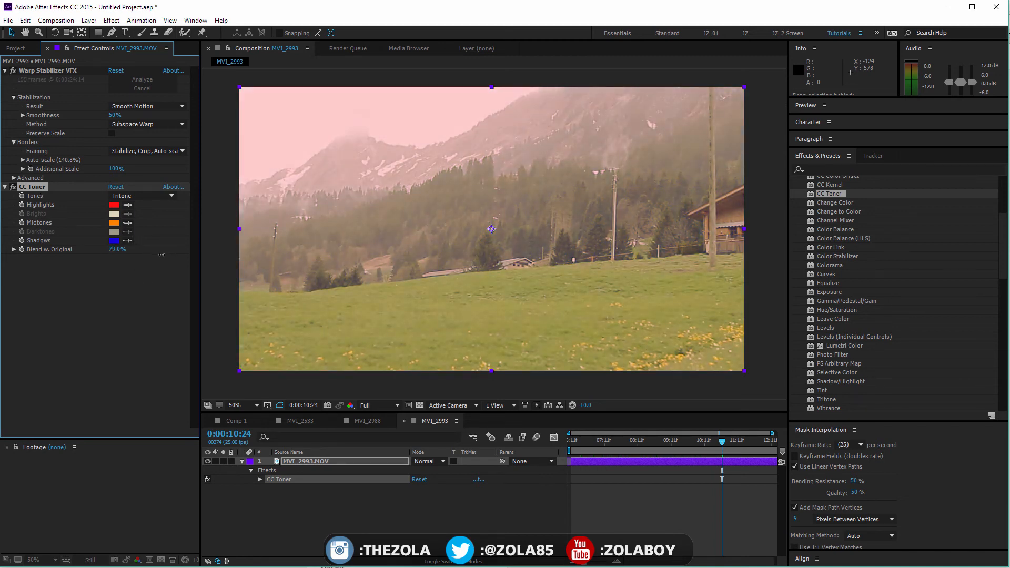
pyautogui.click(54, 189)
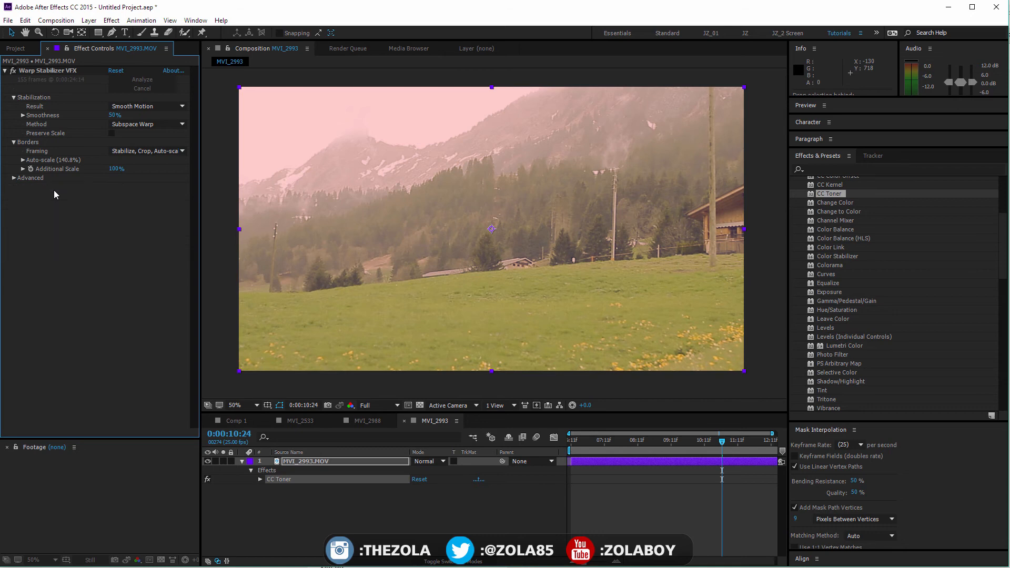
pyautogui.press('Delete')
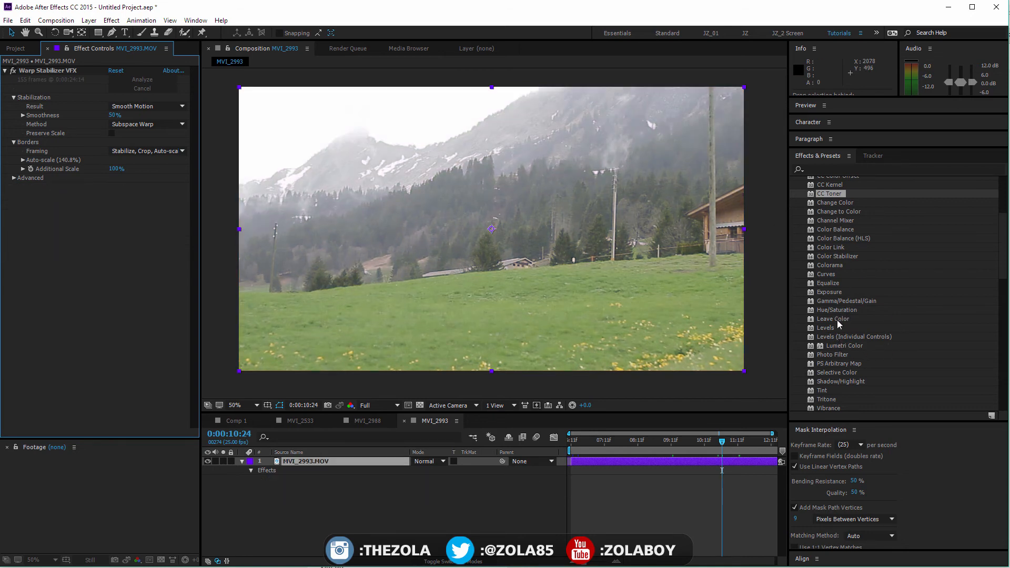
# - Apply Leave Color, sample the meadow's green as Color To Leave, set Amount to Decolor to 79%, and expose the Tolerance and Edge Softness sliders
pyautogui.moveTo(838, 320); pyautogui.dragTo(109, 416)
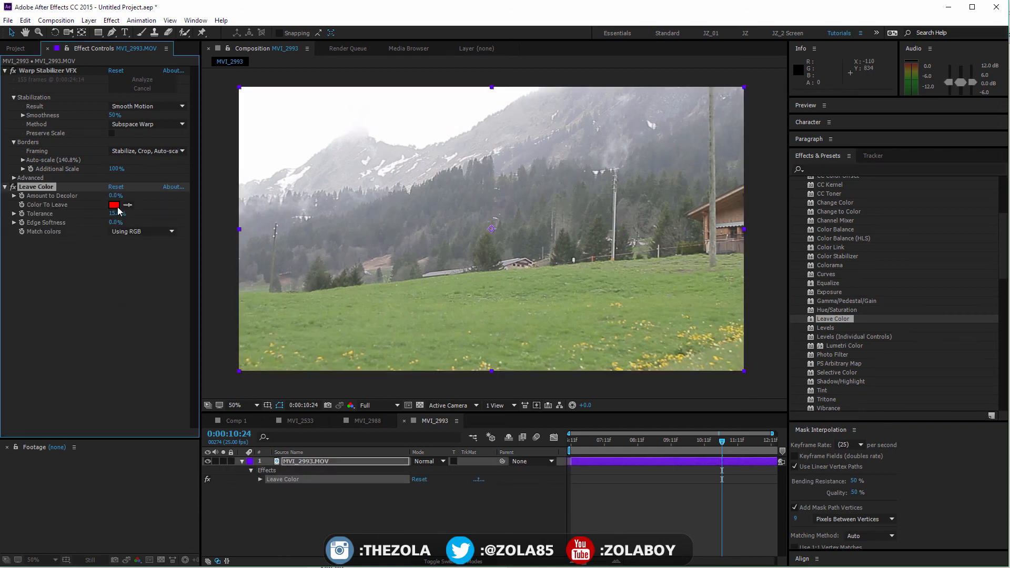
pyautogui.click(127, 205)
pyautogui.click(380, 315)
pyautogui.click(15, 237)
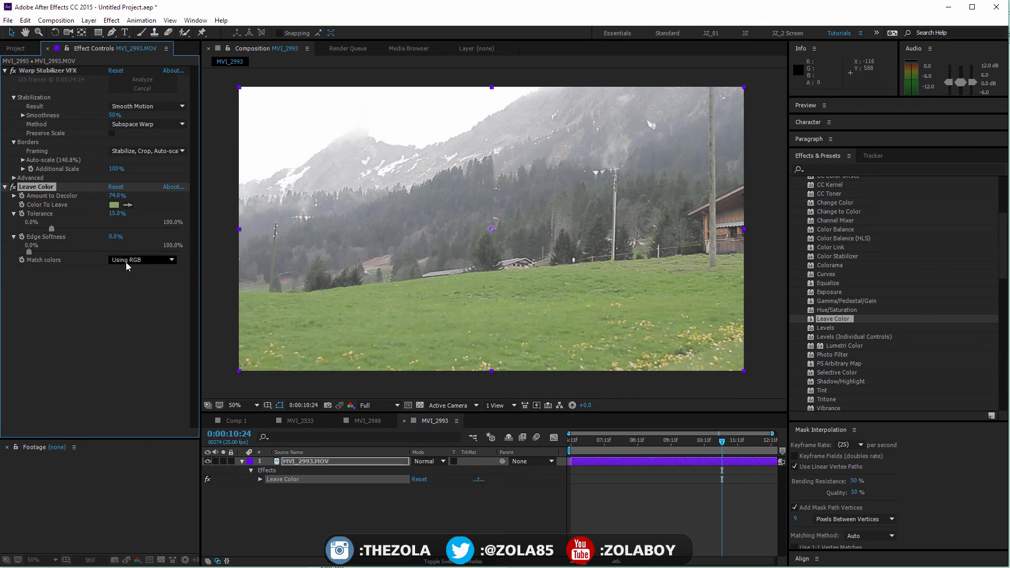
# - Raise Leave Color's Tolerance to 53.5% and Edge Softness to 29.7%, and sample the misty grey forest as Color To Leave
pyautogui.moveTo(105, 228); pyautogui.dragTo(101, 226)
pyautogui.click(111, 227)
pyautogui.click(128, 205)
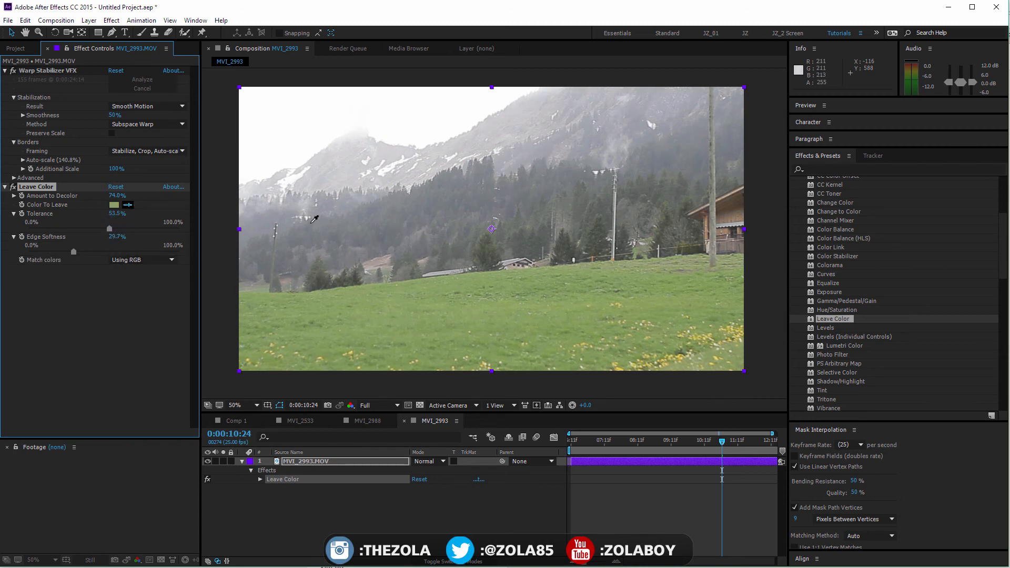
pyautogui.click(314, 219)
# - Set Leave Color's Amount to Decolor to 0% and match colors using hue
pyautogui.click(134, 198)
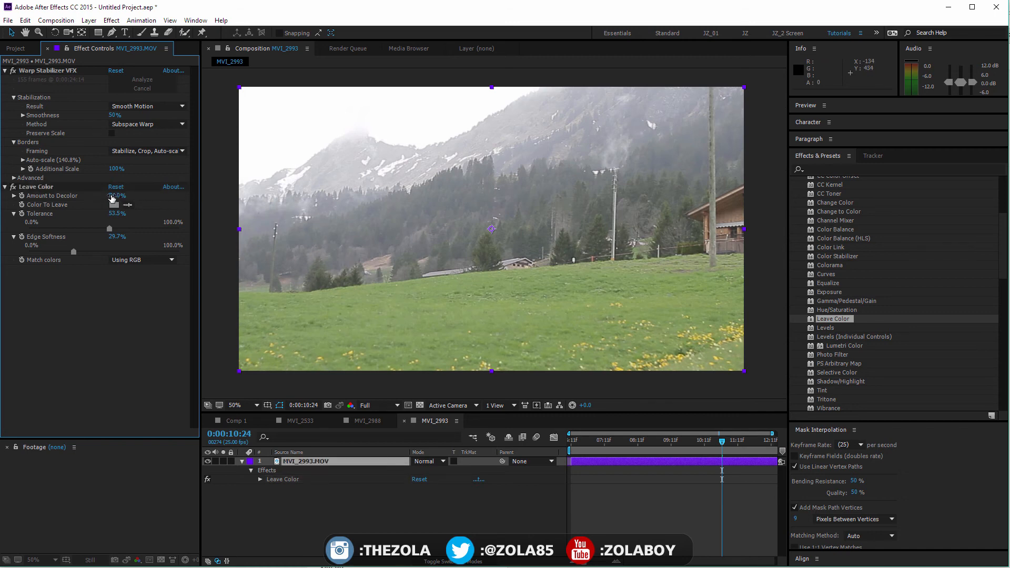
pyautogui.moveTo(112, 197); pyautogui.dragTo(75, 200)
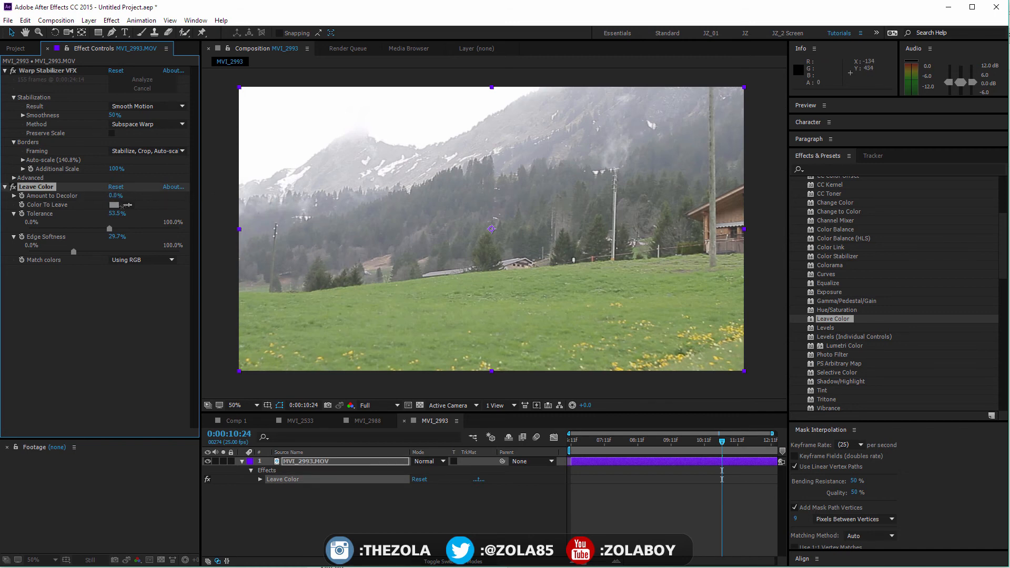
pyautogui.click(145, 260)
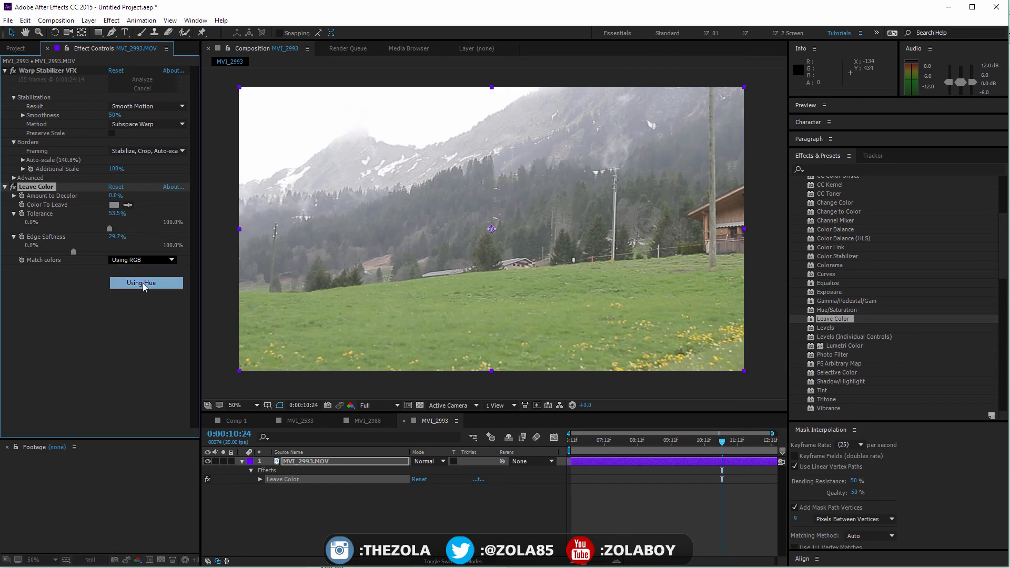
pyautogui.click(144, 283)
# - Scrub the footage to 0:00:10:16, reset Leave Color, and sample the grey forest as Color To Leave
pyautogui.moveTo(602, 436); pyautogui.dragTo(711, 443)
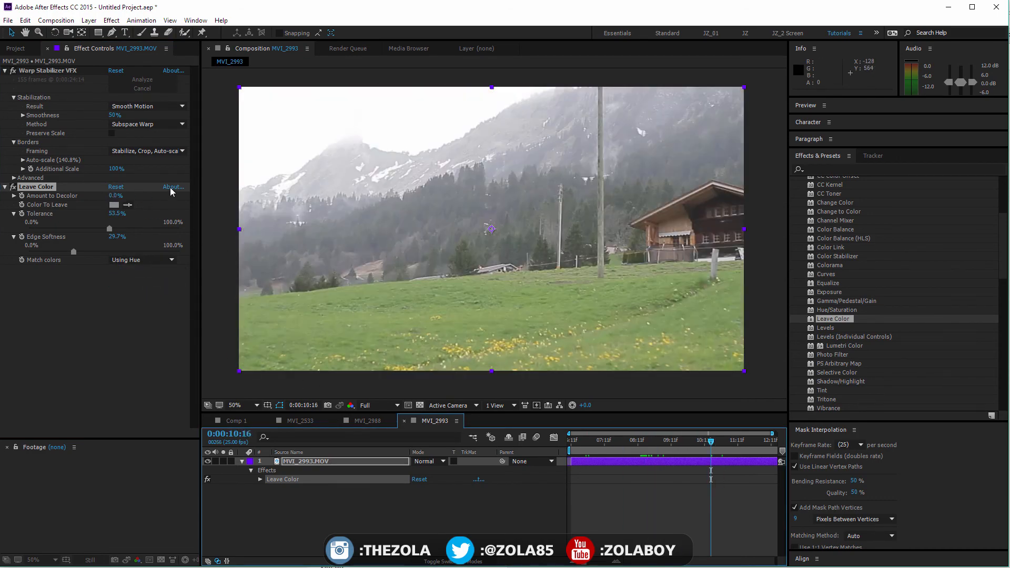
pyautogui.click(116, 187)
pyautogui.click(127, 205)
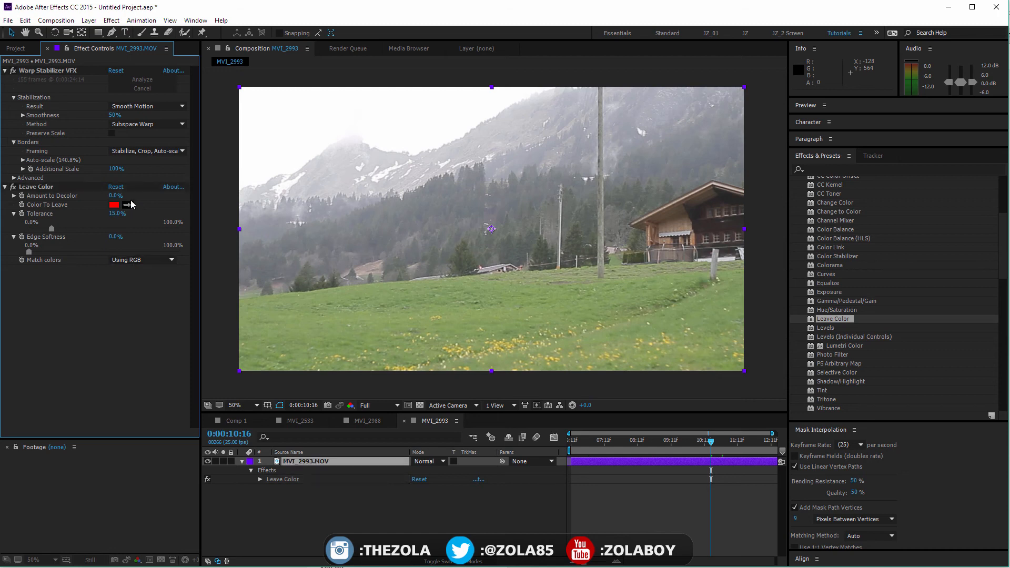
pyautogui.click(311, 247)
# - Set Leave Color's Amount to Decolor to 100%, and try lower Tolerance values before setting it to 14.7%
pyautogui.moveTo(112, 197); pyautogui.dragTo(177, 200)
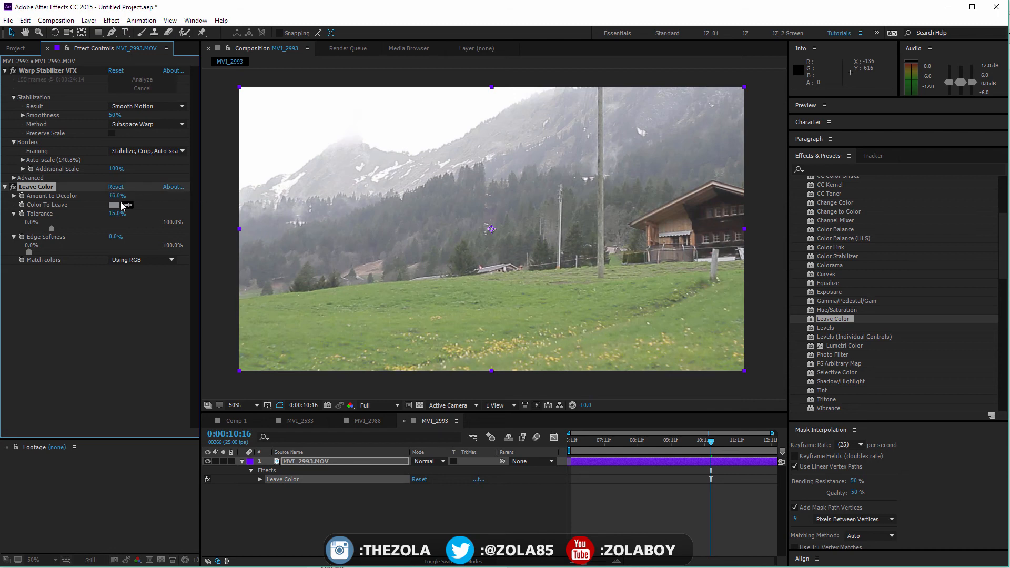
pyautogui.moveTo(113, 196); pyautogui.dragTo(181, 197)
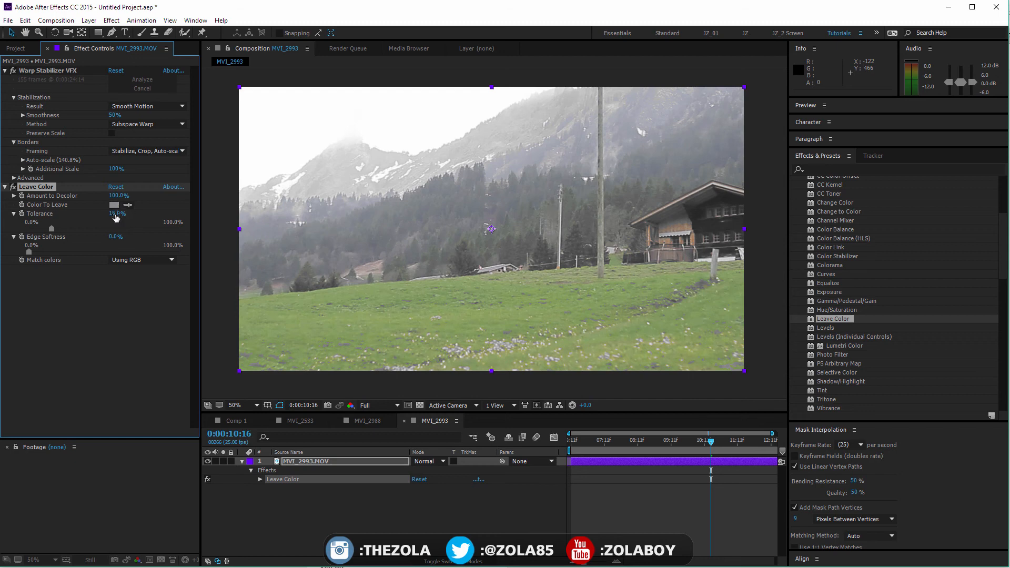
pyautogui.moveTo(44, 227); pyautogui.dragTo(40, 227)
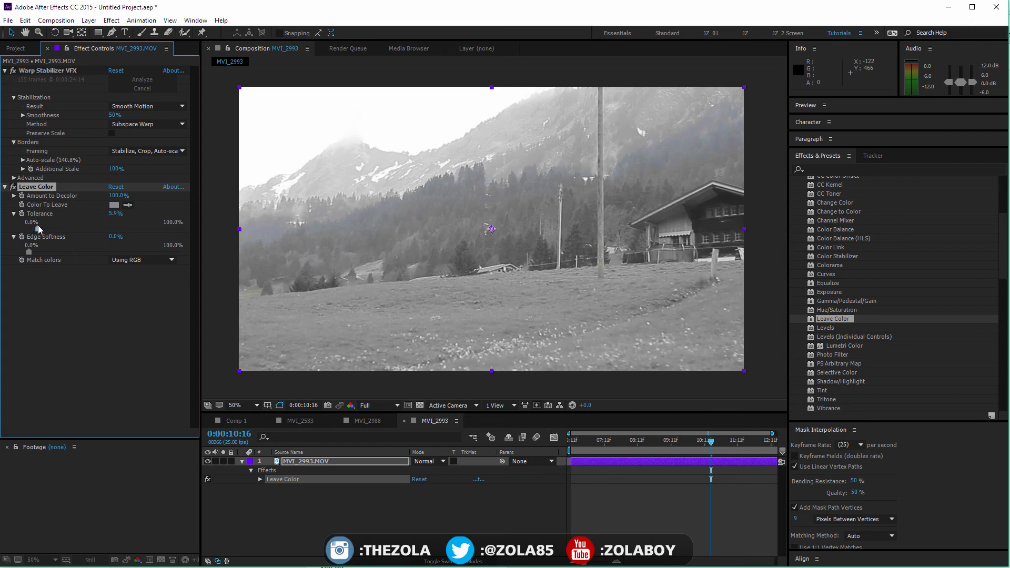
pyautogui.moveTo(39, 227); pyautogui.dragTo(51, 224)
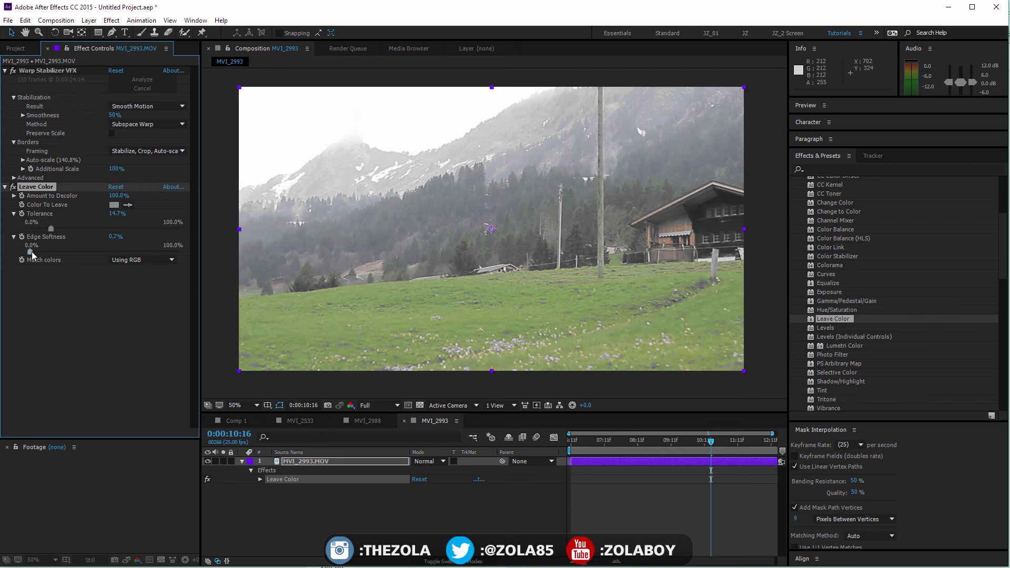
# - Sample the meadow's green as Color To Leave and lower Tolerance to nearly 0%
pyautogui.click(127, 205)
pyautogui.click(333, 331)
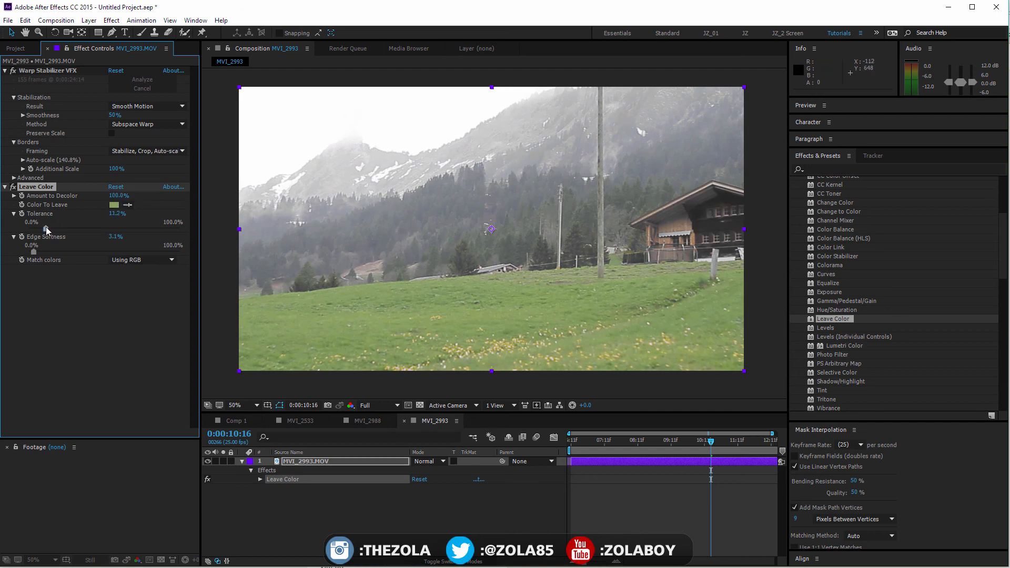
pyautogui.moveTo(46, 226); pyautogui.dragTo(30, 231)
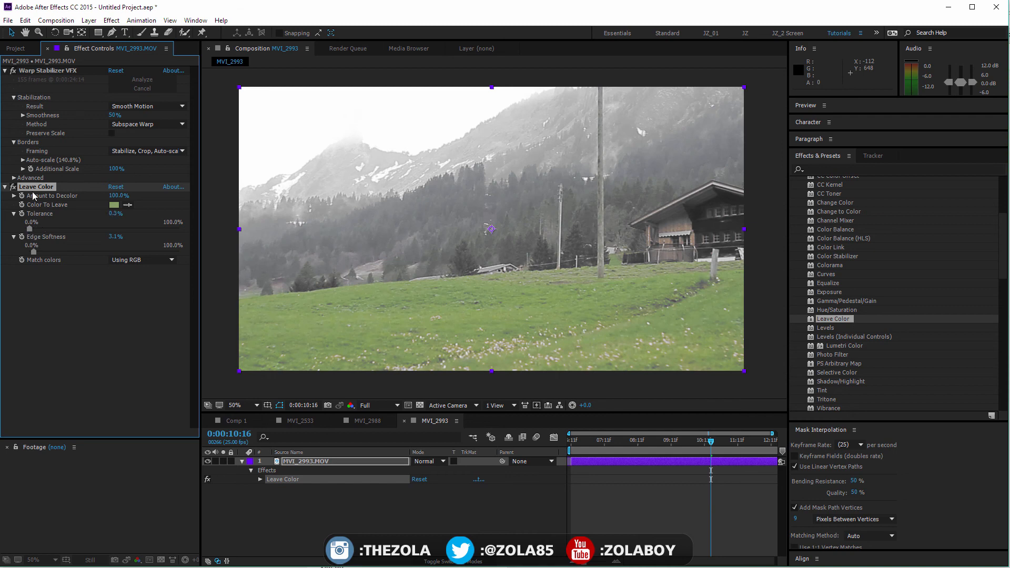
# - Compare the footage with Leave Color off and on, and set its Edge Softness to 1%
pyautogui.click(13, 187)
pyautogui.click(13, 186)
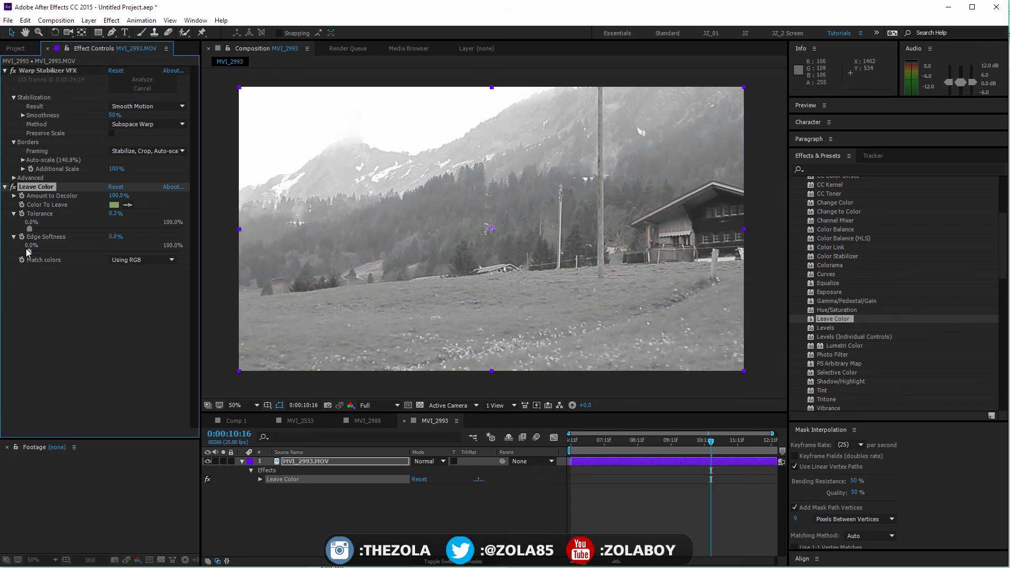
pyautogui.moveTo(31, 250); pyautogui.dragTo(30, 249)
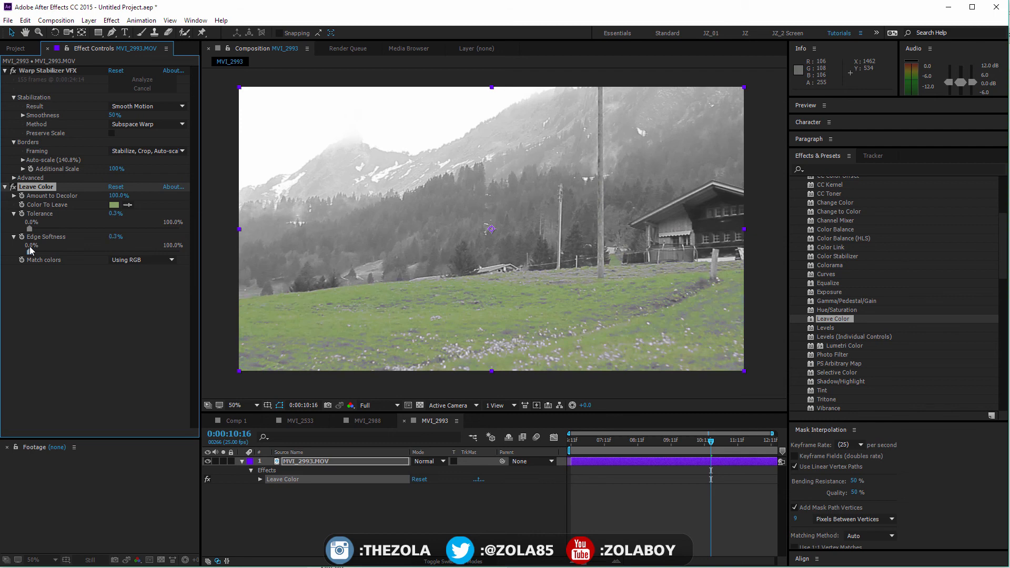
pyautogui.click(128, 242)
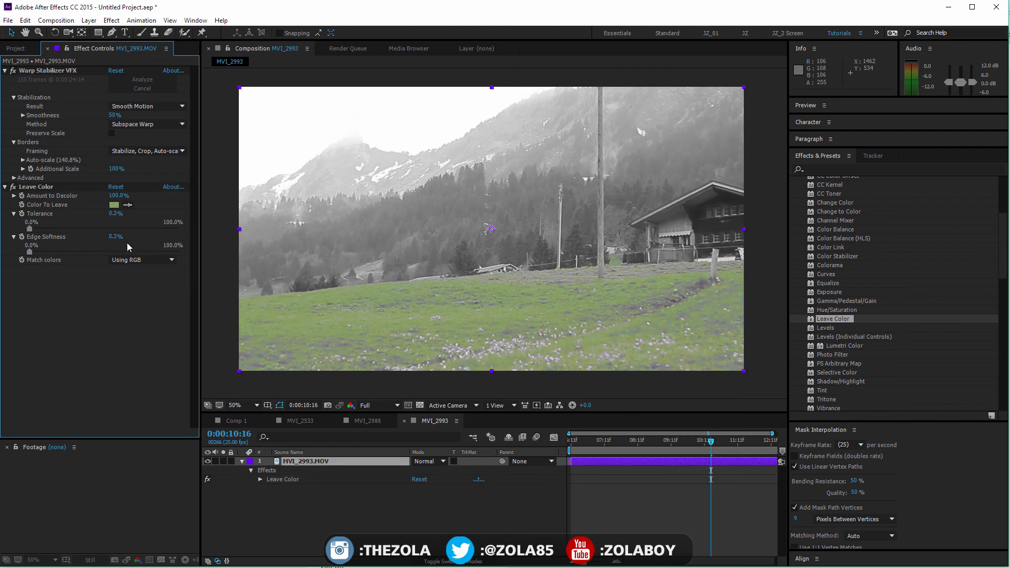
pyautogui.click(119, 237)
pyautogui.press('Up')
pyautogui.press('Up')
pyautogui.press('Up')
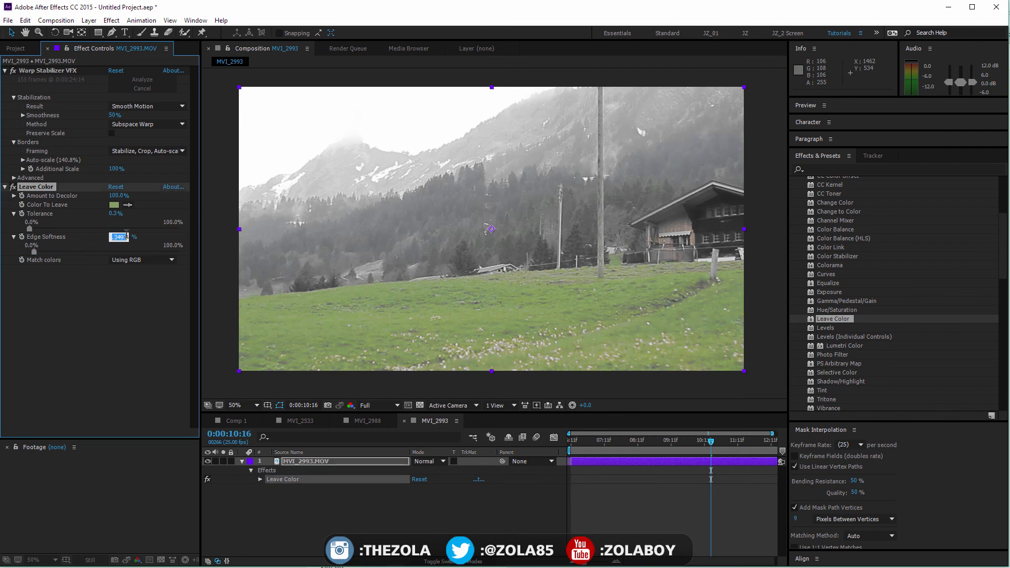
pyautogui.write('1')
pyautogui.press('Return')
pyautogui.click(125, 306)
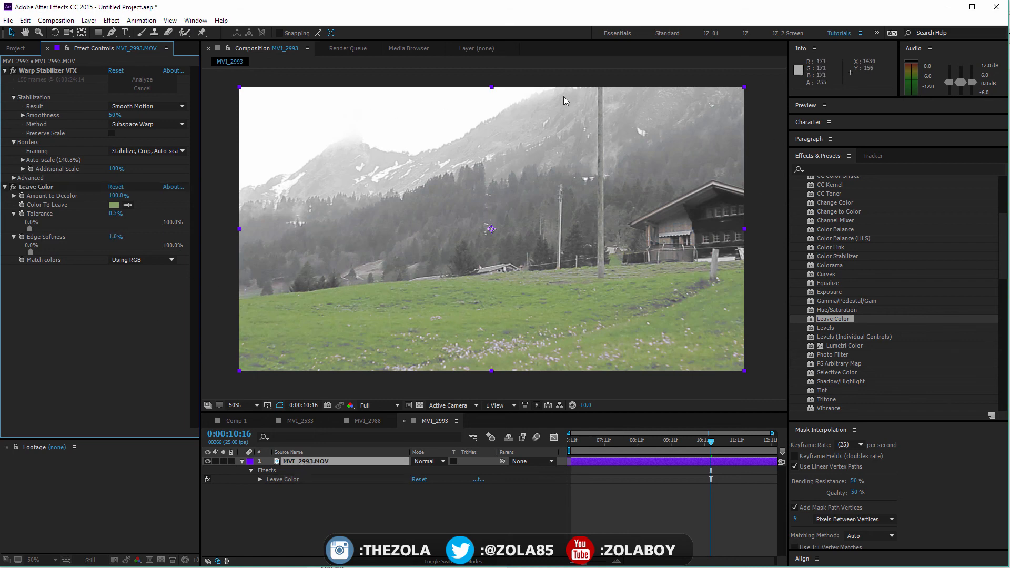
# - Scrub the footage to 0:00:10:22 to review the Leave Color result, and look through the Color Correction effects list
pyautogui.moveTo(572, 442); pyautogui.dragTo(718, 423)
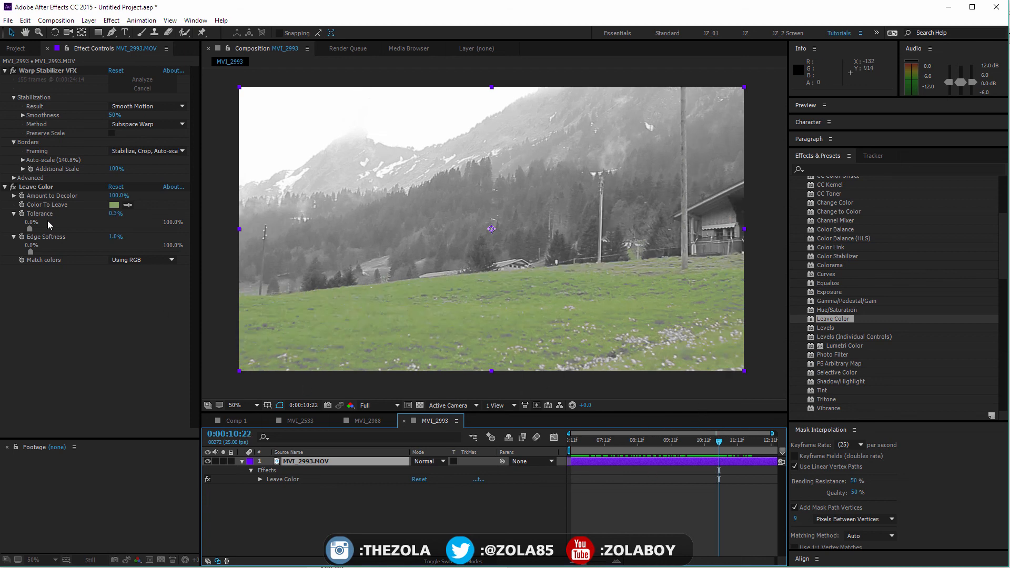
pyautogui.click(37, 188)
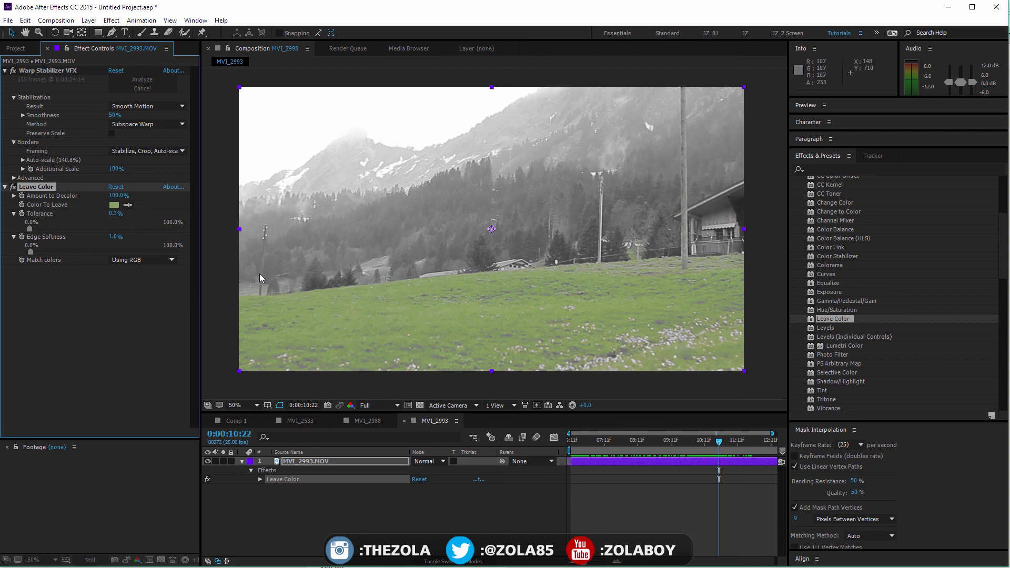
pyautogui.click(178, 400)
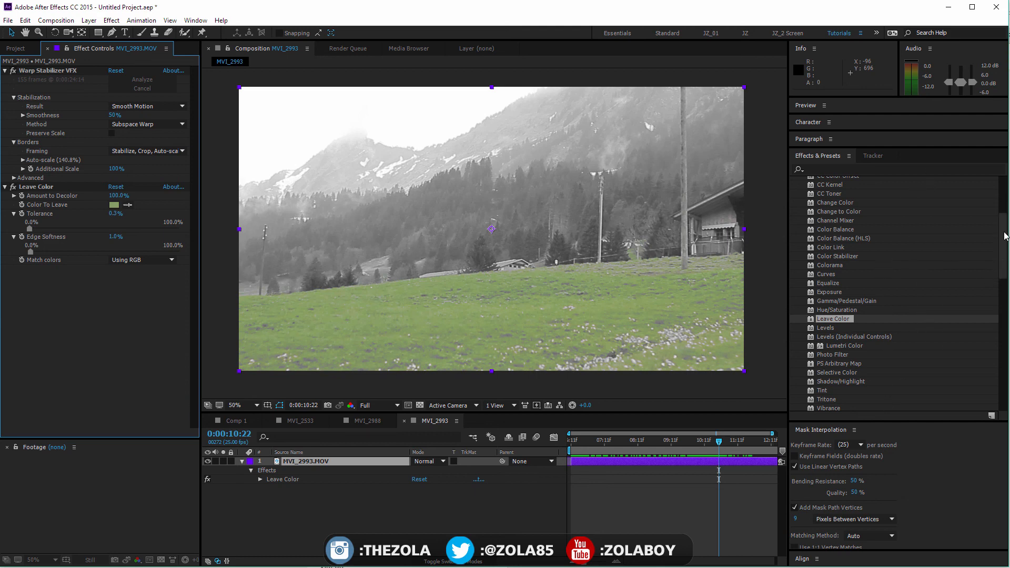
pyautogui.scroll(3, 905, 237)
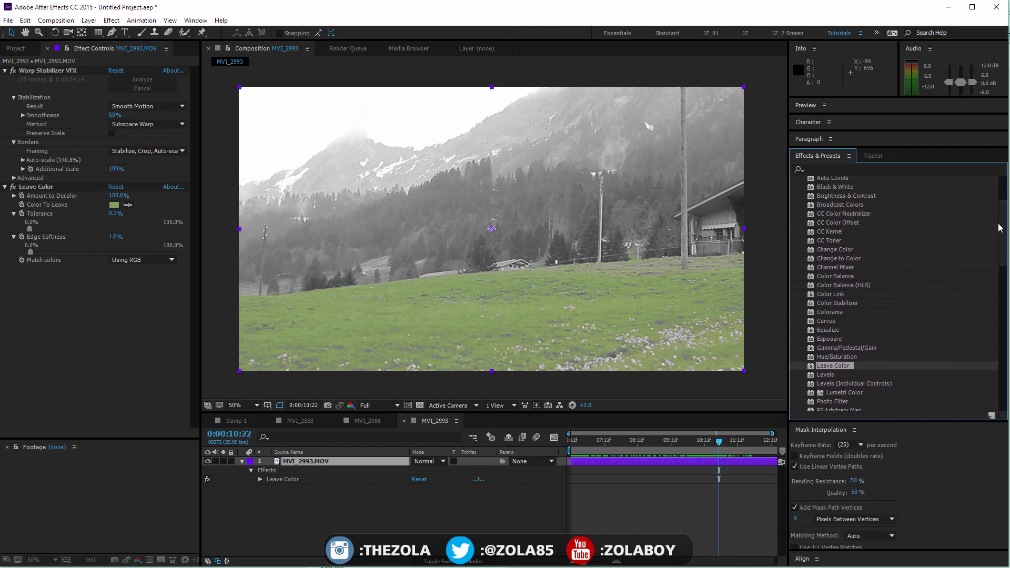
pyautogui.scroll(-3, 1002, 227)
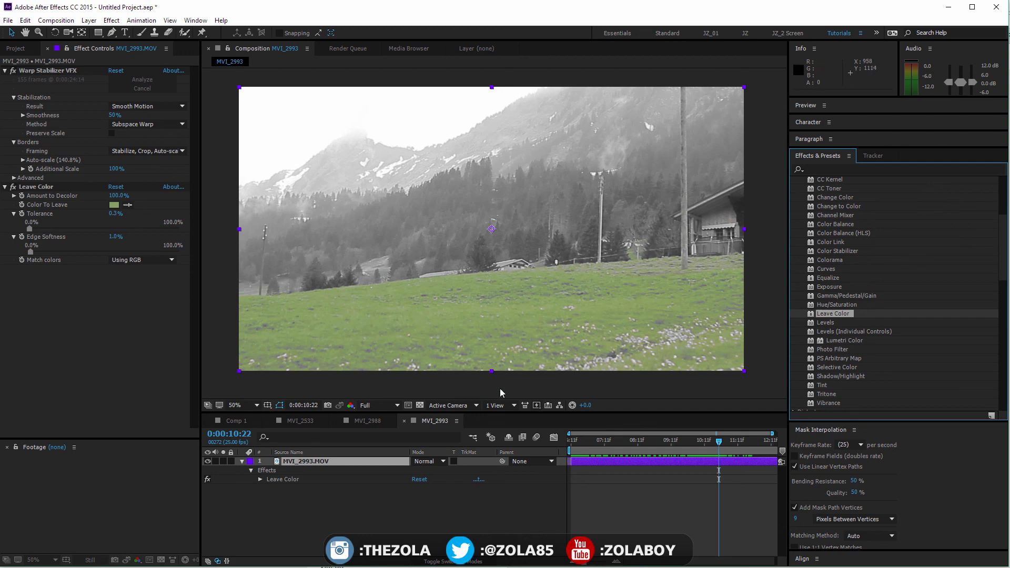